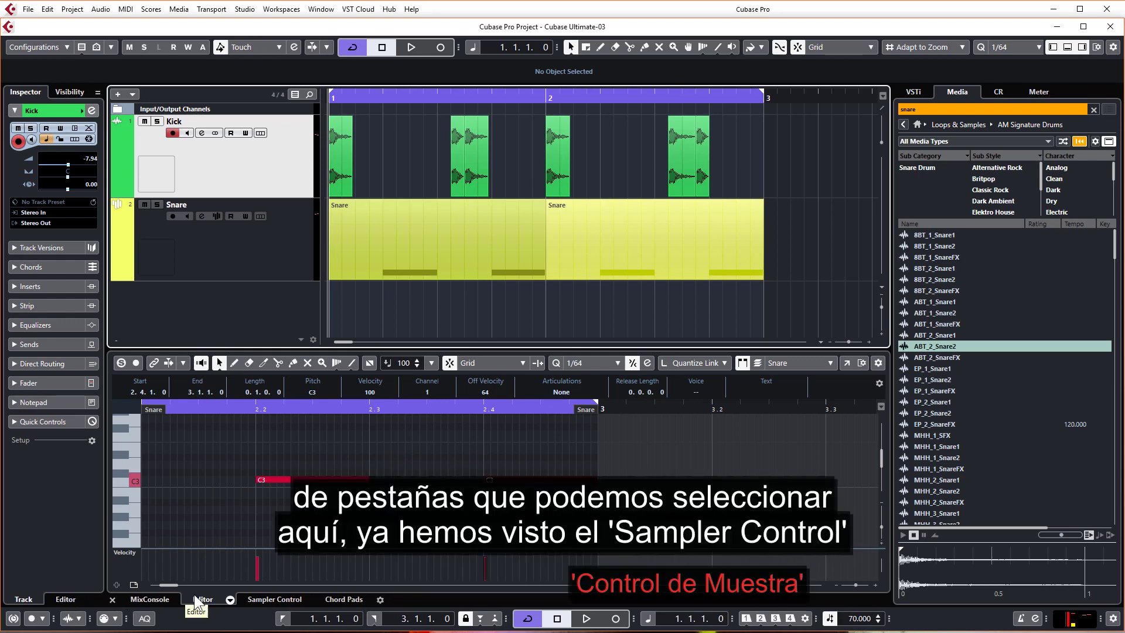
Swap the Lower Zone's snare note editor for the MixConsole showing Kick and Snare channels.
{"action": "left_click", "coordinate": [268, 599]}
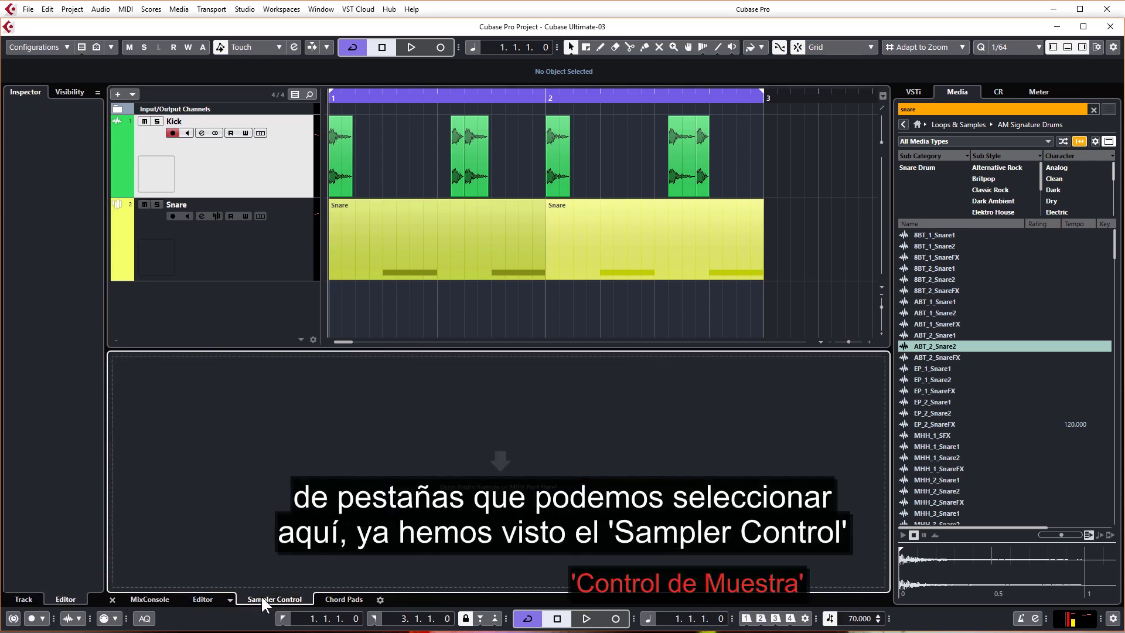
{"action": "left_click", "coordinate": [202, 598]}
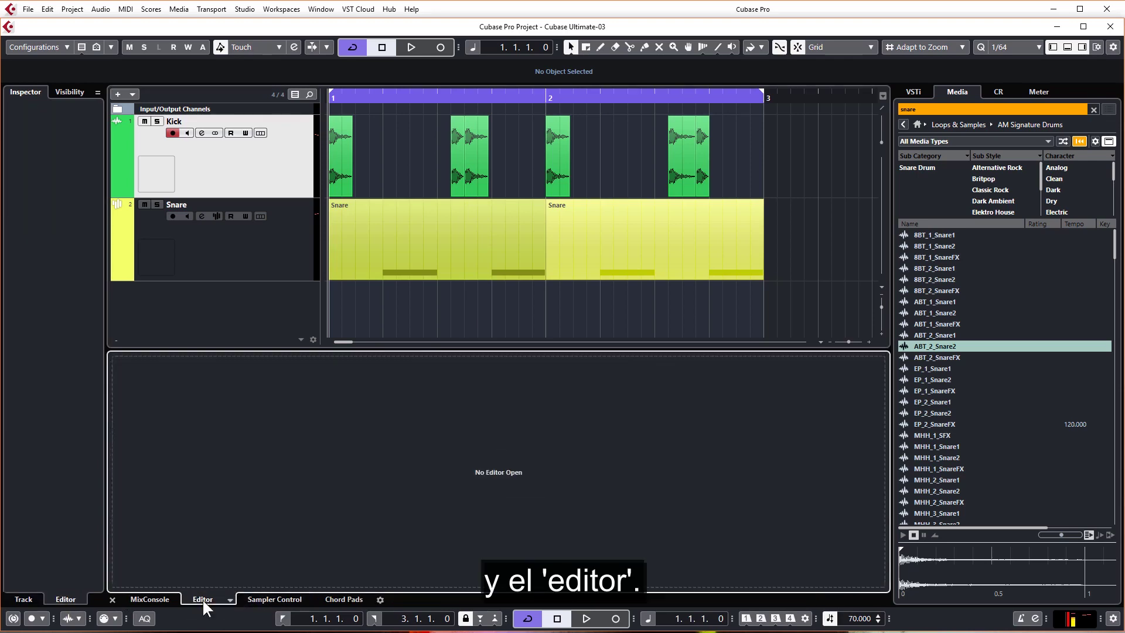
{"action": "left_click", "coordinate": [149, 599]}
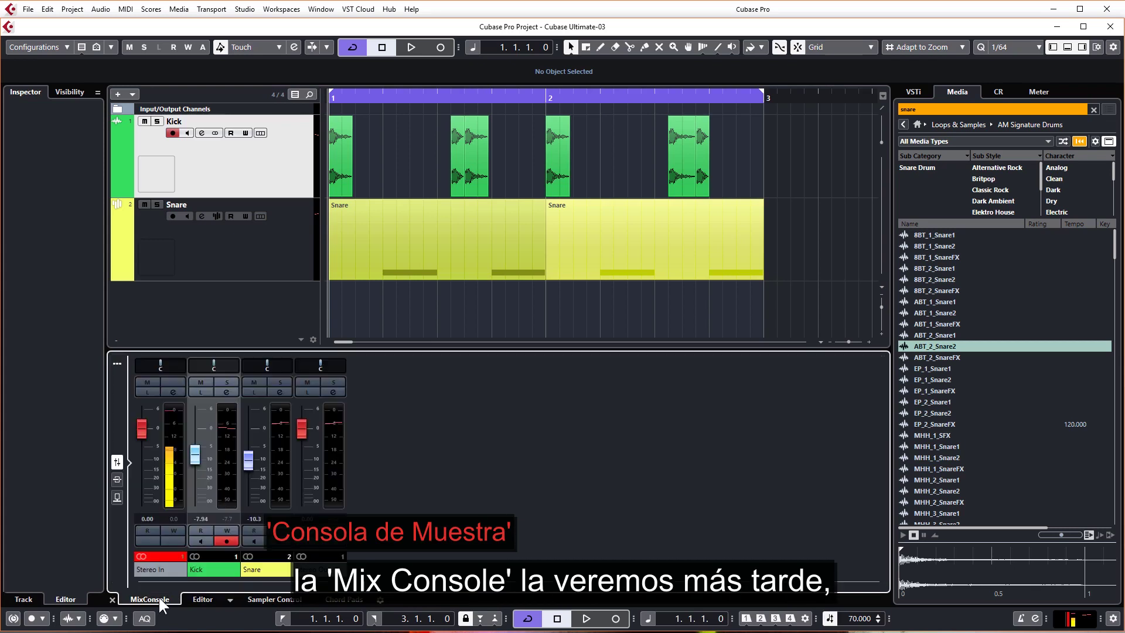
Show Chord Pads in the Lower Zone and audition the C chord pad.
{"action": "left_click", "coordinate": [343, 599]}
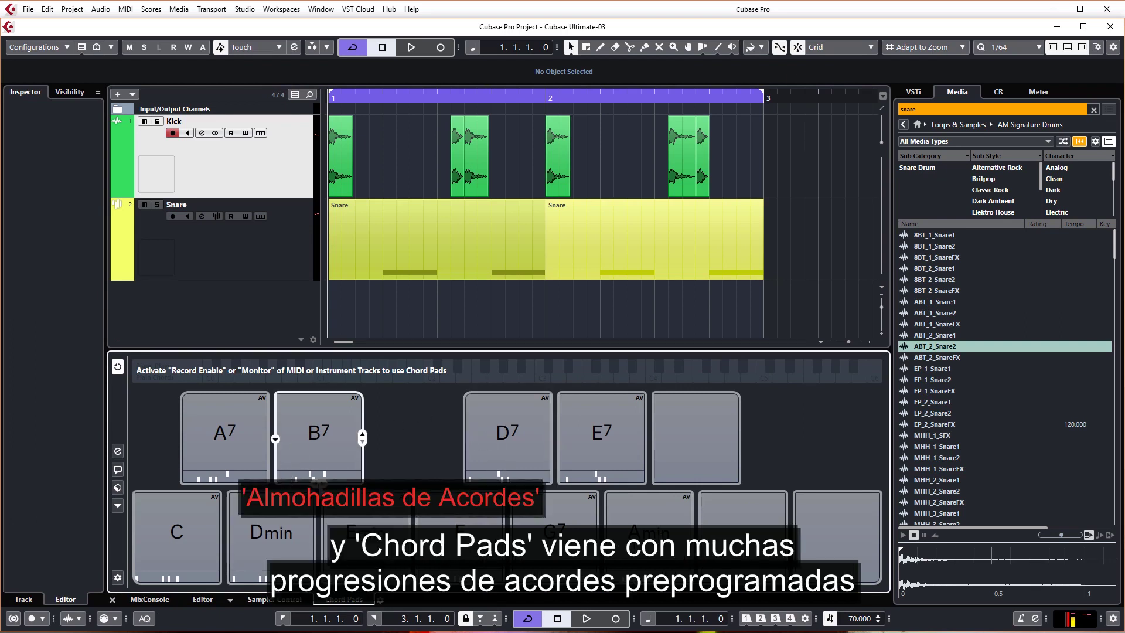
{"action": "mouse_move", "coordinate": [318, 438]}
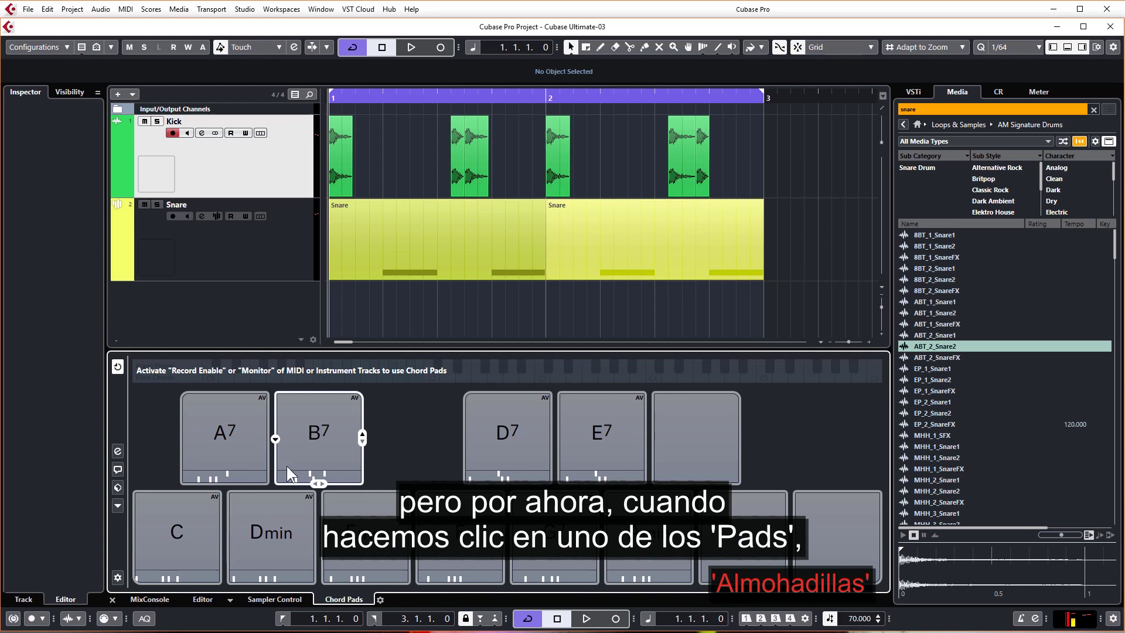
{"action": "left_click", "coordinate": [178, 535]}
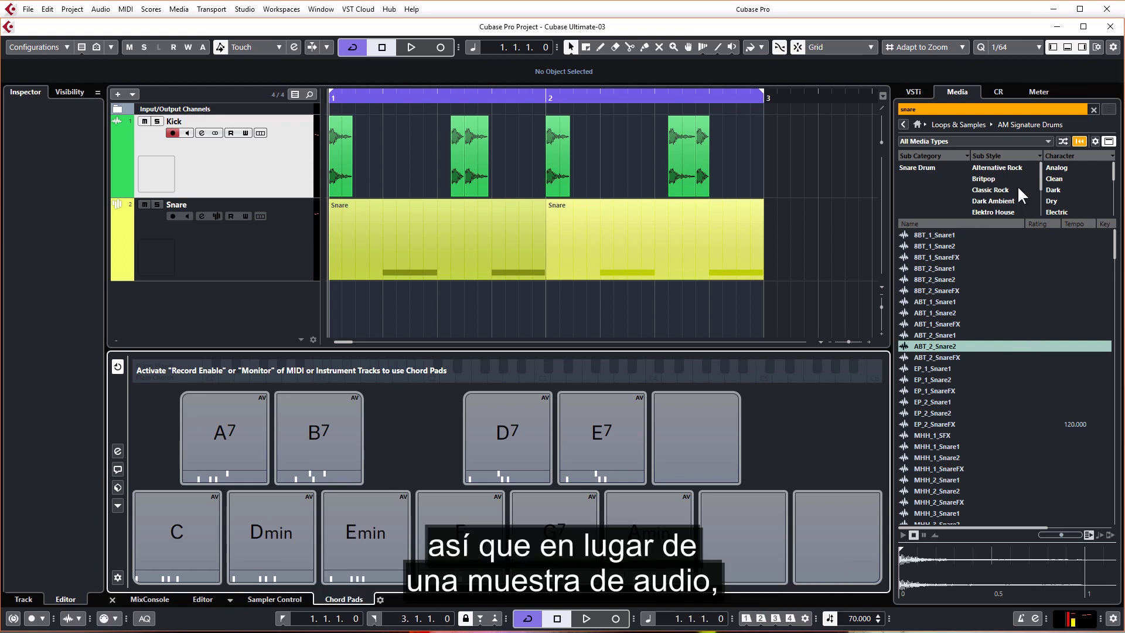
Leave the snare search, return the Media browser Home, and list the VST Instruments.
{"action": "left_click", "coordinate": [904, 124]}
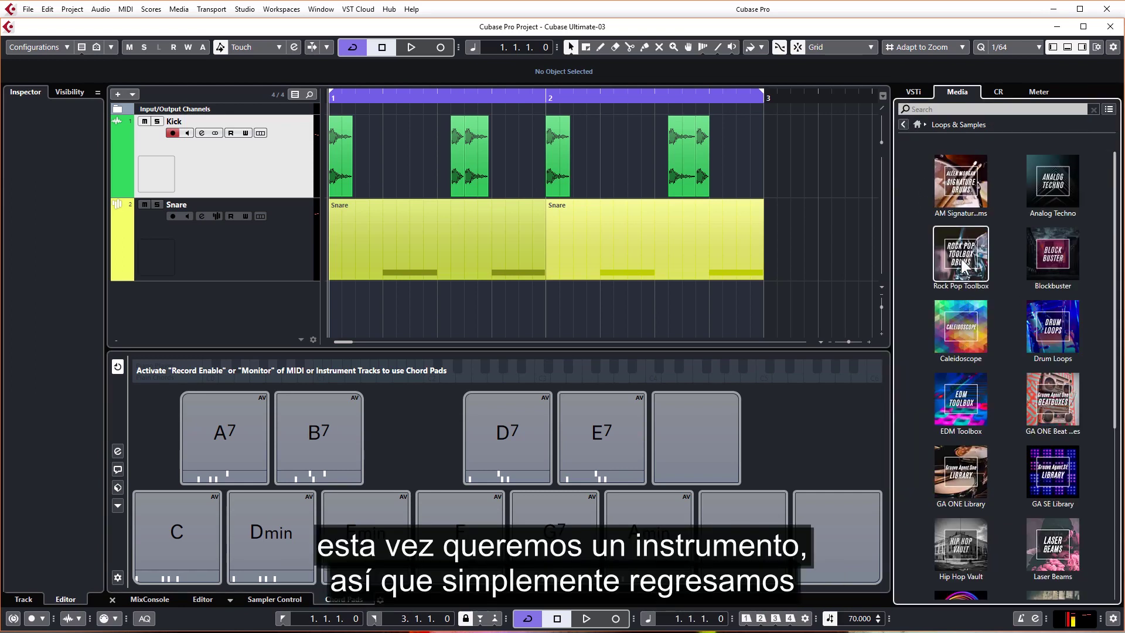
{"action": "left_click", "coordinate": [905, 124]}
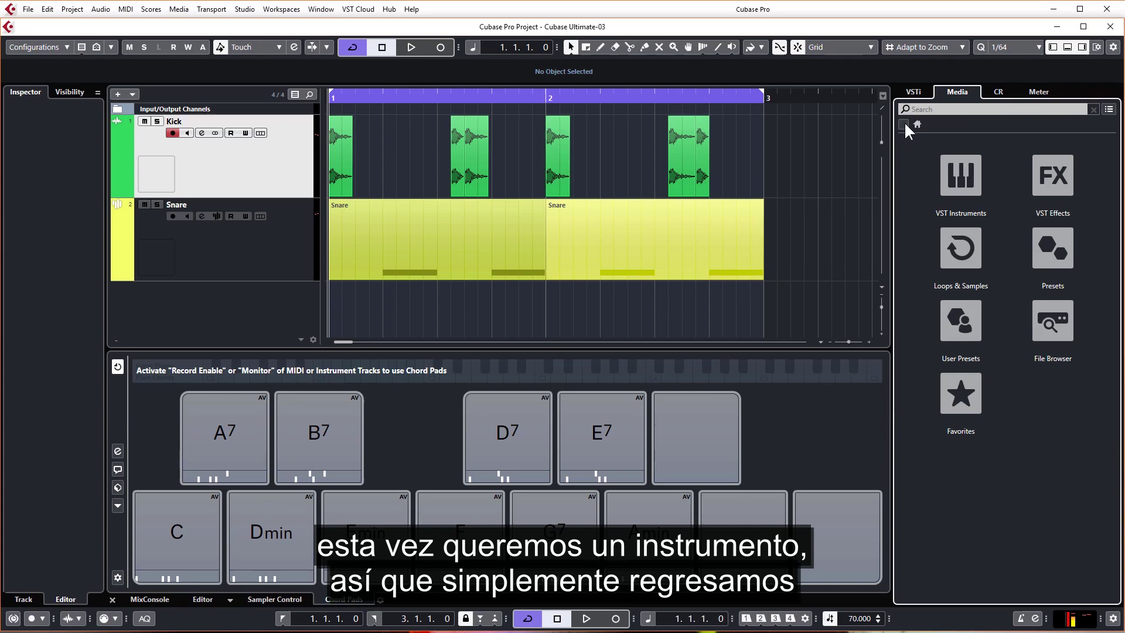
{"action": "left_click", "coordinate": [959, 181]}
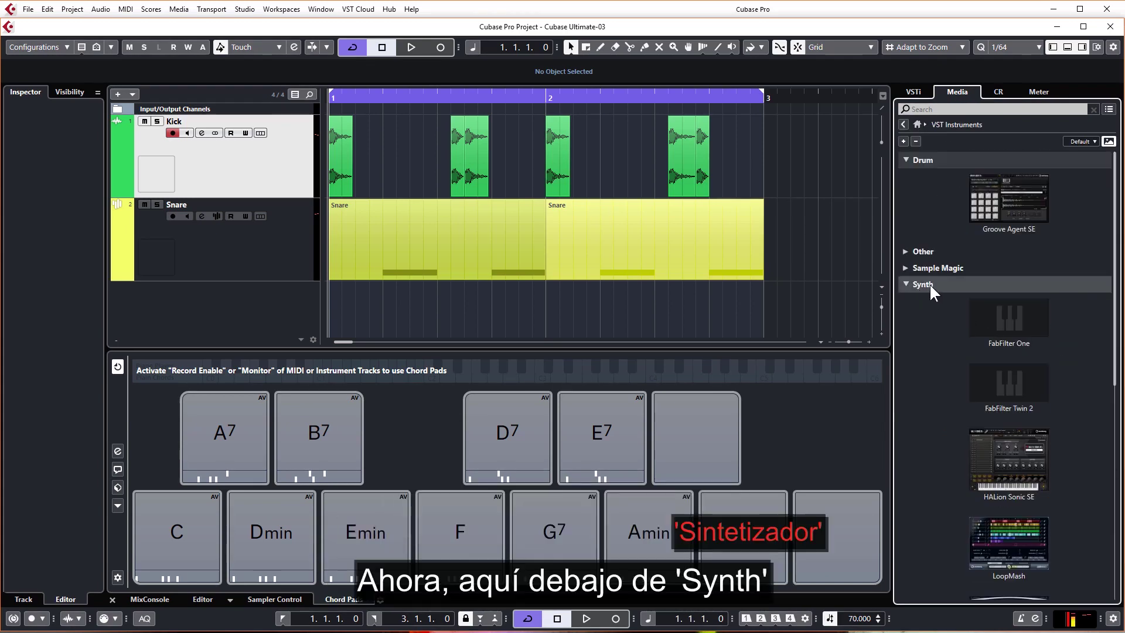
{"action": "scroll", "coordinate": [1017, 404], "scroll_direction": "down", "scroll_amount": 3}
{"action": "scroll", "coordinate": [1017, 405], "scroll_direction": "down", "scroll_amount": 3}
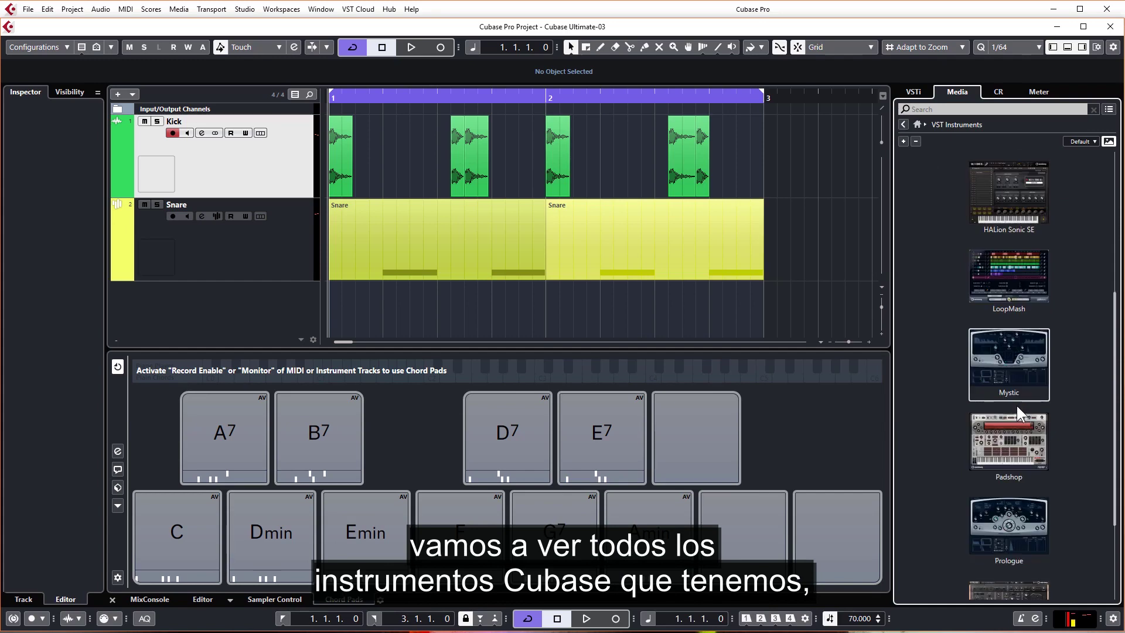
{"action": "scroll", "coordinate": [1017, 404], "scroll_direction": "down", "scroll_amount": 3}
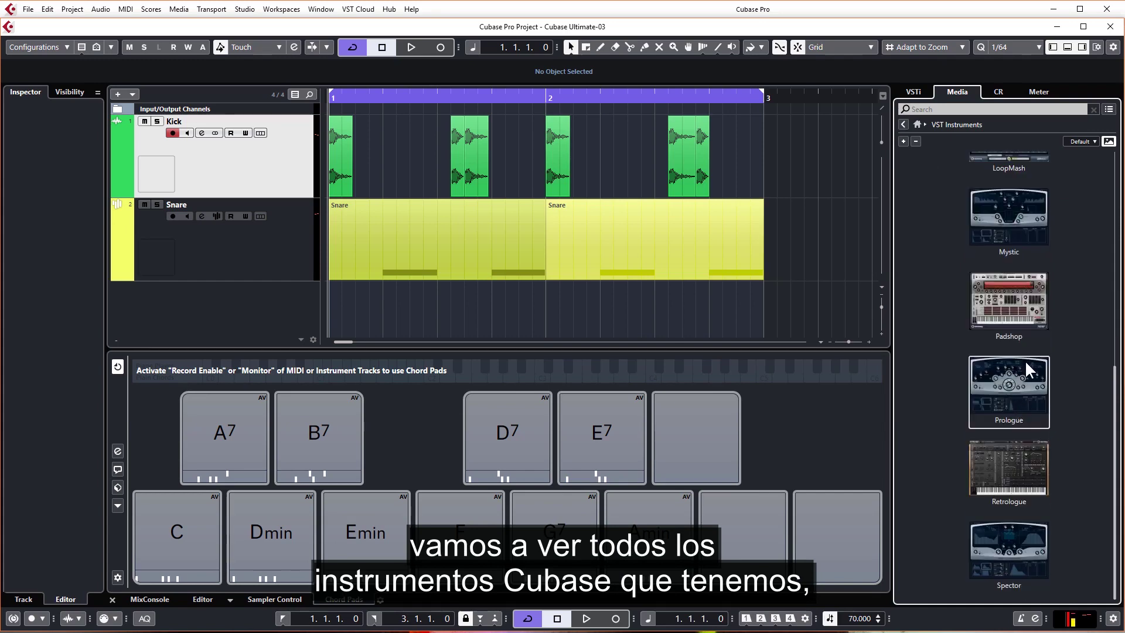
{"action": "scroll", "coordinate": [1025, 359], "scroll_direction": "up", "scroll_amount": 3}
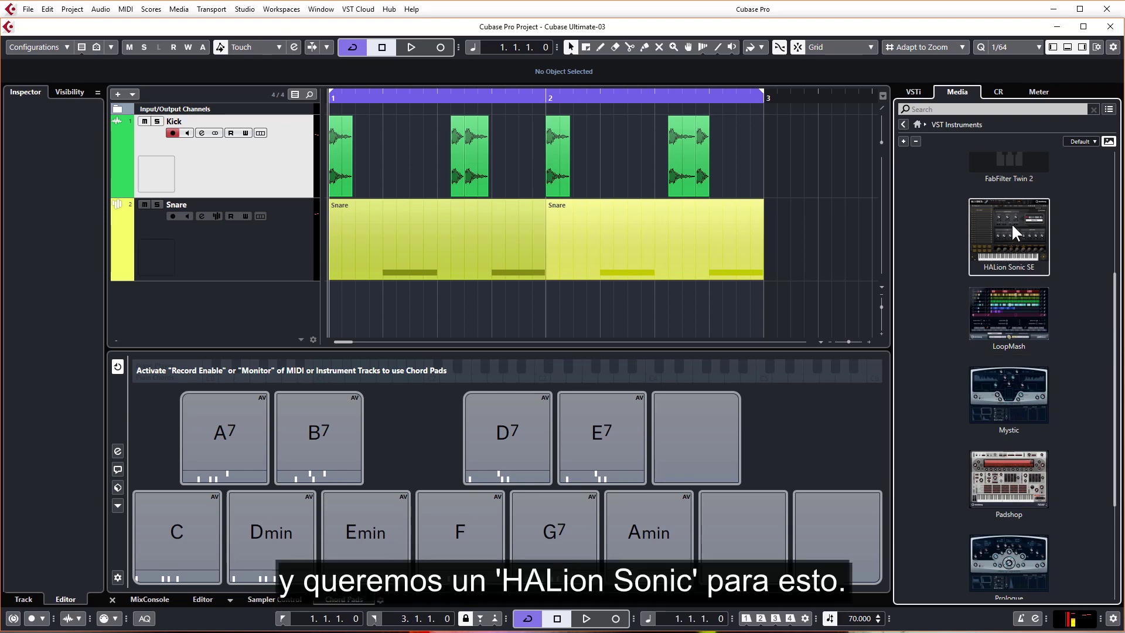
Drop HALion Sonic SE into the project as an instrument track at -15 dB volume.
{"action": "left_click_drag", "start_coordinate": [1012, 223], "coordinate": [366, 311]}
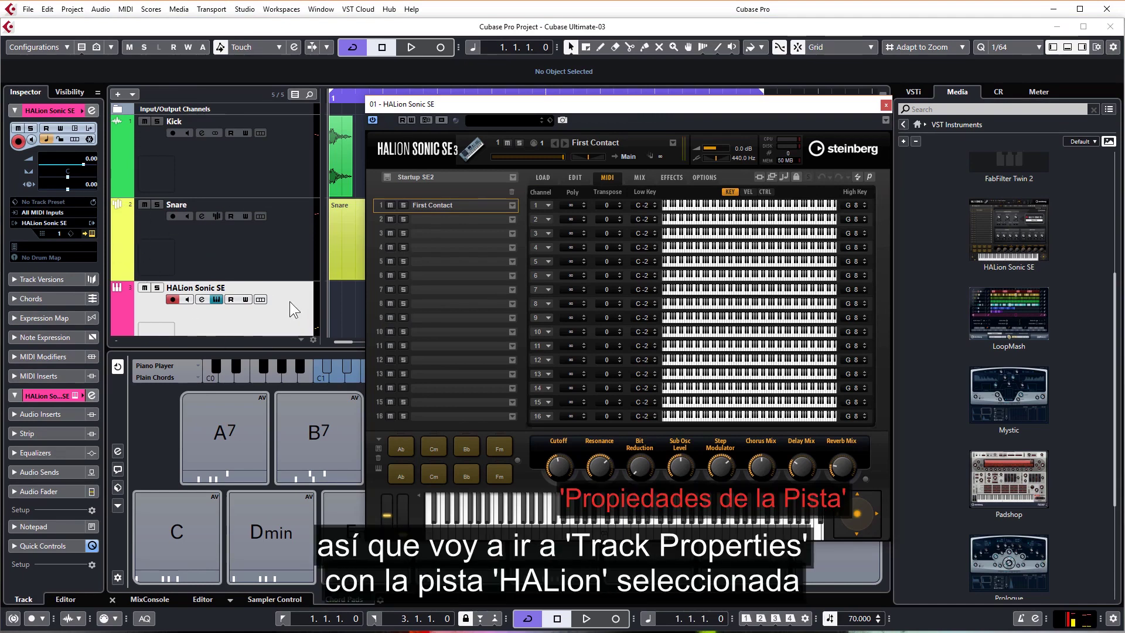
{"action": "left_click_drag", "start_coordinate": [84, 150], "coordinate": [58, 150]}
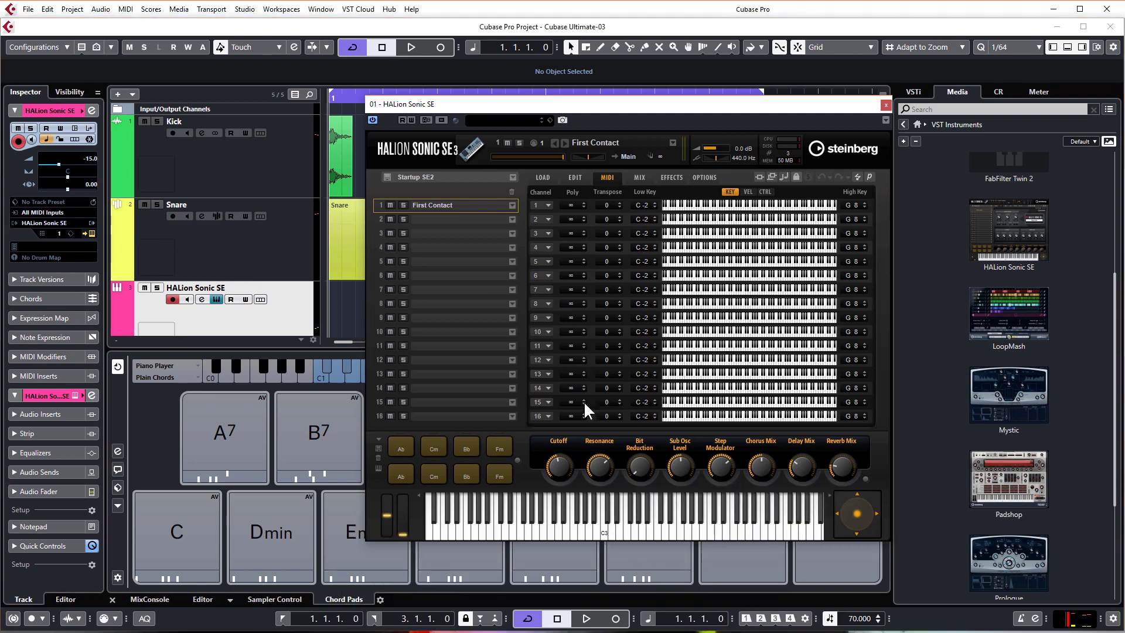
Load the Coppermine Synth Pad preset into HALion Sonic SE, then close its window.
{"action": "left_click", "coordinate": [541, 175]}
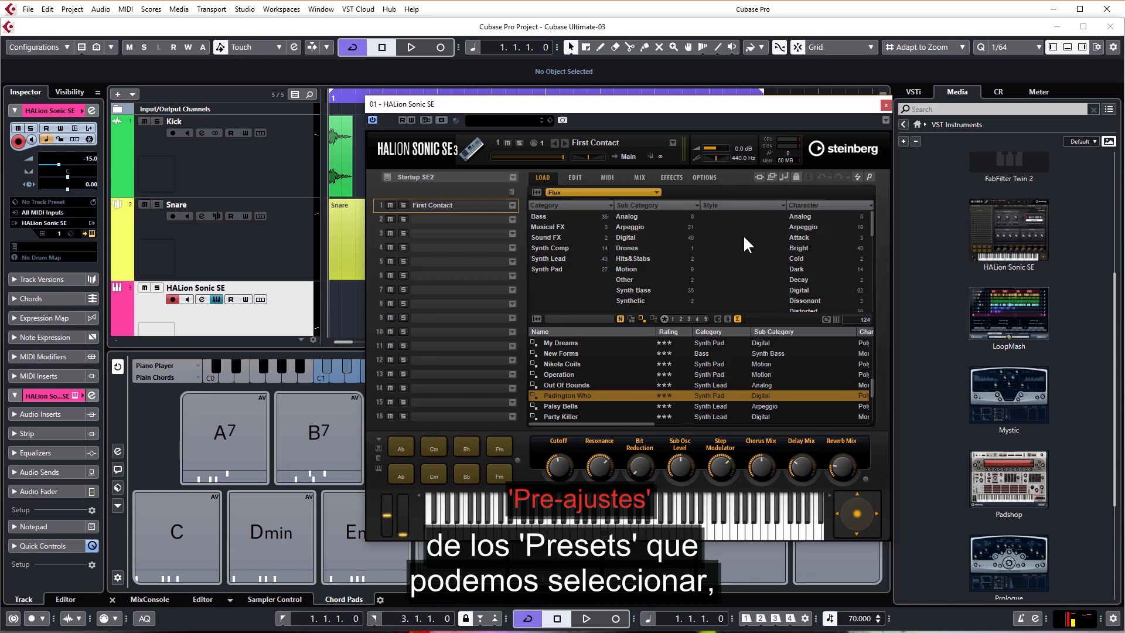
{"action": "left_click", "coordinate": [542, 266]}
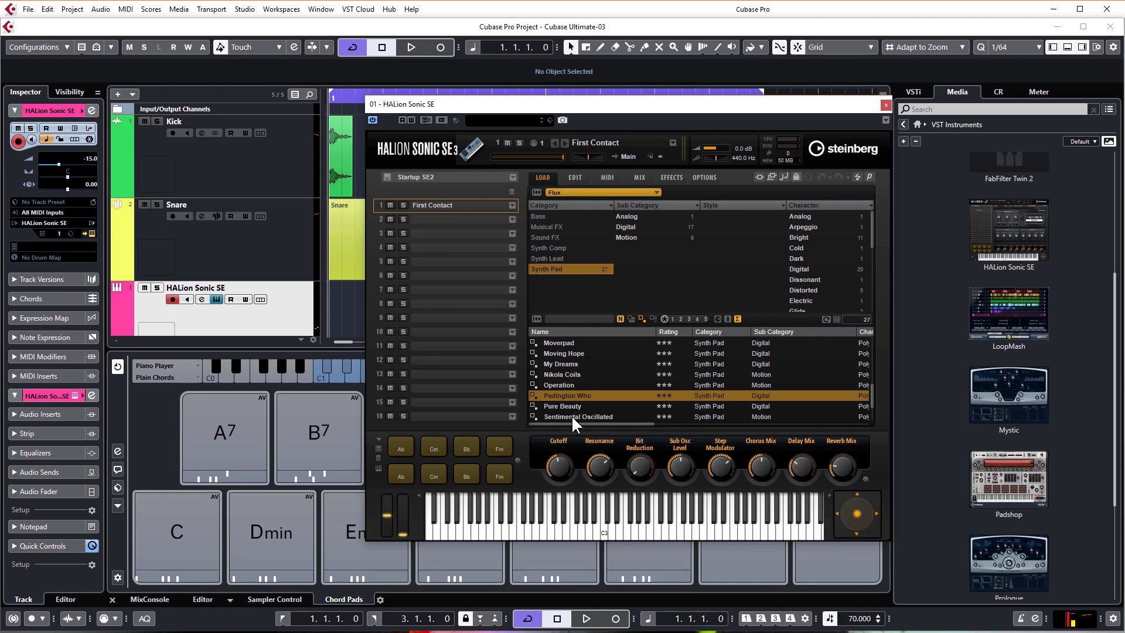
{"action": "double_click", "coordinate": [559, 343]}
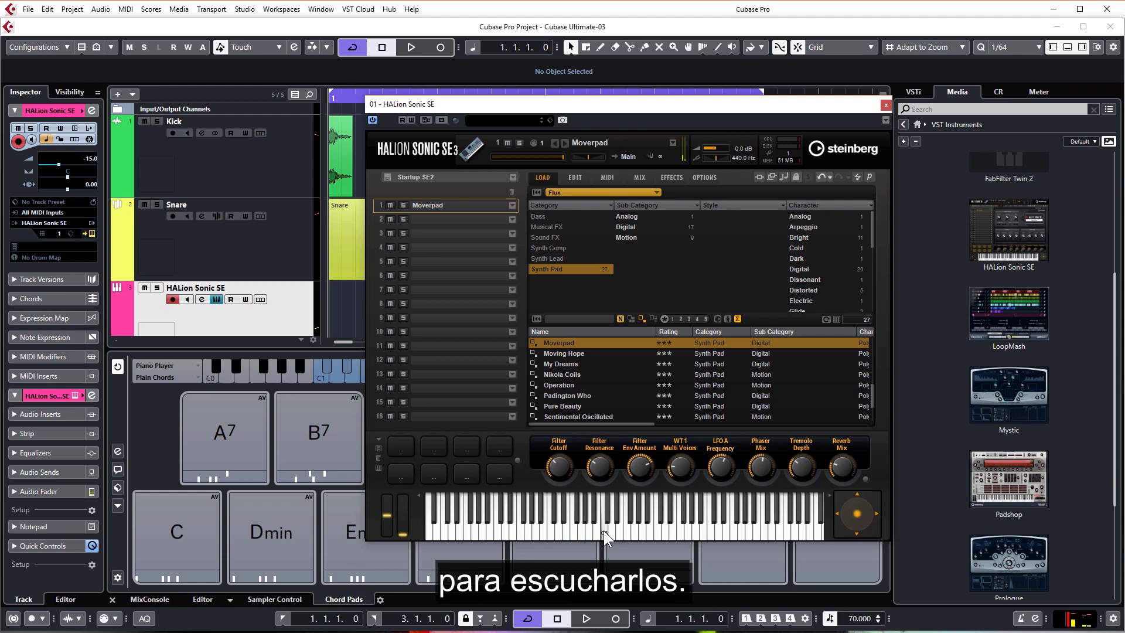
{"action": "left_click", "coordinate": [604, 530]}
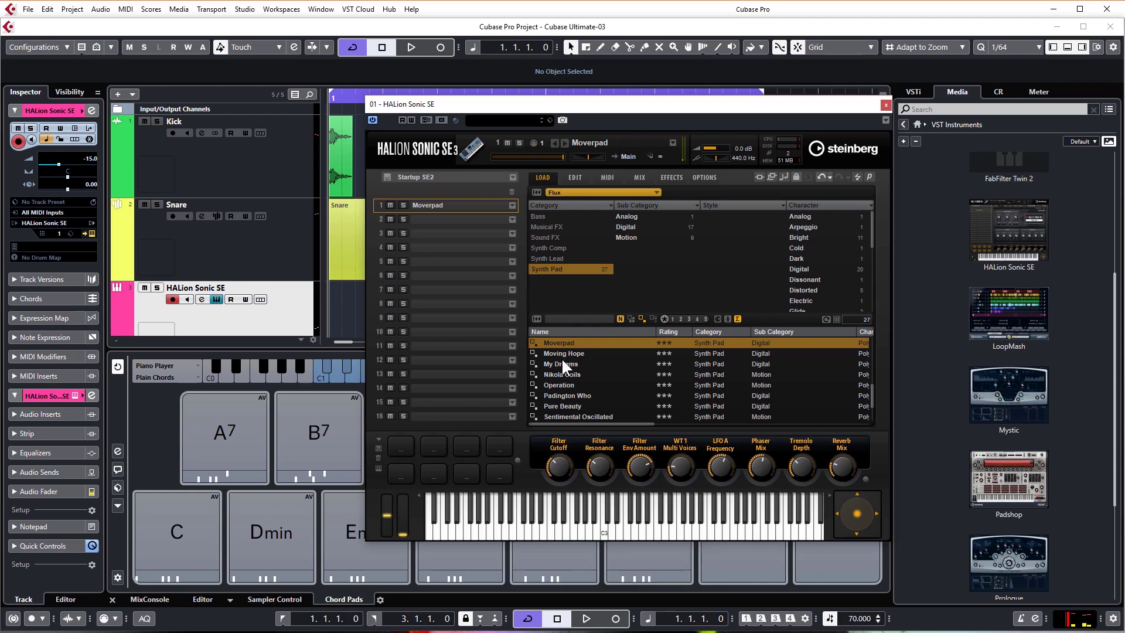
{"action": "scroll", "coordinate": [562, 353], "scroll_direction": "up", "scroll_amount": 5}
{"action": "double_click", "coordinate": [578, 395]}
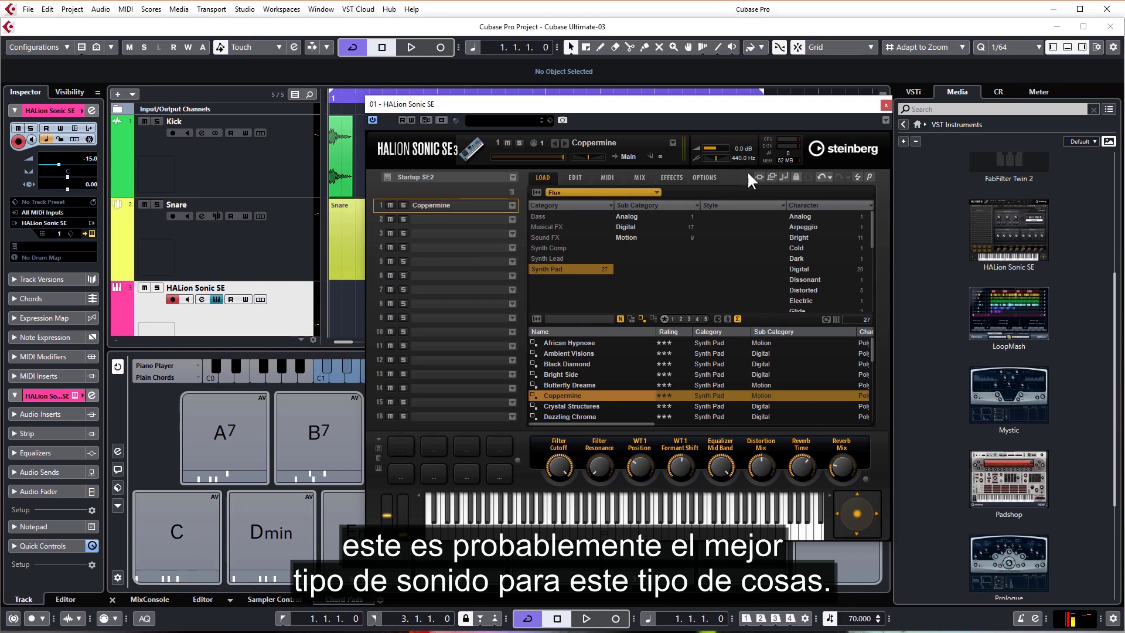
{"action": "left_click", "coordinate": [885, 104]}
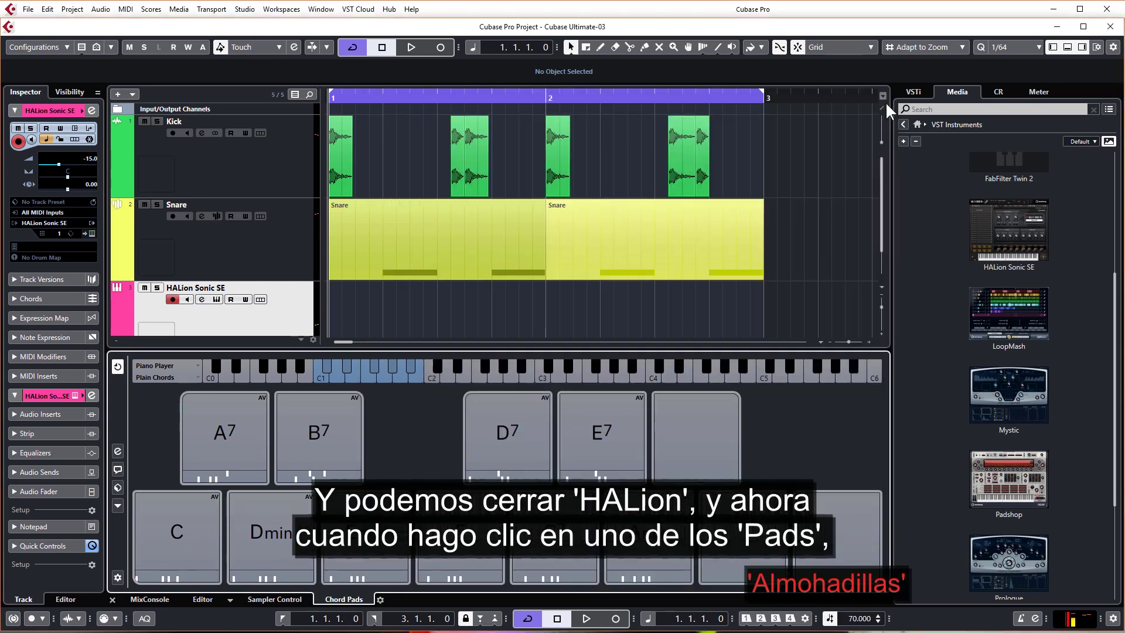
Audition the C chord pad, including with the Kick track selected.
{"action": "left_click", "coordinate": [182, 530]}
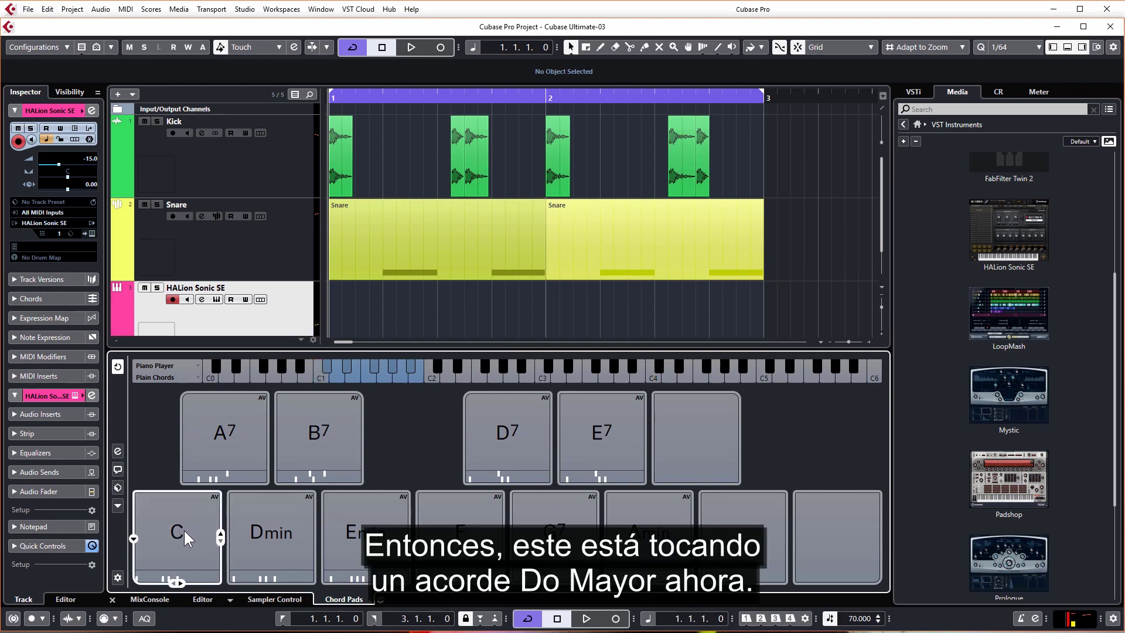
{"action": "left_click", "coordinate": [184, 531]}
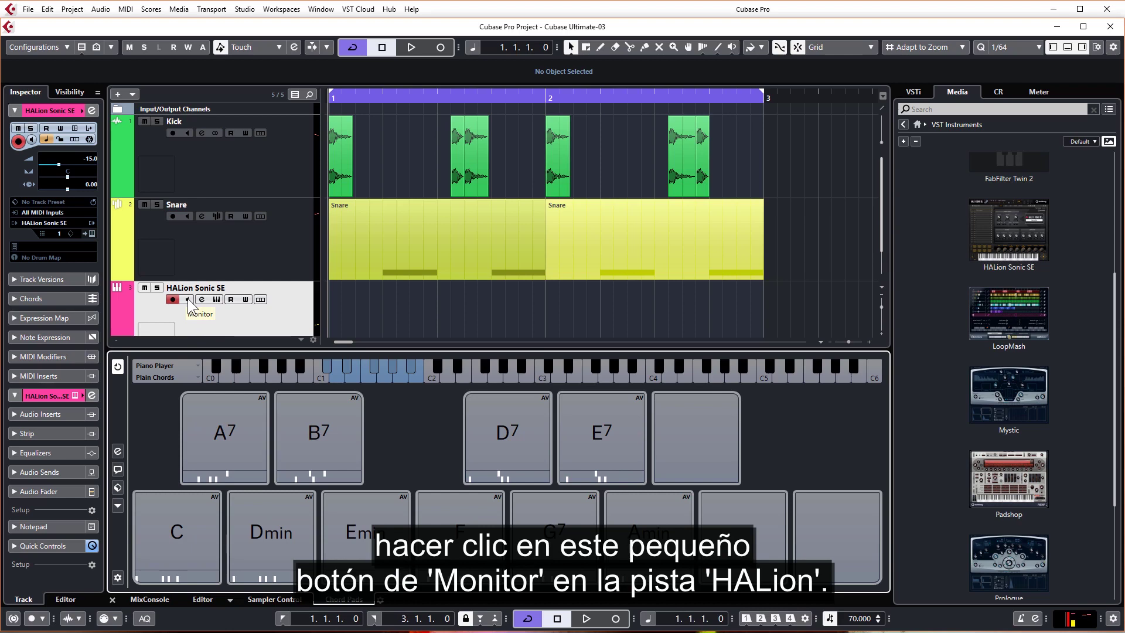
{"action": "left_click", "coordinate": [283, 164]}
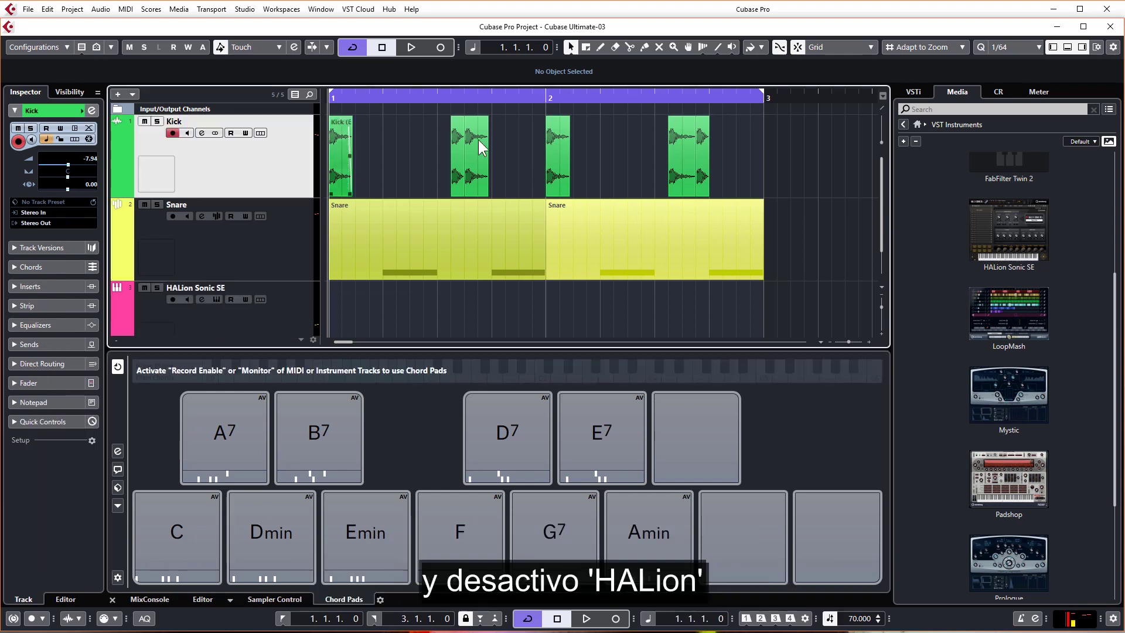
{"action": "left_click", "coordinate": [196, 522]}
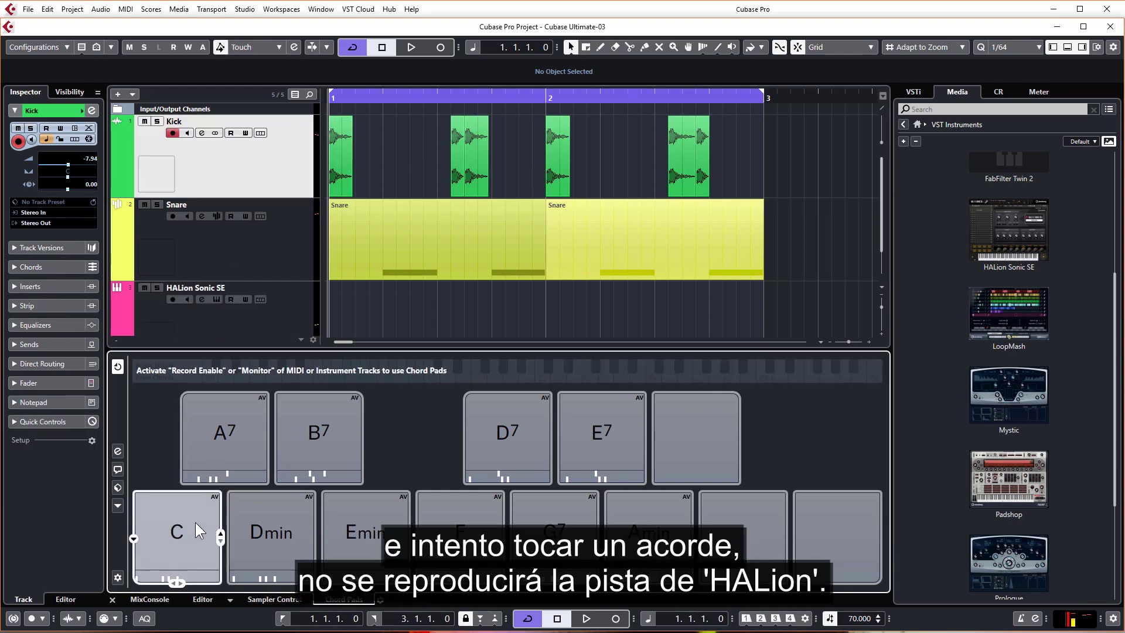
Turn on Monitor for the HALion Sonic SE track and test the C chord.
{"action": "left_click", "coordinate": [195, 528]}
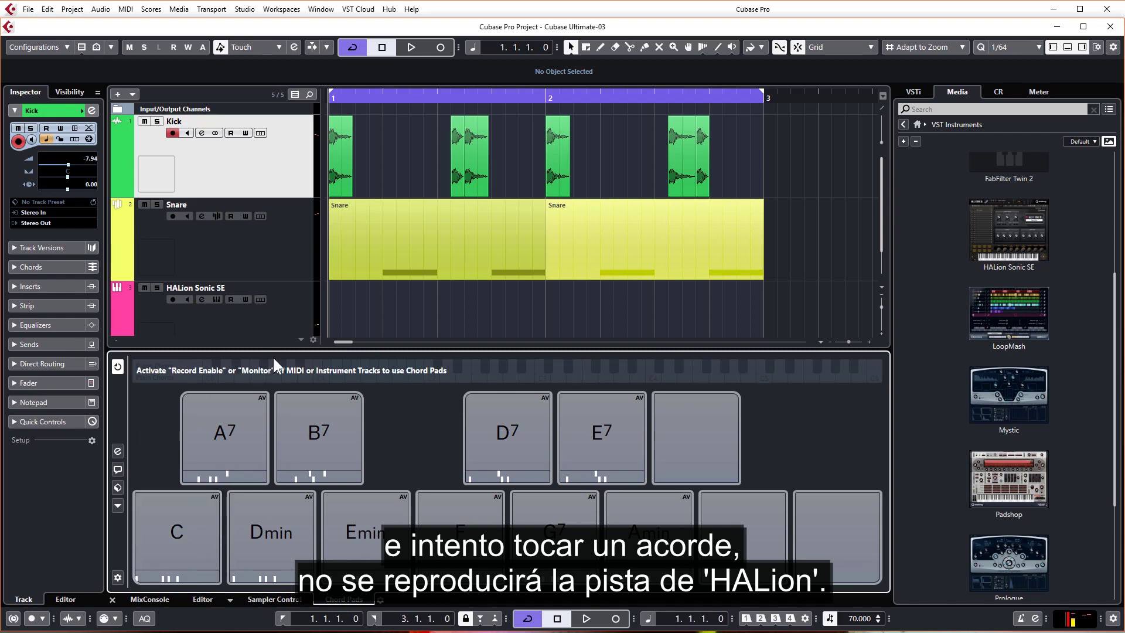
{"action": "left_click", "coordinate": [283, 309]}
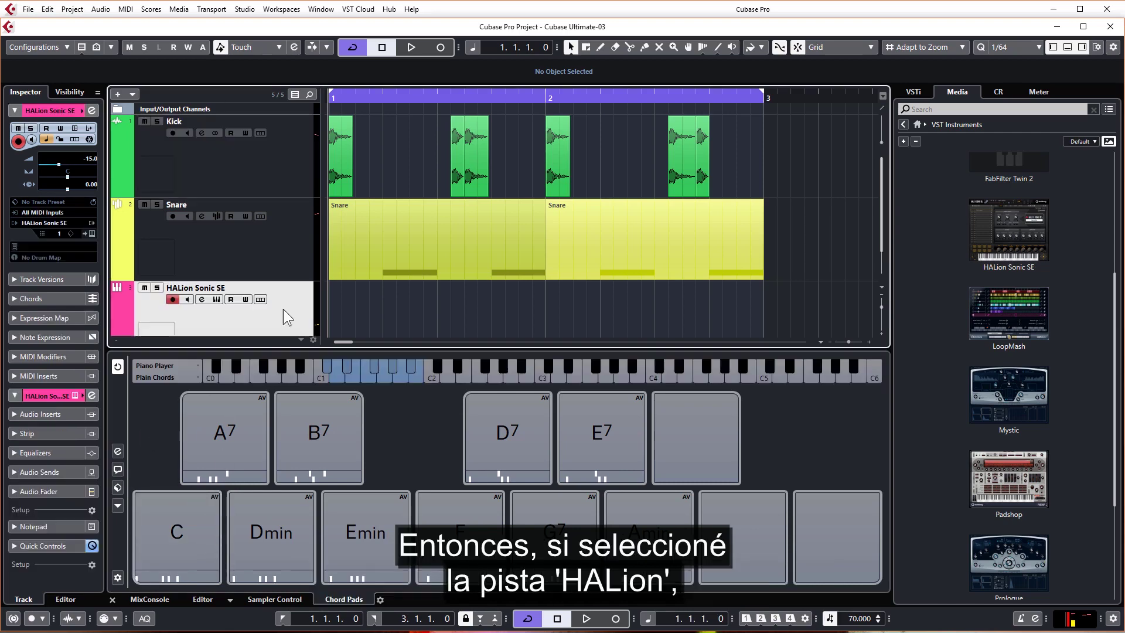
{"action": "left_click", "coordinate": [187, 299]}
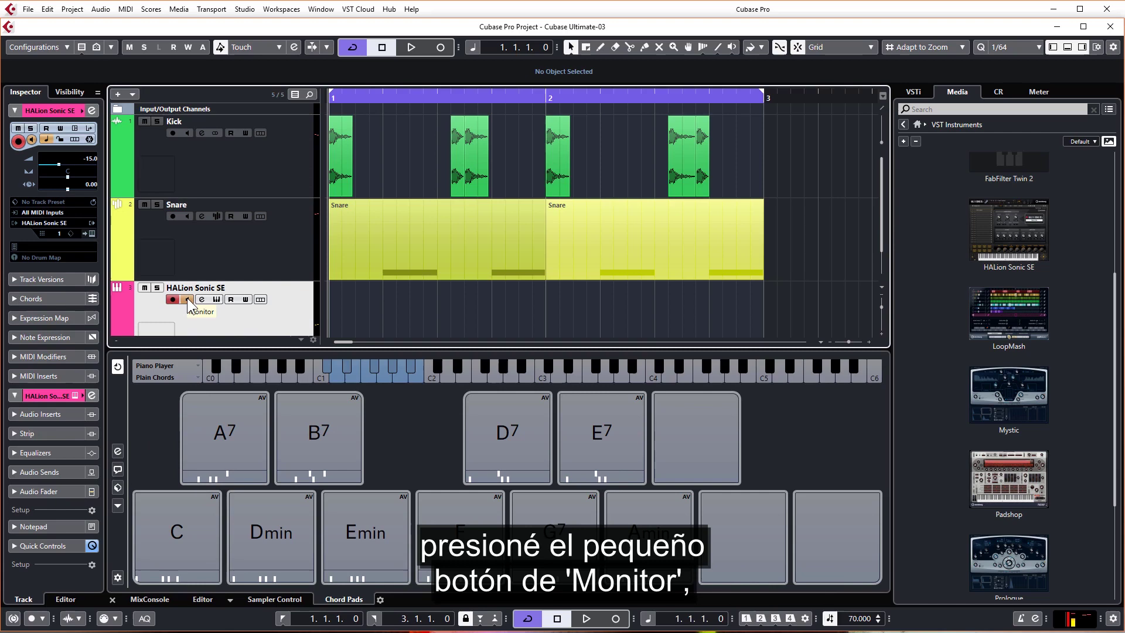
{"action": "left_click", "coordinate": [179, 532]}
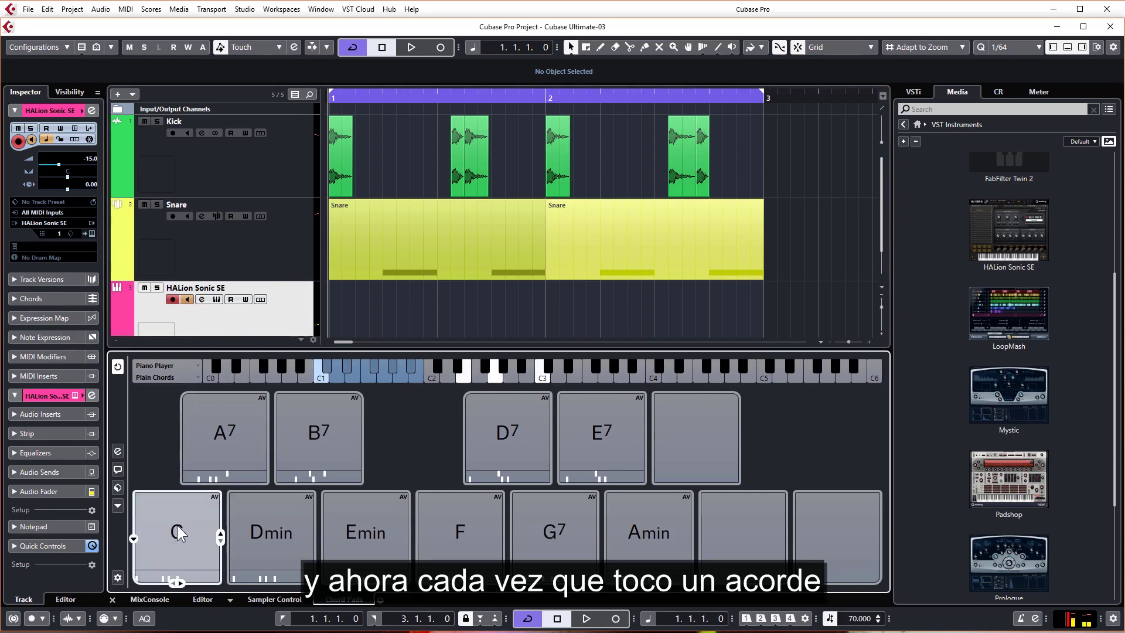
{"action": "left_click", "coordinate": [291, 155]}
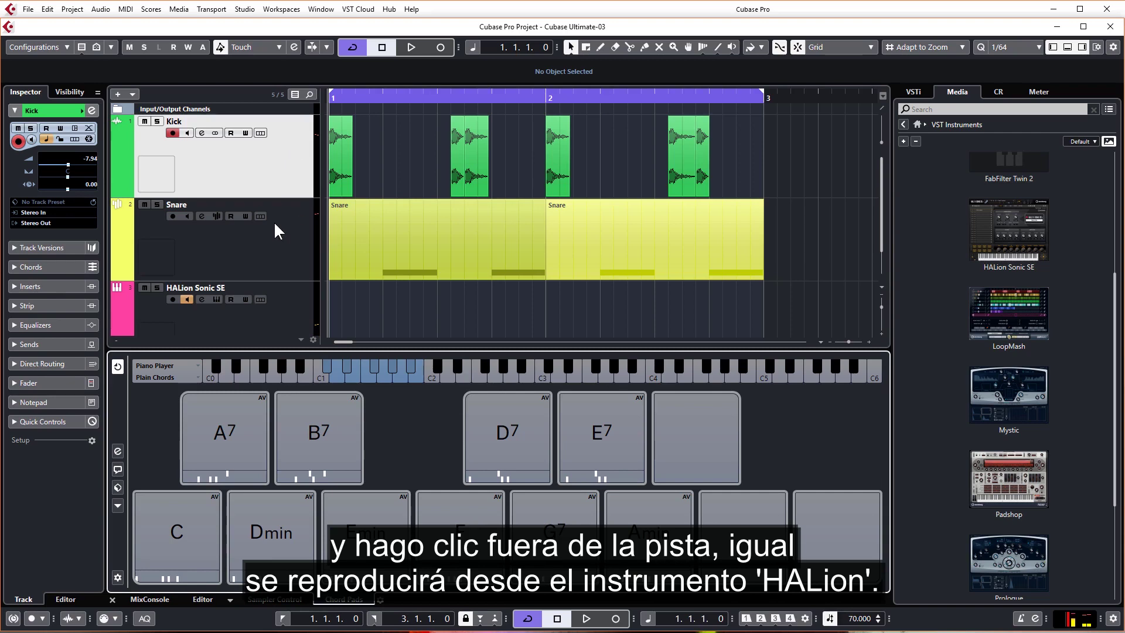
{"action": "left_click", "coordinate": [296, 310]}
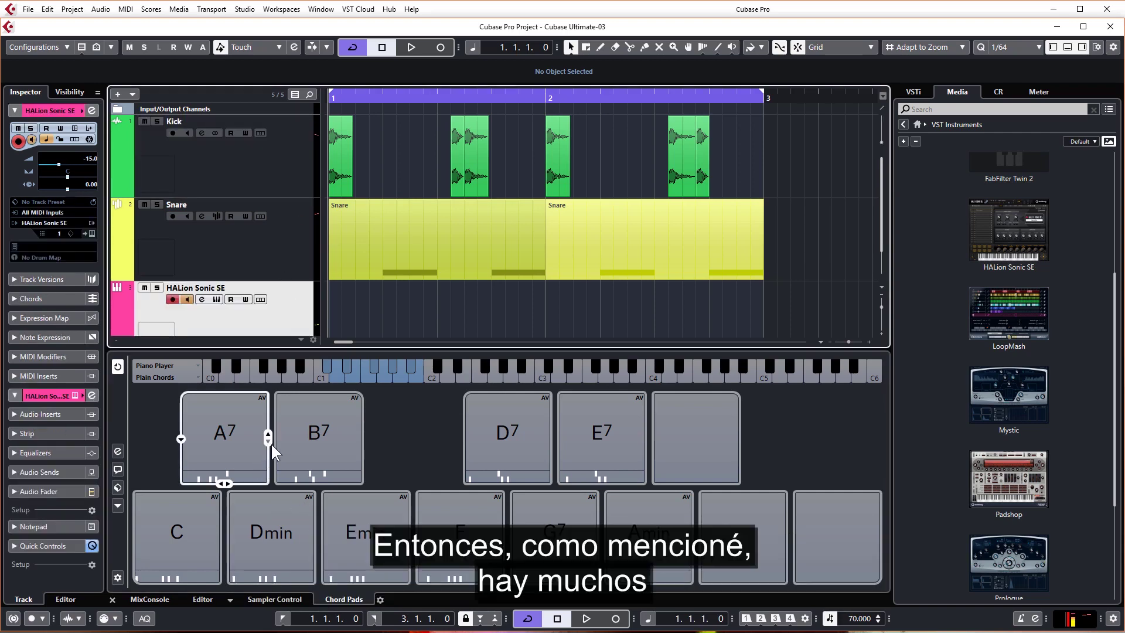
{"action": "mouse_move", "coordinate": [318, 437]}
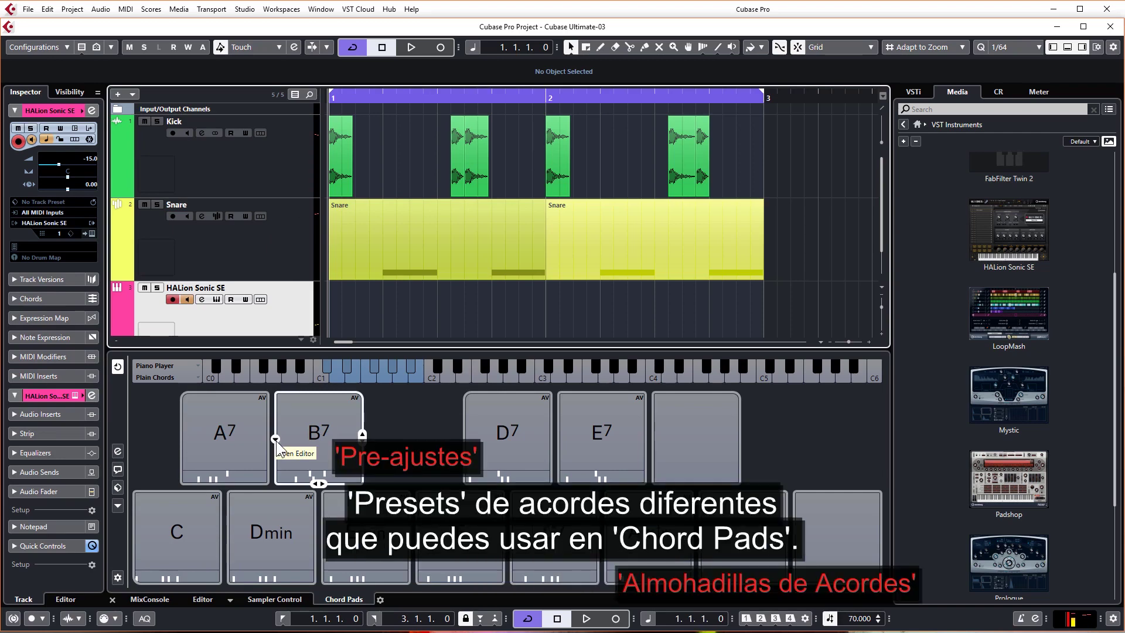
Load the Minor Scale Key A# chord pad preset and close the preset browser.
{"action": "left_click", "coordinate": [118, 484]}
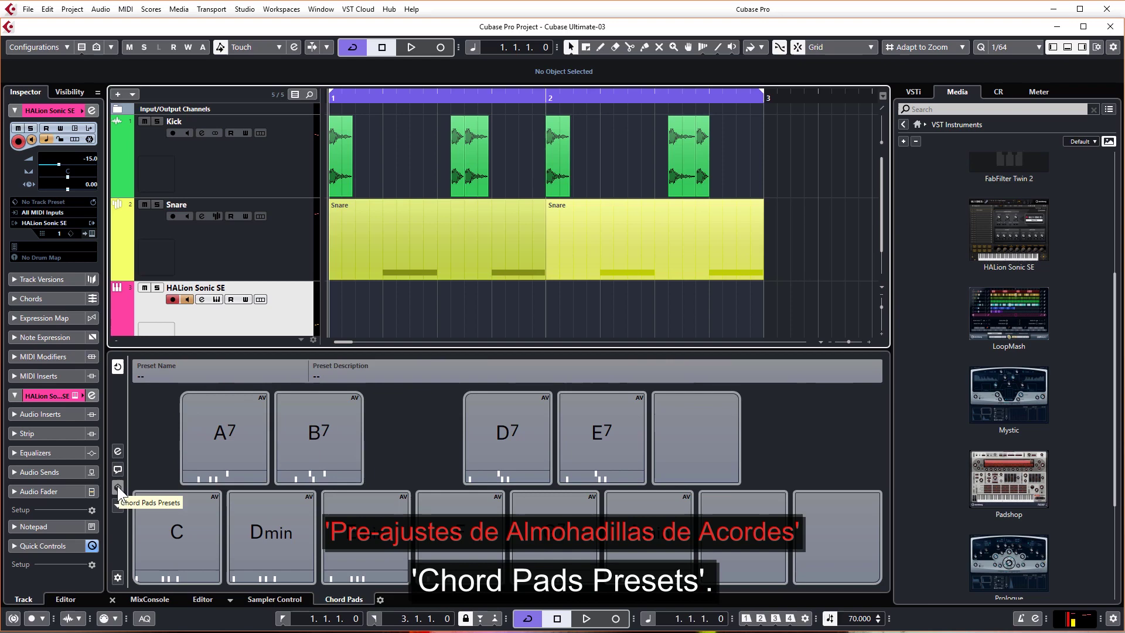
{"action": "left_click", "coordinate": [117, 486]}
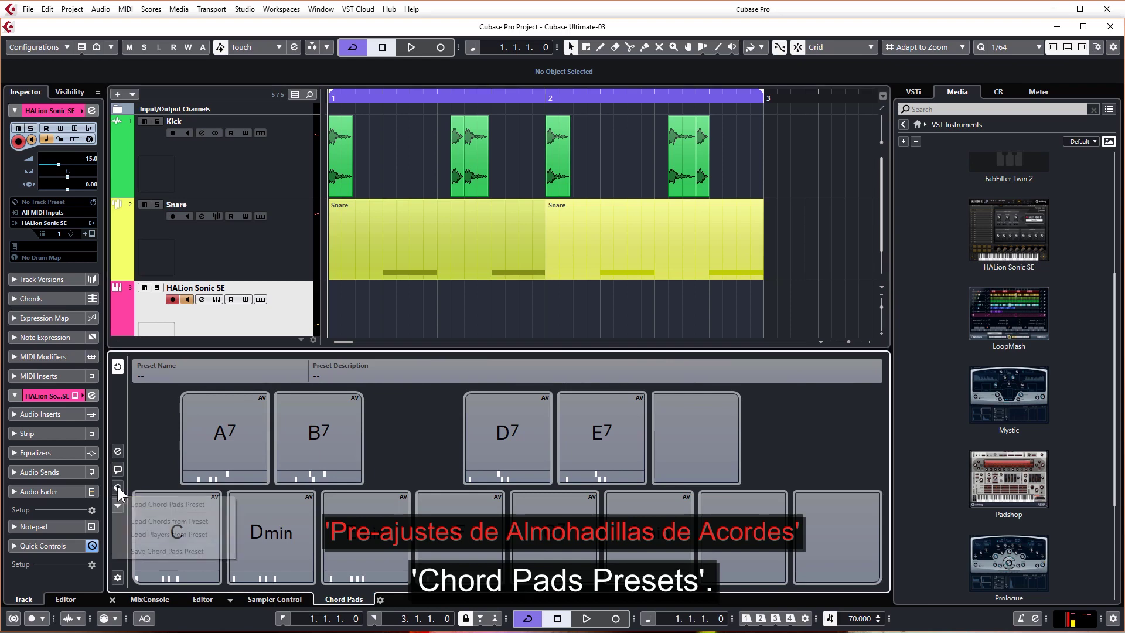
{"action": "left_click", "coordinate": [144, 504]}
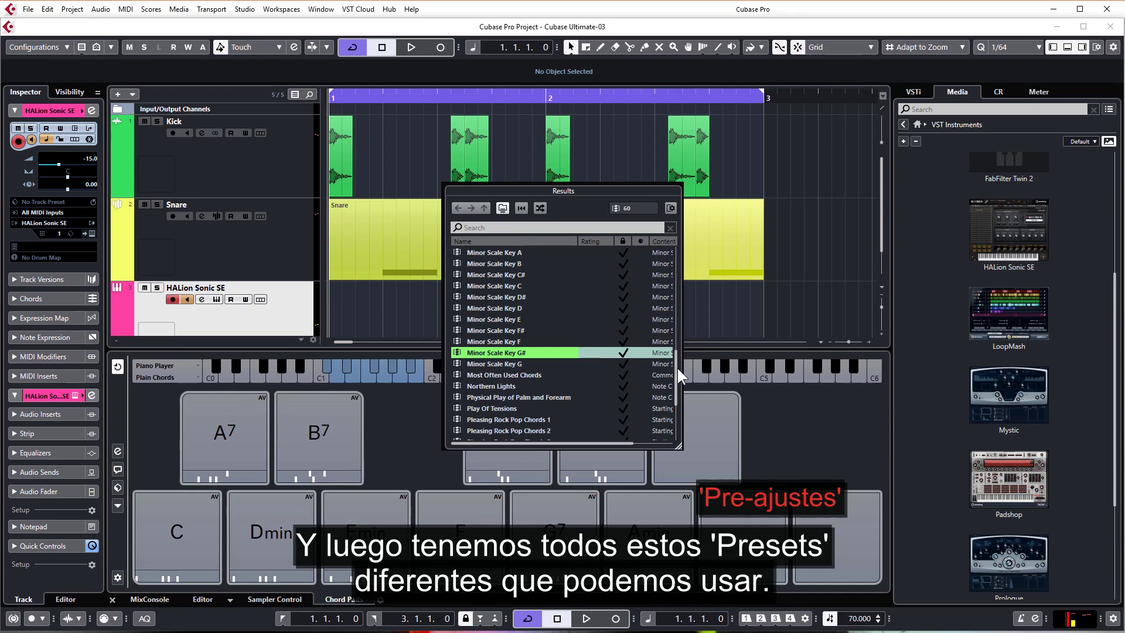
{"action": "mouse_move", "coordinate": [674, 367]}
{"action": "left_mouse_down"}
{"action": "mouse_move", "coordinate": [675, 282]}
{"action": "mouse_move", "coordinate": [680, 312]}
{"action": "left_mouse_up"}
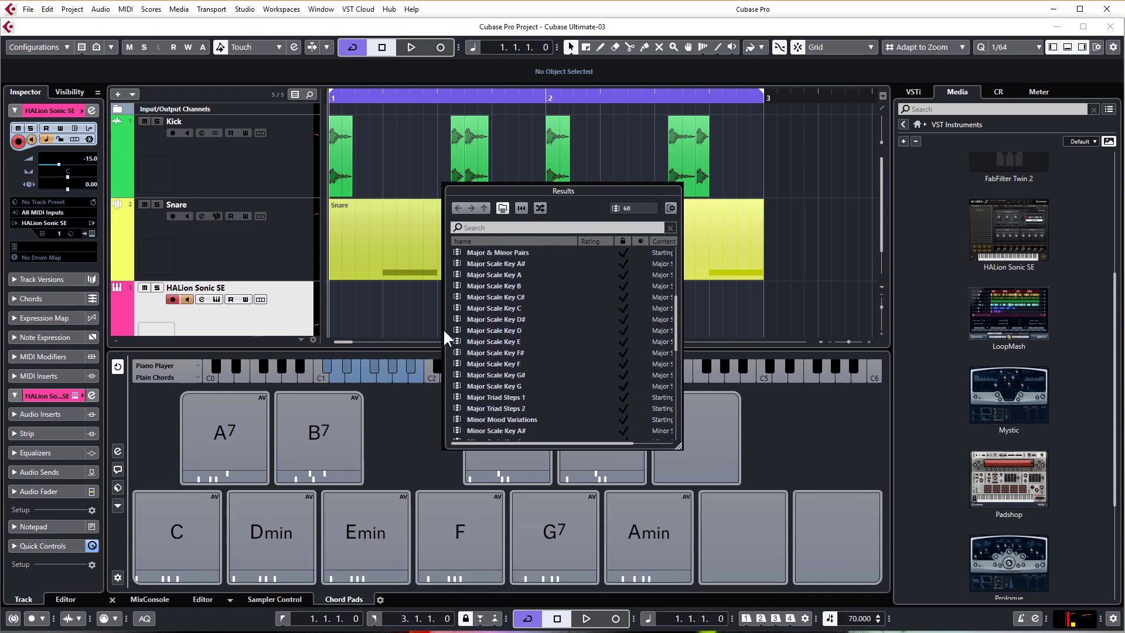
{"action": "left_click", "coordinate": [563, 308]}
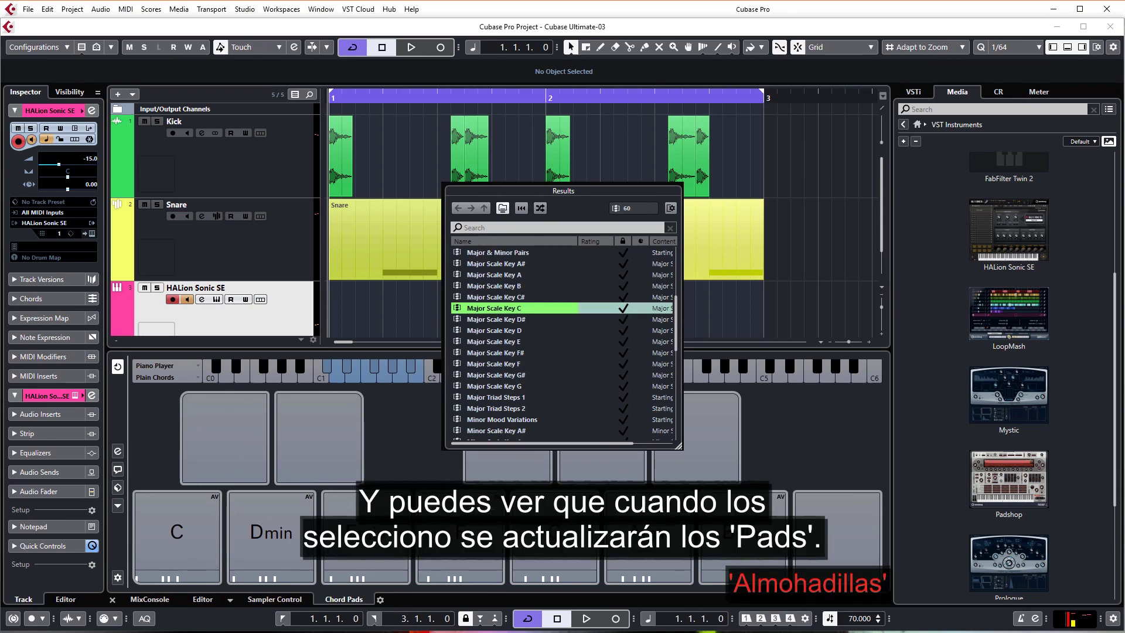
{"action": "scroll", "coordinate": [490, 296], "scroll_direction": "down", "scroll_amount": 4}
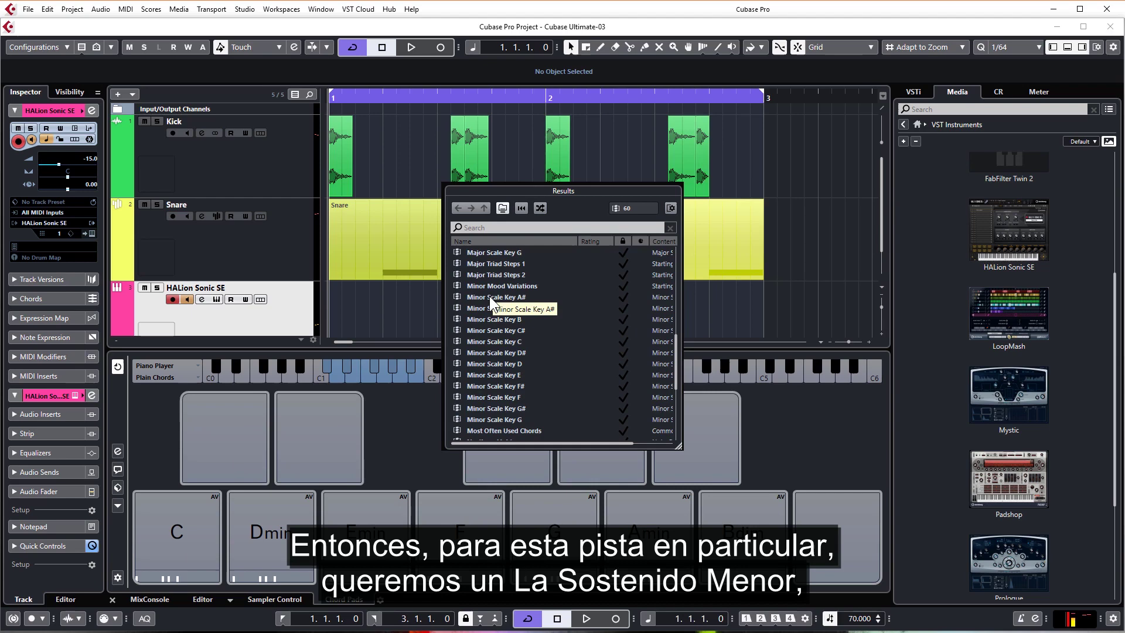
{"action": "left_click", "coordinate": [490, 296]}
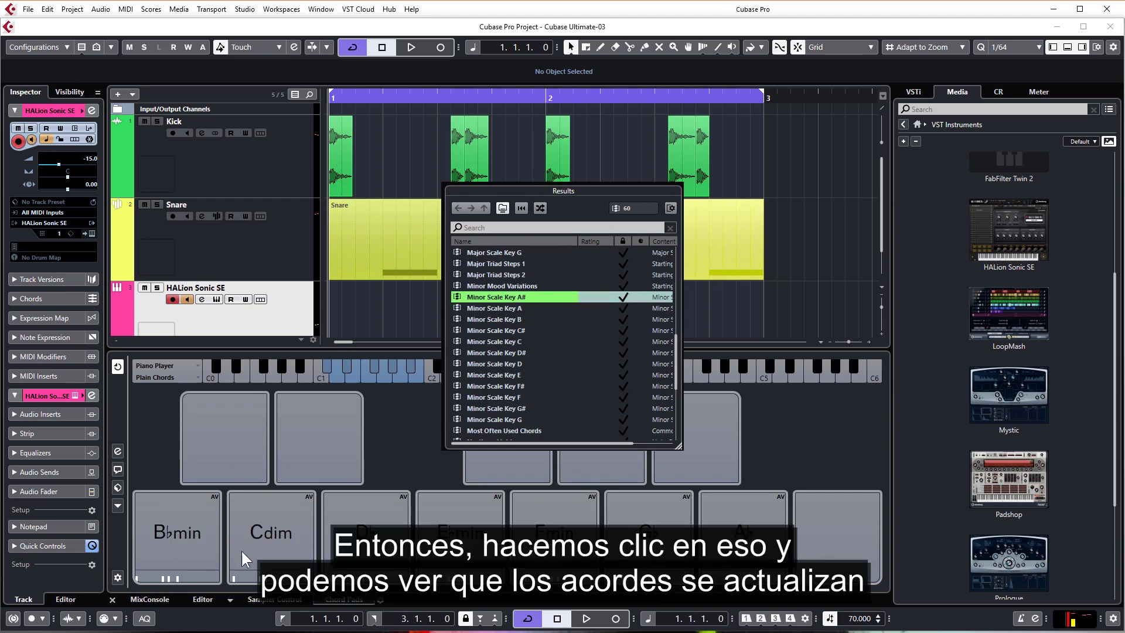
{"action": "left_click", "coordinate": [671, 191]}
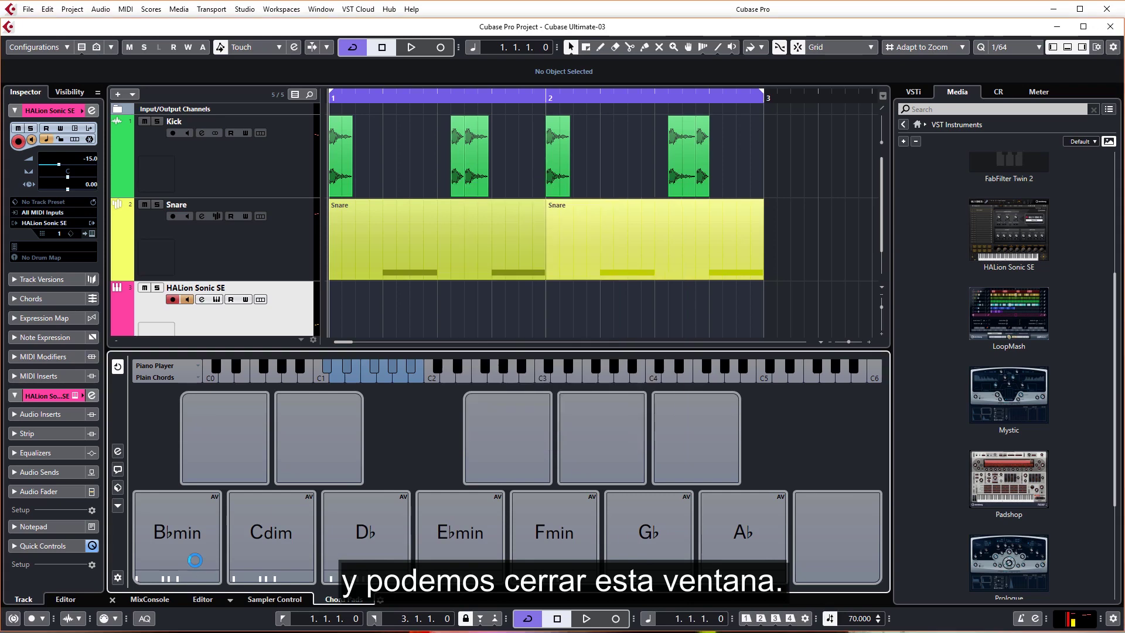
Apply Lock All Pads from the Chord Pads options, then audition Bbmin and Cdim.
{"action": "left_click", "coordinate": [165, 537]}
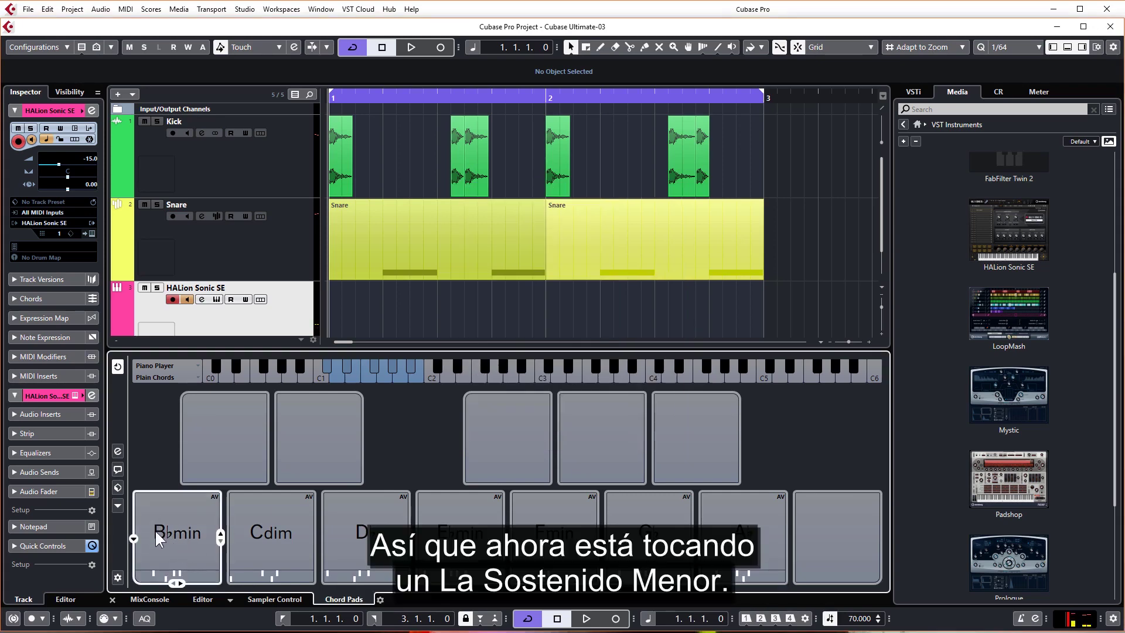
{"action": "left_click", "coordinate": [118, 507]}
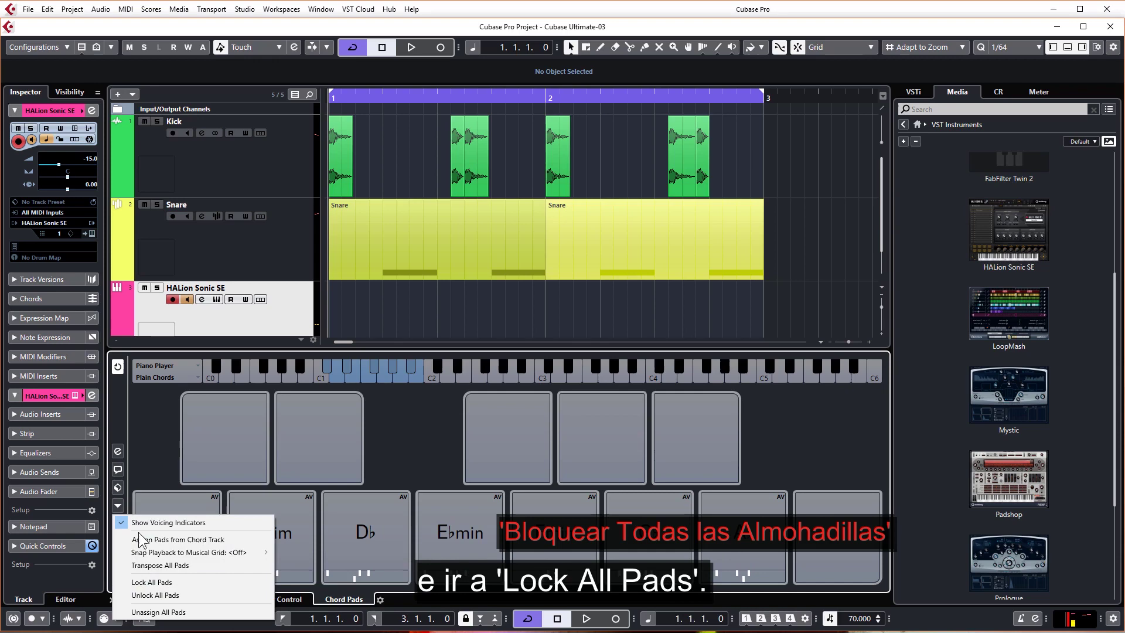
{"action": "left_click", "coordinate": [151, 581]}
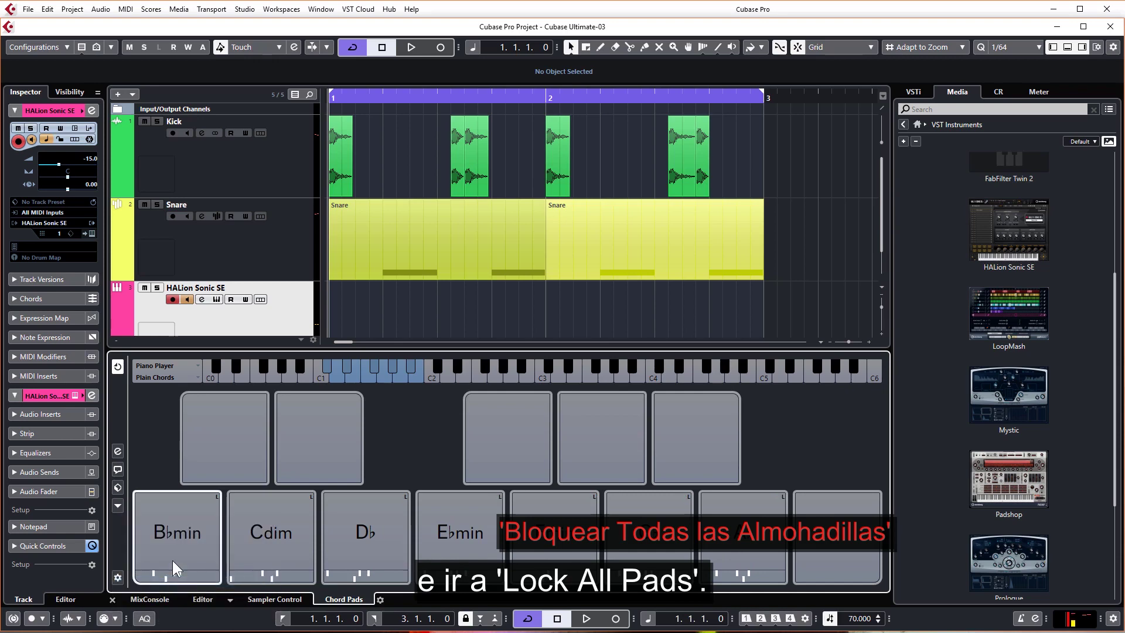
{"action": "left_click", "coordinate": [170, 535]}
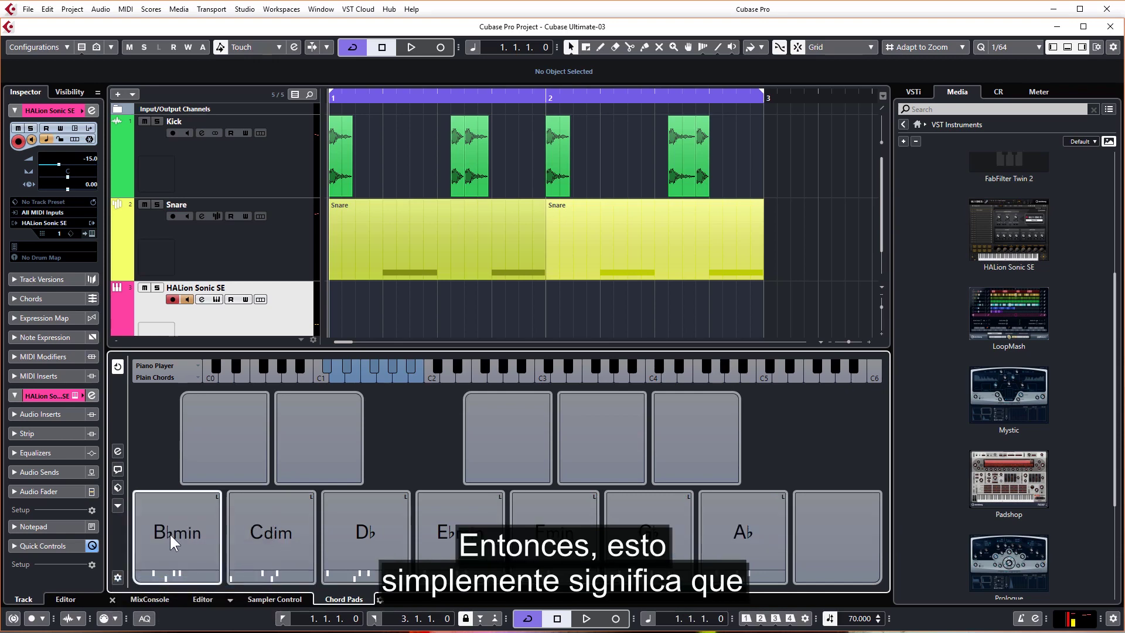
{"action": "left_click", "coordinate": [265, 518]}
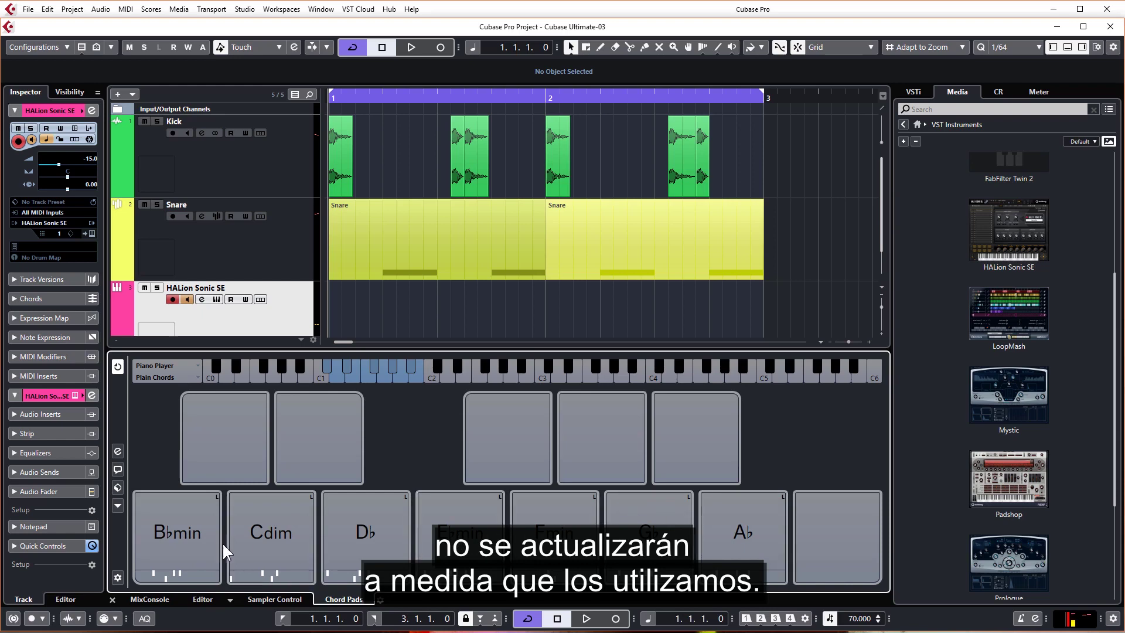
{"action": "left_click", "coordinate": [192, 532]}
{"action": "left_click", "coordinate": [264, 527]}
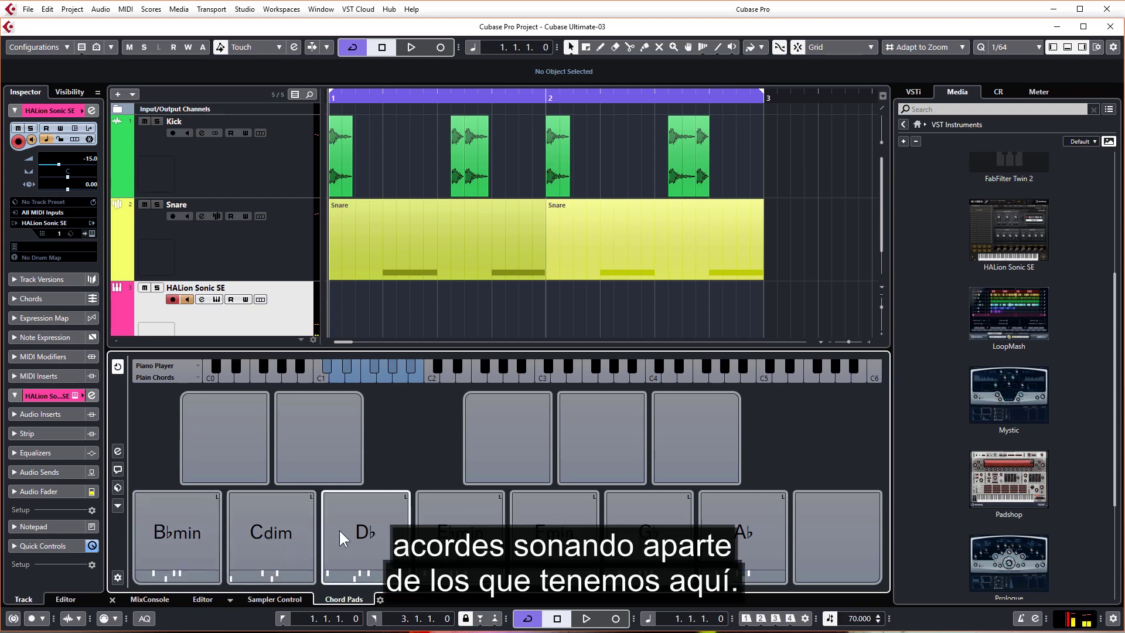
{"action": "left_click", "coordinate": [366, 532]}
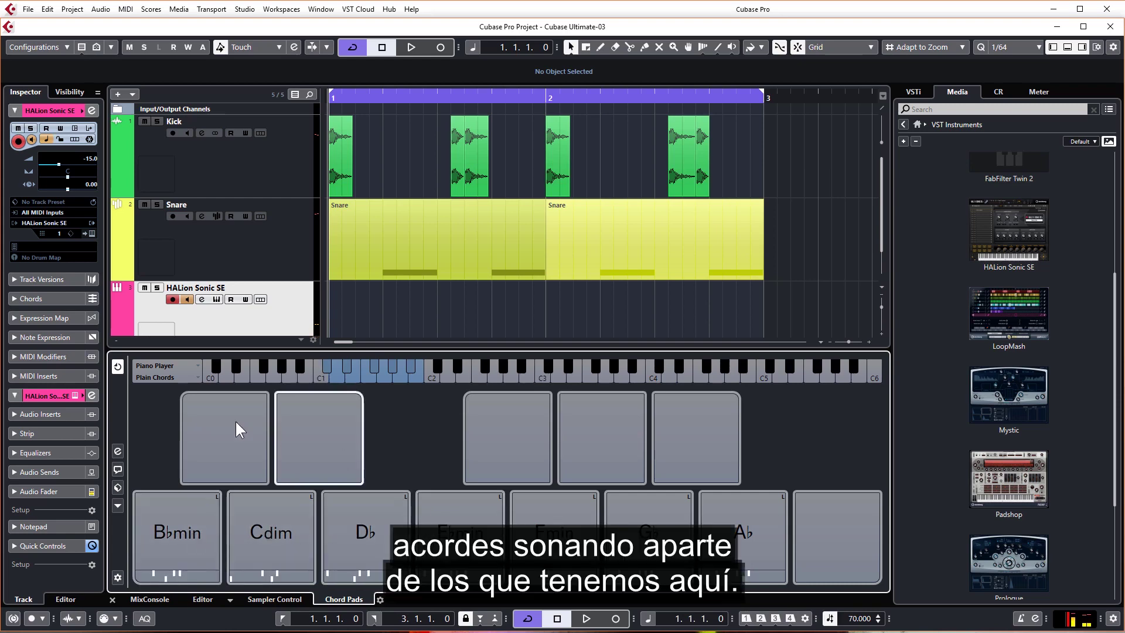
Show the Chord Assistant and drag C and Eb onto the two empty upper pads.
{"action": "left_click", "coordinate": [117, 470]}
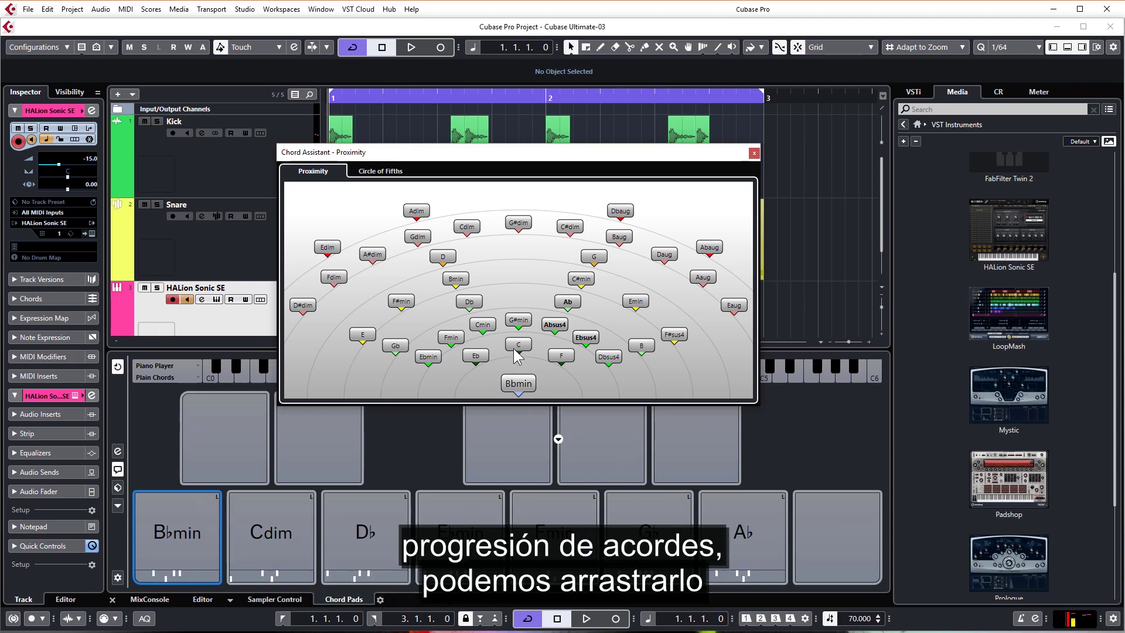
{"action": "left_click_drag", "start_coordinate": [518, 345], "coordinate": [212, 446]}
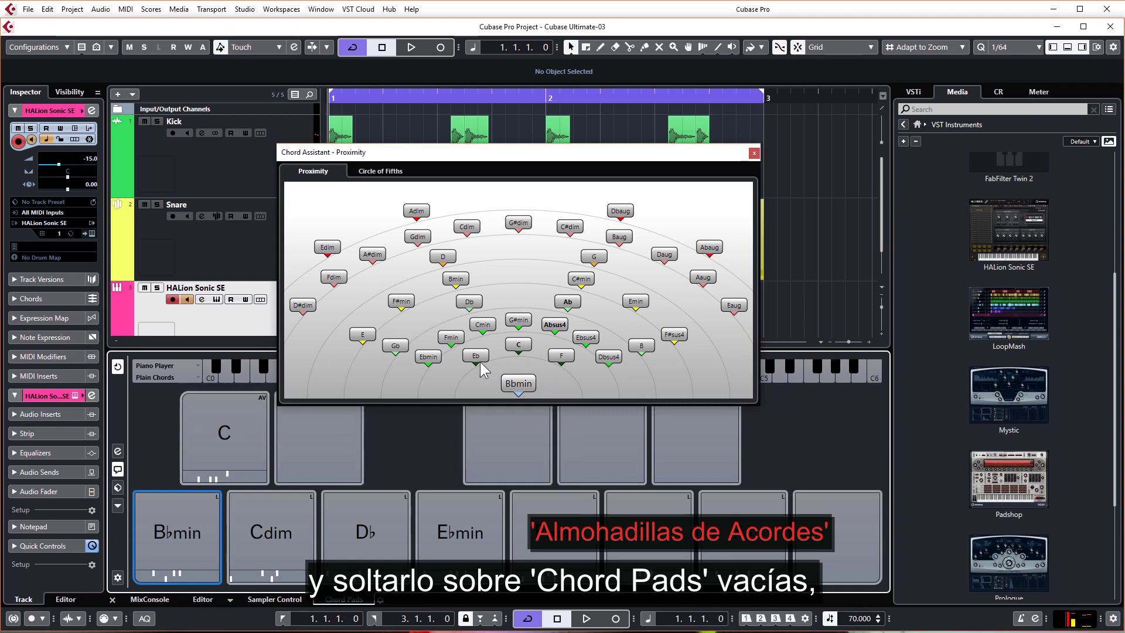
{"action": "left_click_drag", "start_coordinate": [475, 356], "coordinate": [318, 444]}
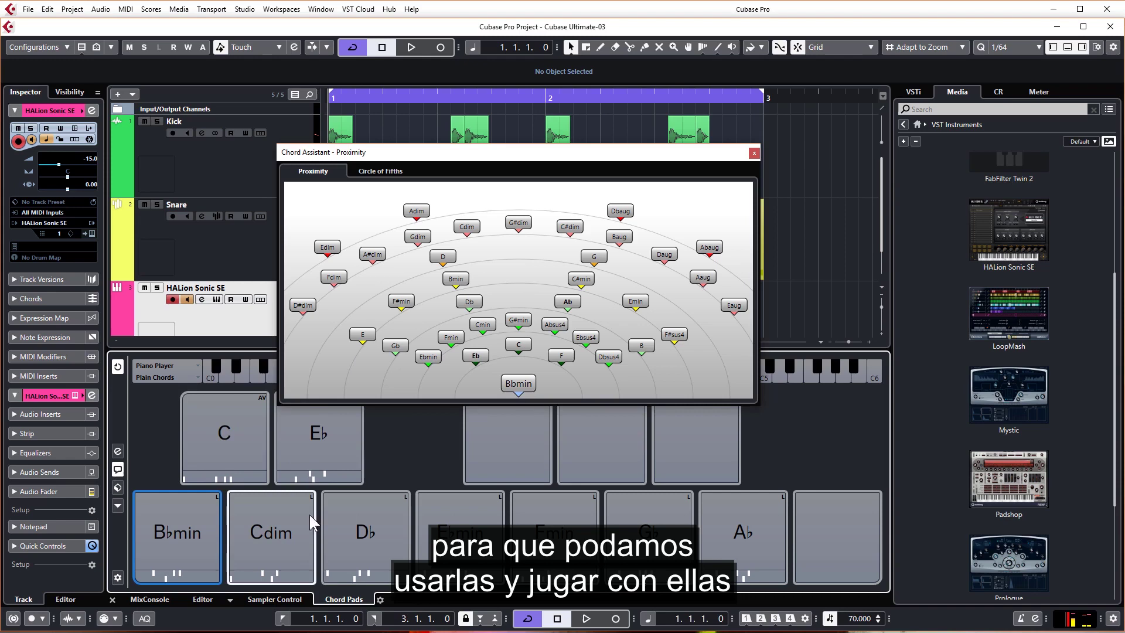
Close the Chord Assistant, then open and close the C pad's Chord Editor.
{"action": "left_click", "coordinate": [754, 153]}
{"action": "mouse_move", "coordinate": [224, 435]}
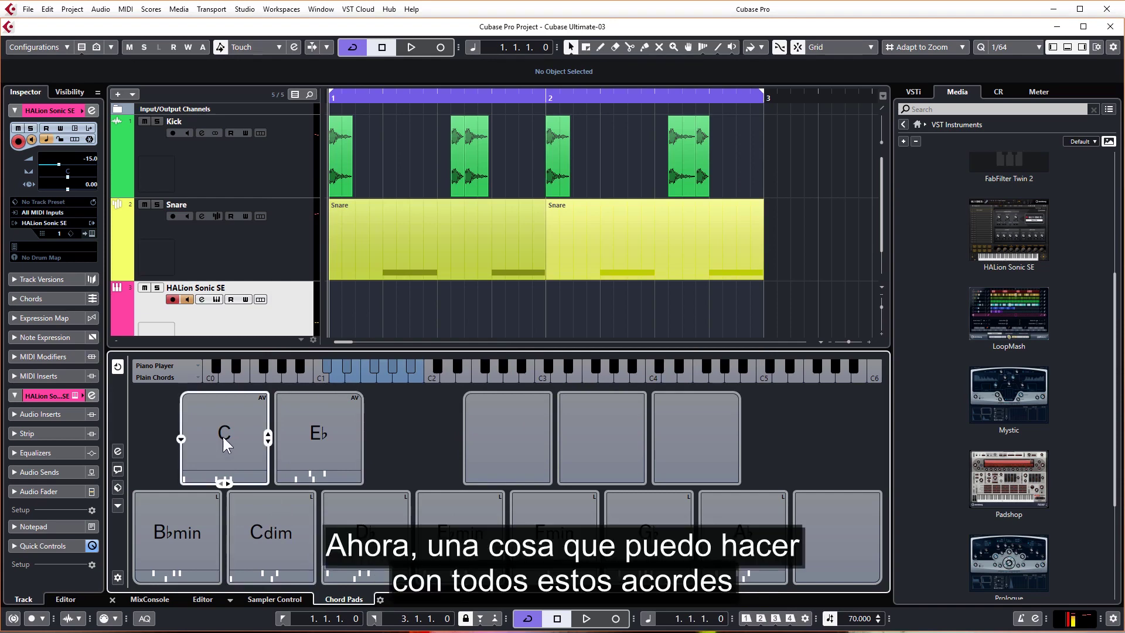
{"action": "left_click", "coordinate": [182, 442]}
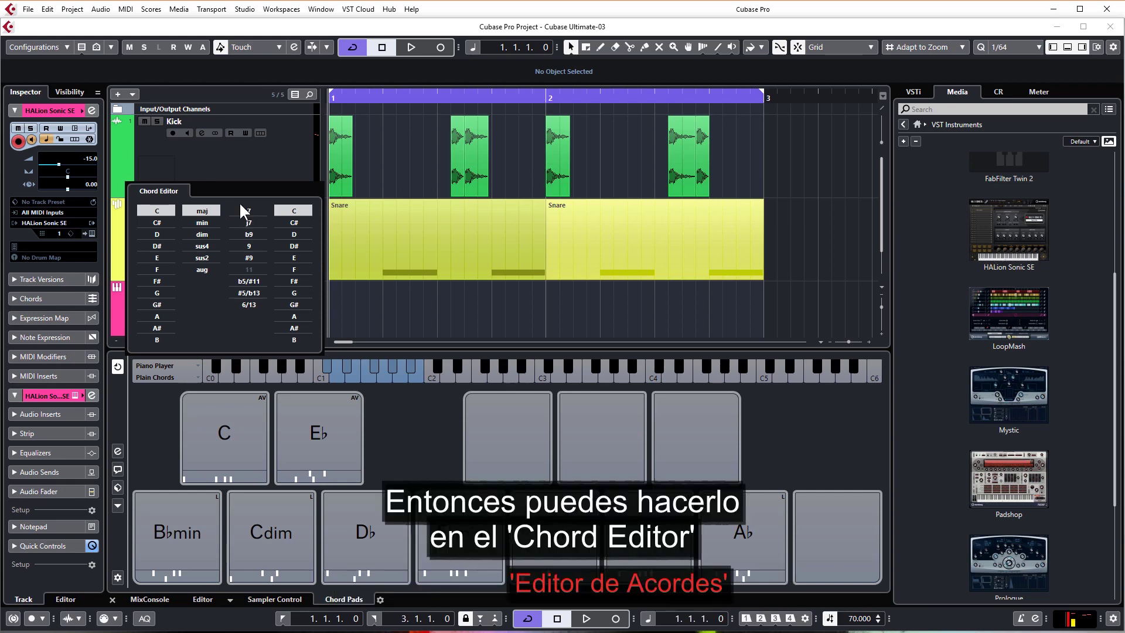
{"action": "left_click", "coordinate": [358, 406]}
{"action": "mouse_move", "coordinate": [318, 435]}
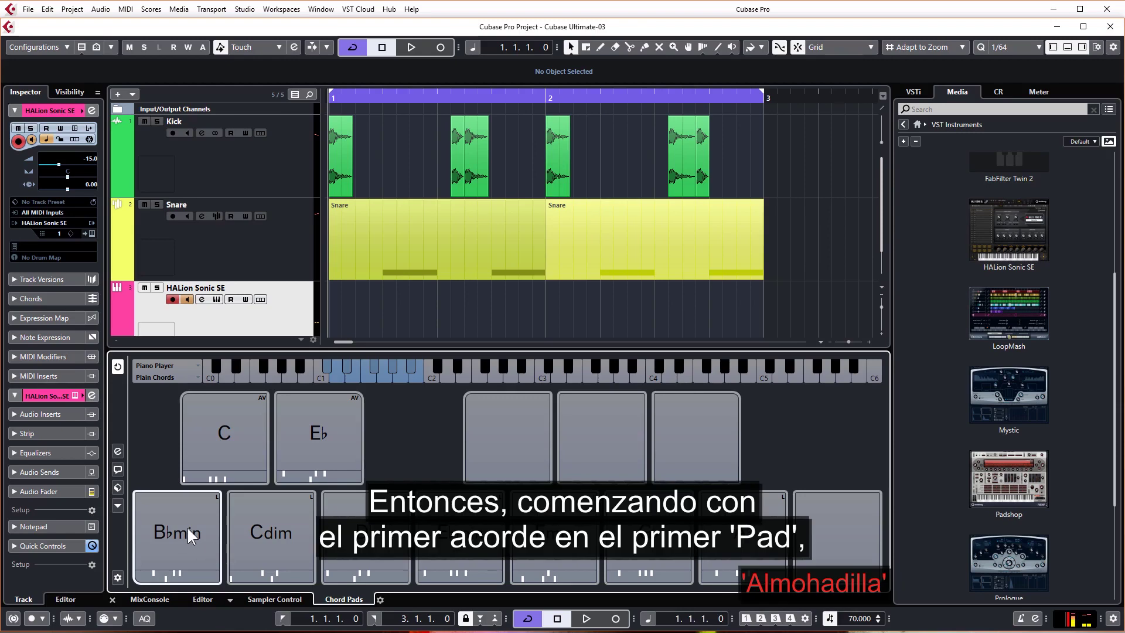
{"action": "left_click", "coordinate": [188, 528]}
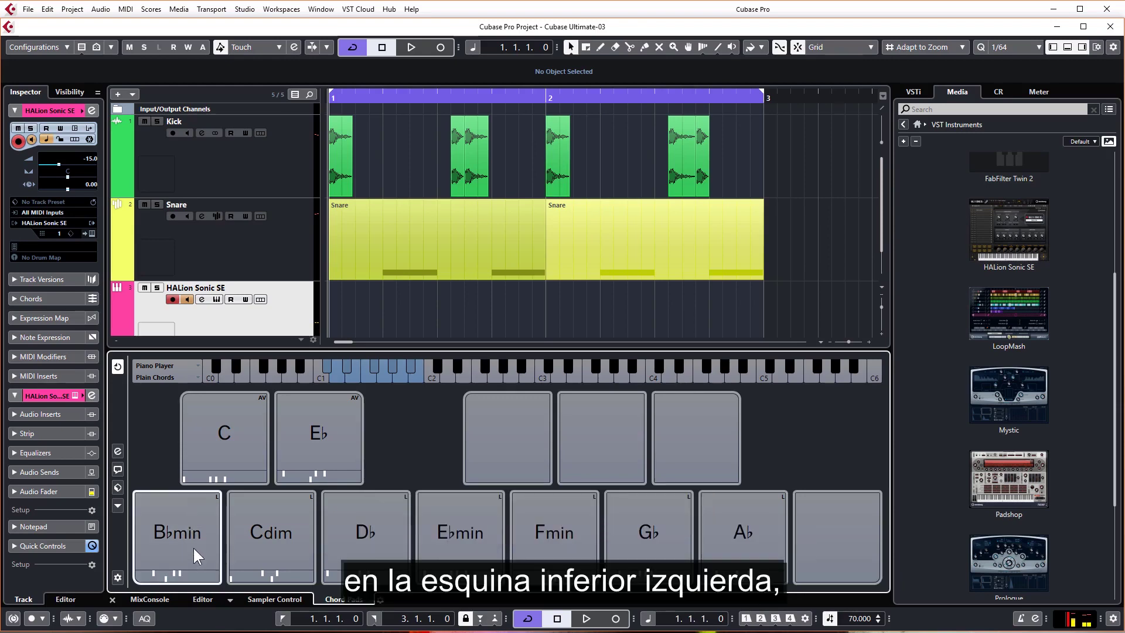
{"action": "left_click", "coordinate": [282, 534]}
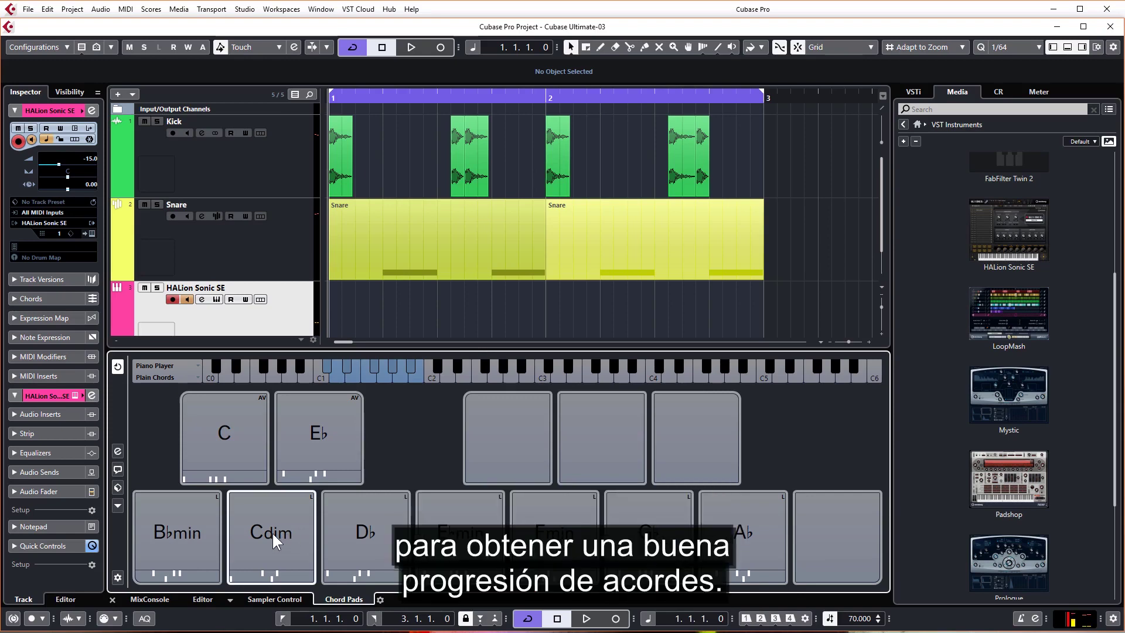
{"action": "left_click", "coordinate": [198, 527]}
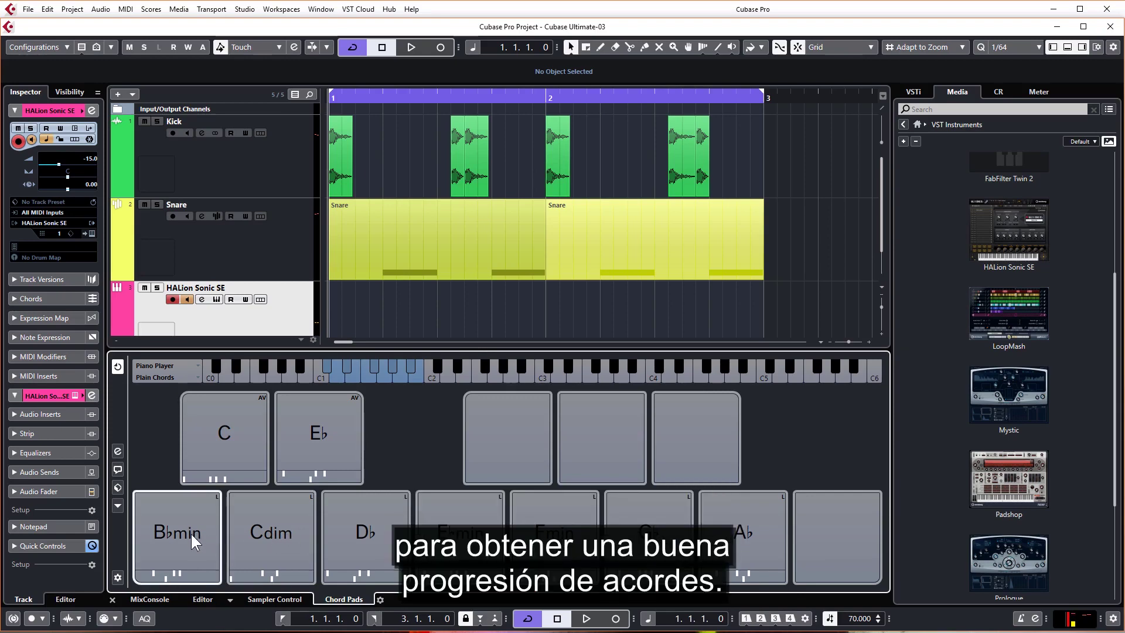
{"action": "left_click", "coordinate": [192, 532]}
{"action": "left_click", "coordinate": [326, 541]}
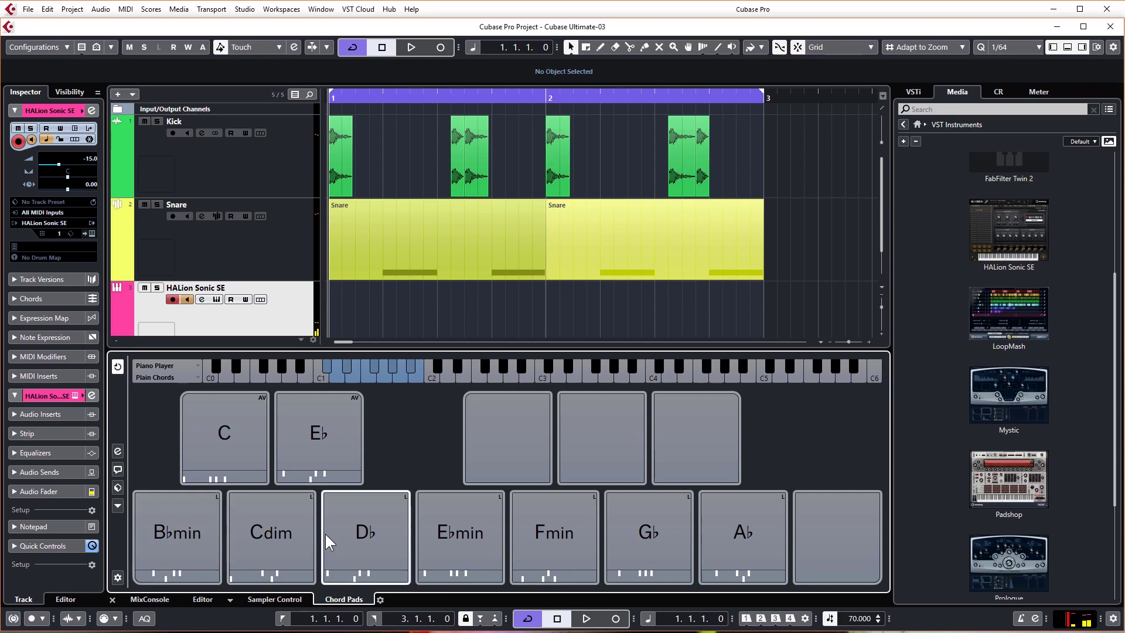
{"action": "left_click", "coordinate": [368, 534]}
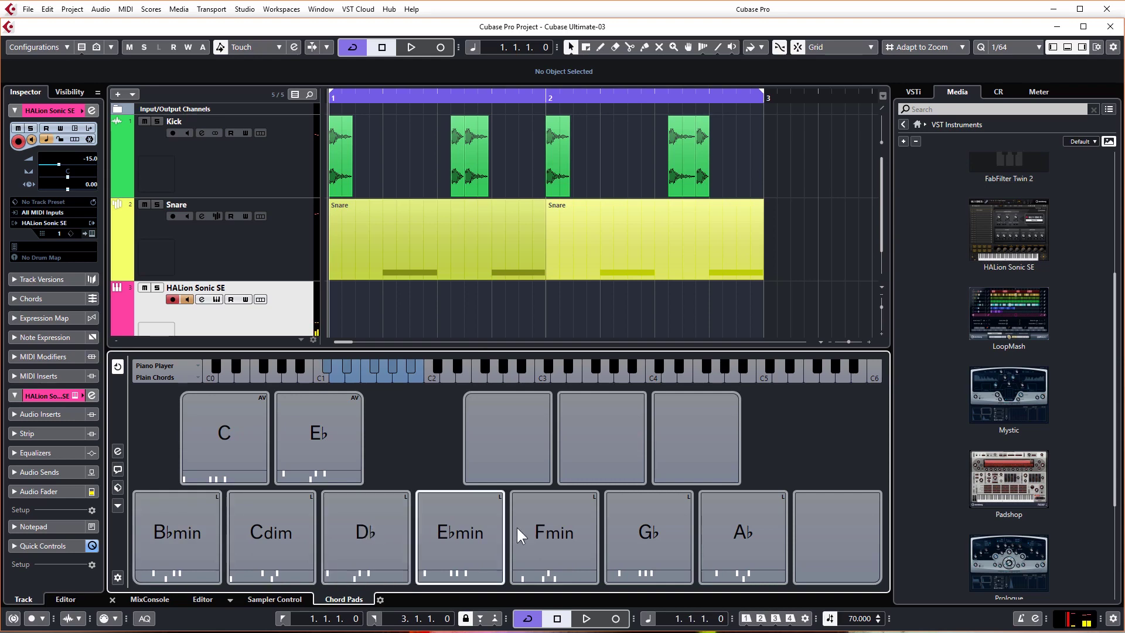
{"action": "left_click", "coordinate": [561, 528]}
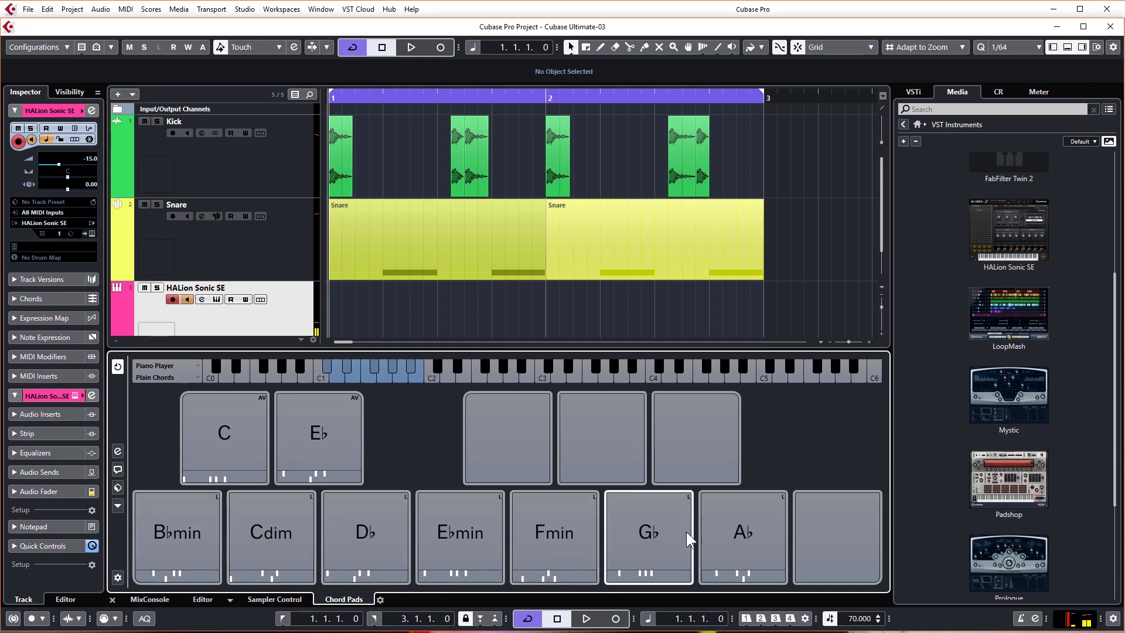
{"action": "left_click", "coordinate": [737, 534]}
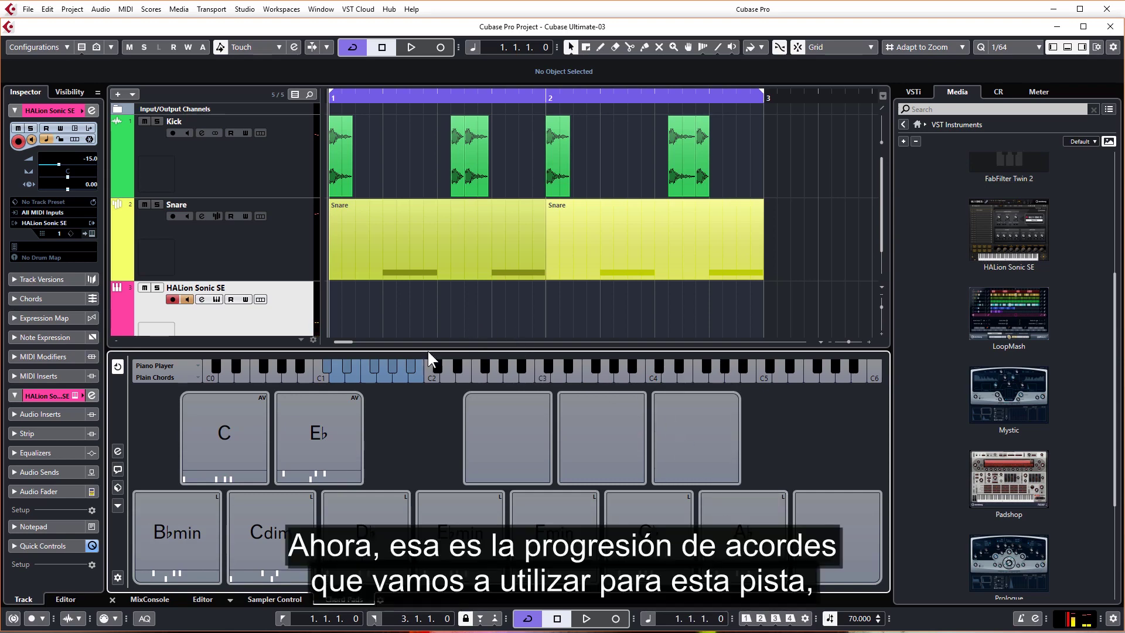
{"action": "left_click", "coordinate": [150, 518]}
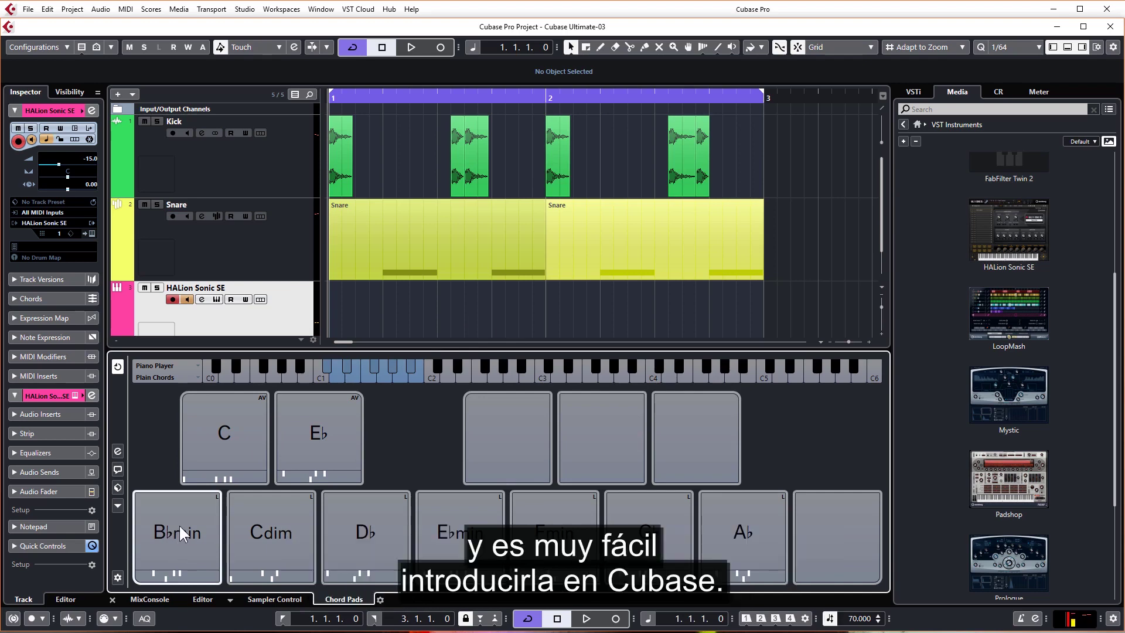
Lay one-bar Bbmin, Db, Fmin and Ab chord parts in sequence on the HALion track.
{"action": "mouse_move", "coordinate": [178, 535]}
{"action": "left_mouse_down"}
{"action": "mouse_move", "coordinate": [344, 305]}
{"action": "mouse_move", "coordinate": [331, 306]}
{"action": "left_mouse_up"}
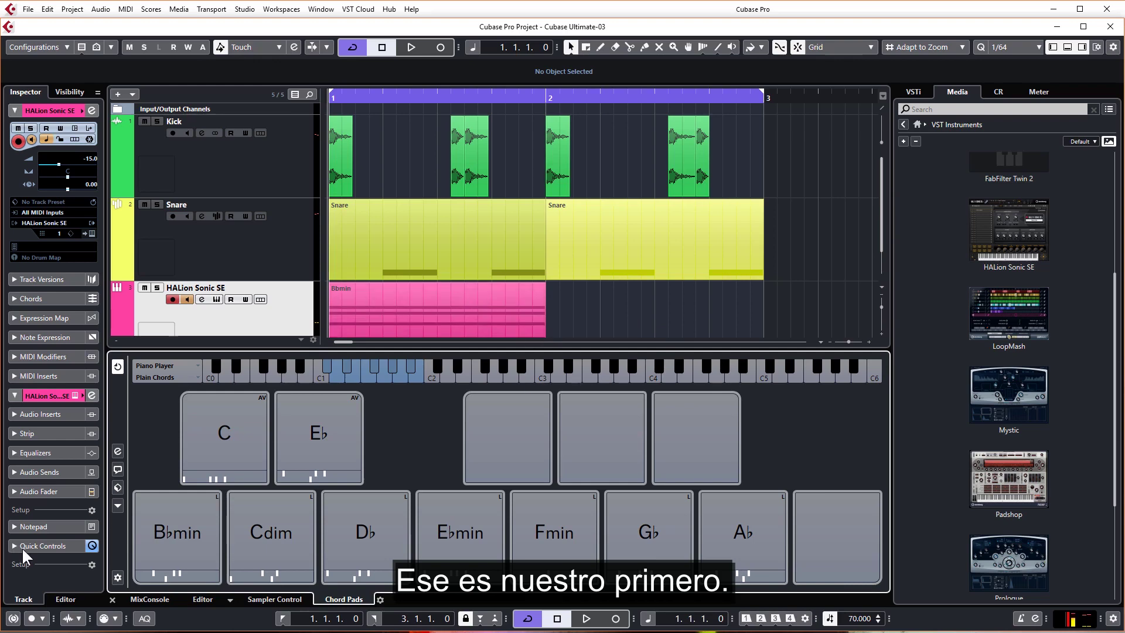
{"action": "left_click", "coordinate": [364, 531]}
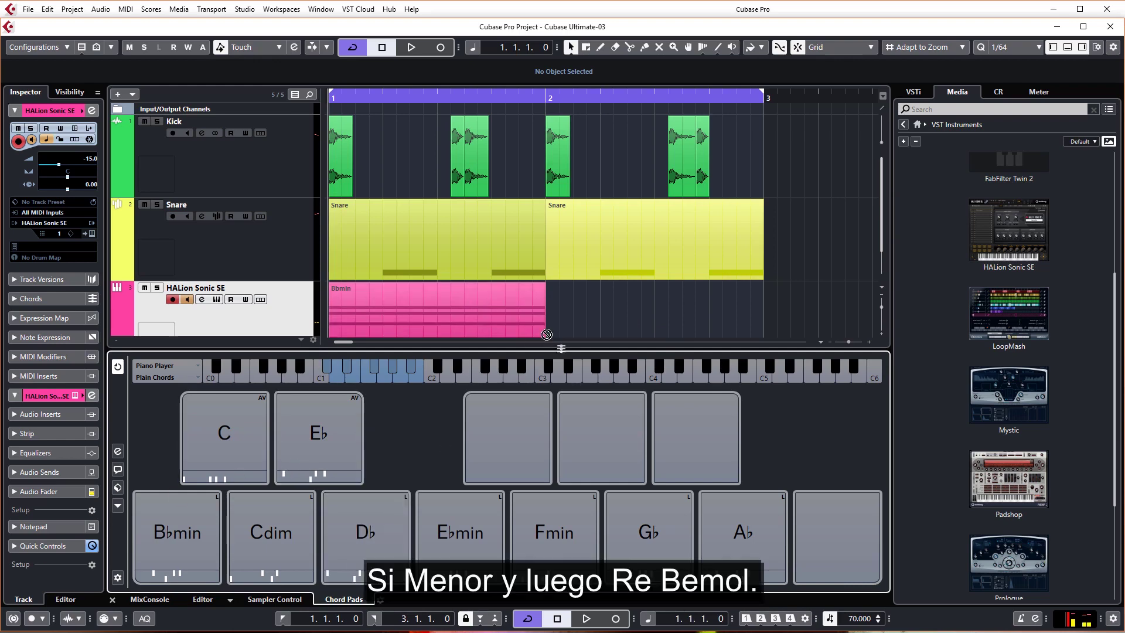
{"action": "left_click_drag", "start_coordinate": [364, 531], "coordinate": [552, 308]}
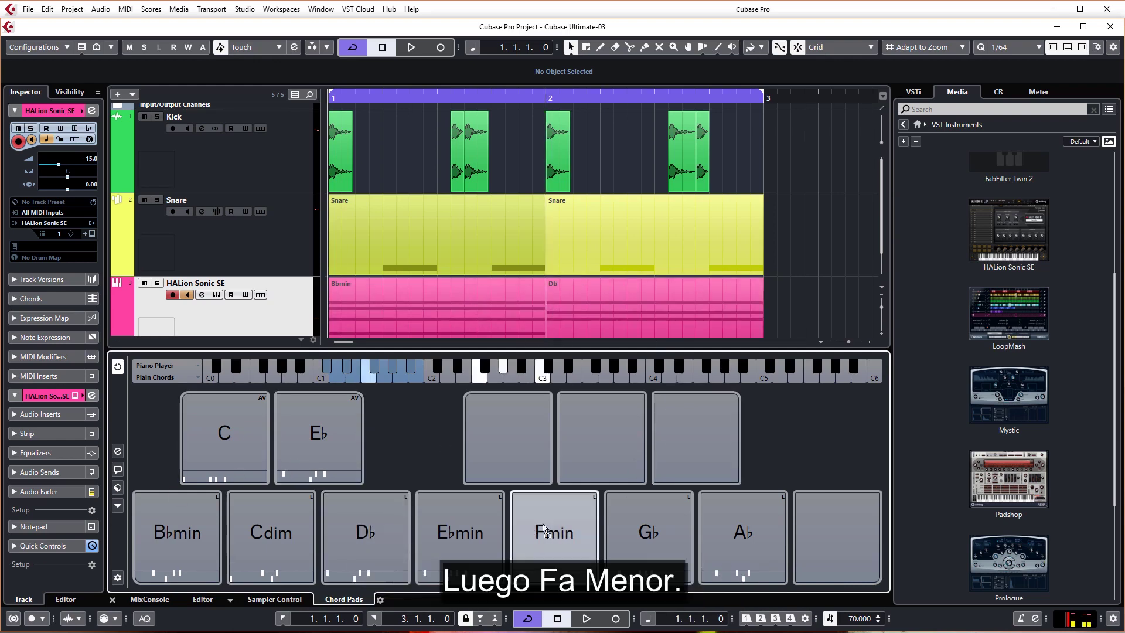
{"action": "left_click_drag", "start_coordinate": [554, 532], "coordinate": [767, 309]}
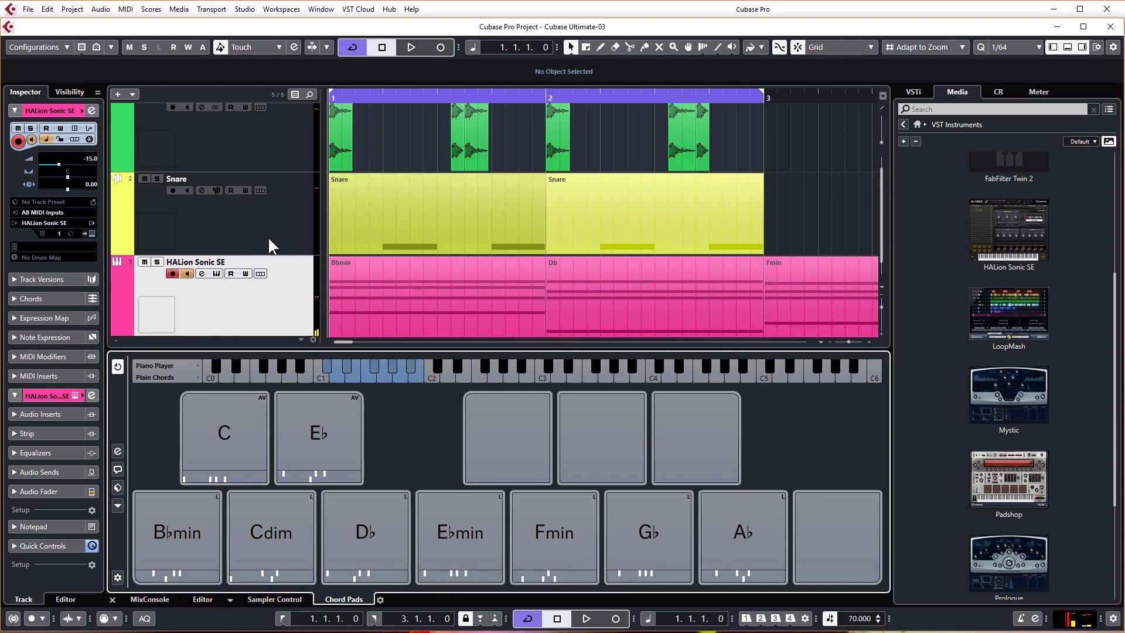
{"action": "key", "text": "g"}
{"action": "scroll", "coordinate": [393, 224], "scroll_direction": "down", "scroll_amount": 1}
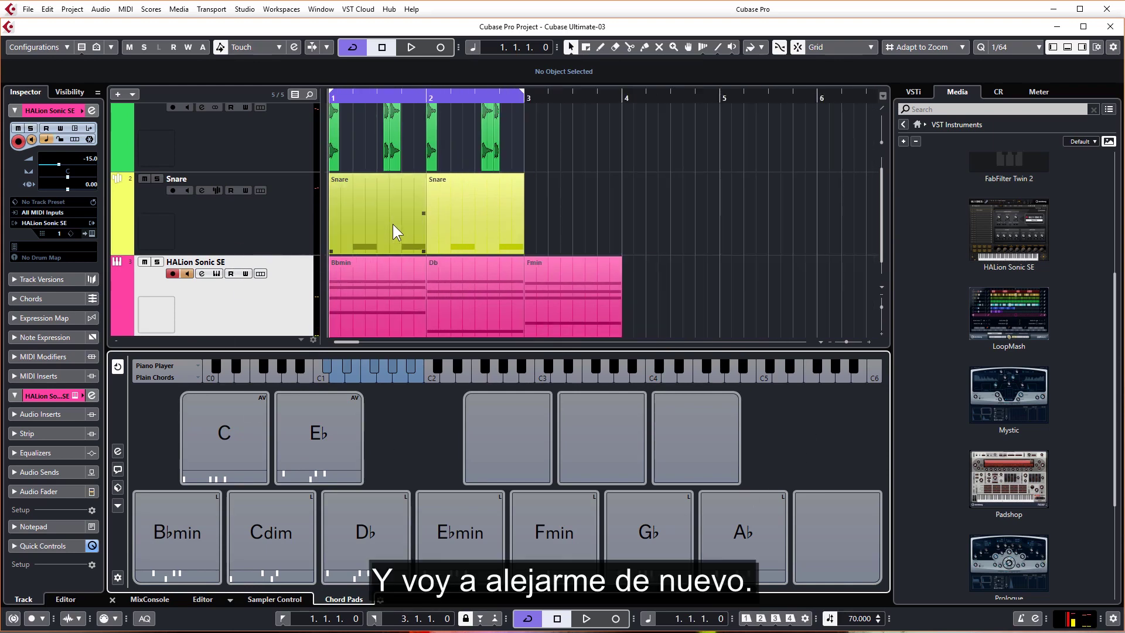
{"action": "scroll", "coordinate": [377, 226], "scroll_direction": "down", "scroll_amount": 1}
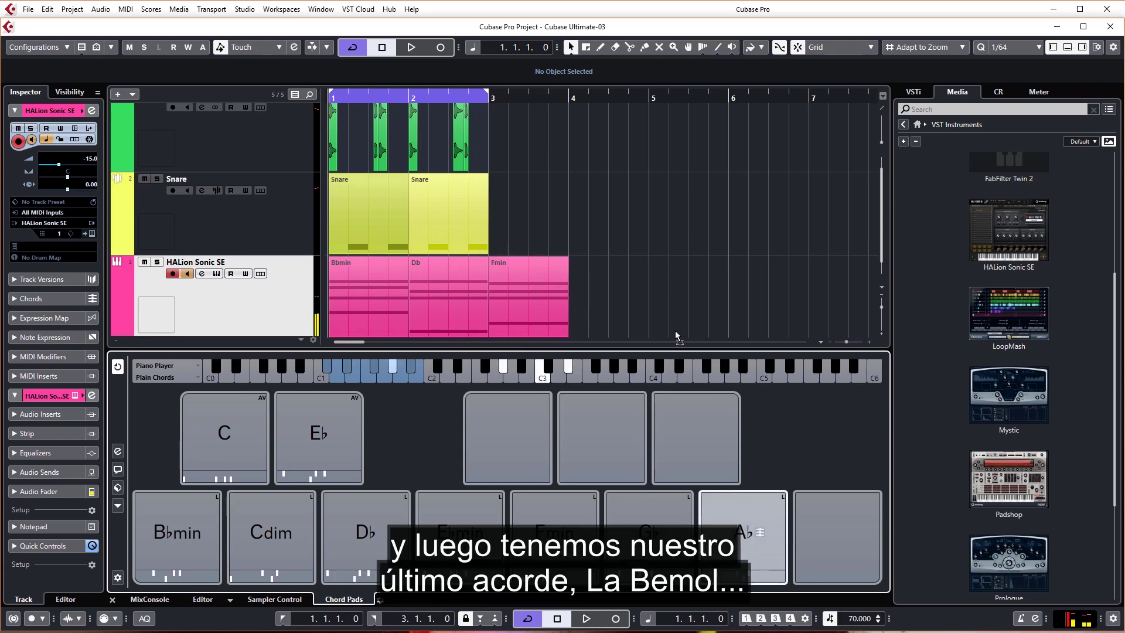
{"action": "left_click_drag", "start_coordinate": [746, 539], "coordinate": [578, 289]}
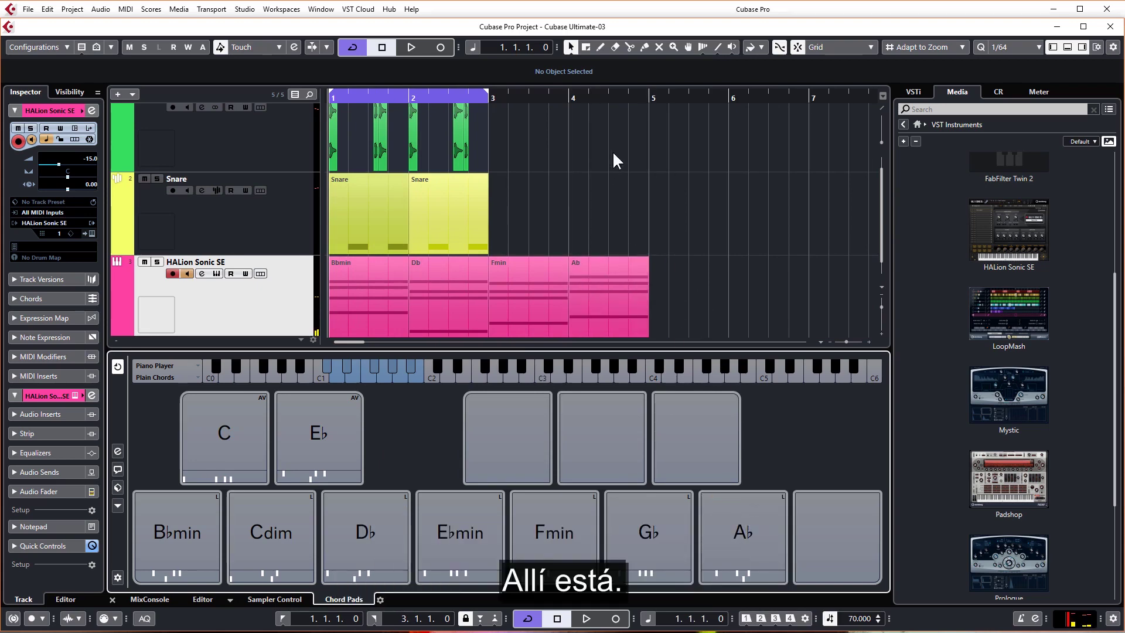
{"action": "scroll", "coordinate": [578, 212], "scroll_direction": "up", "scroll_amount": 1}
{"action": "left_click_drag", "start_coordinate": [545, 239], "coordinate": [330, 135]}
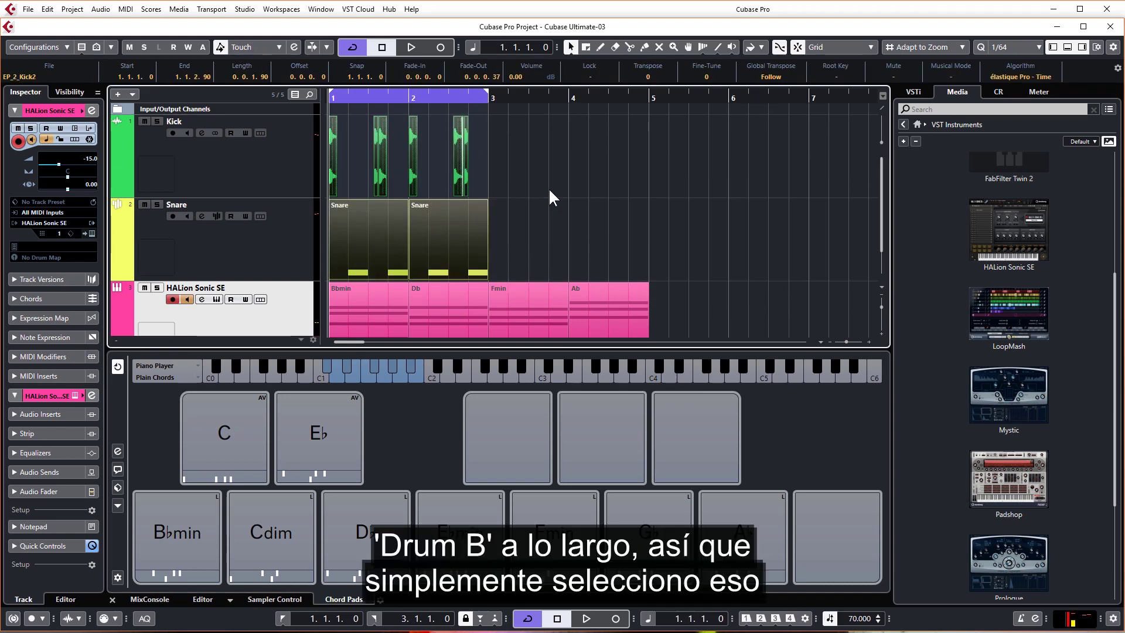
Duplicate the kick and snare parts into bars 3–4 and extend the loop to bar 5.
{"action": "key", "text": "ctrl+d"}
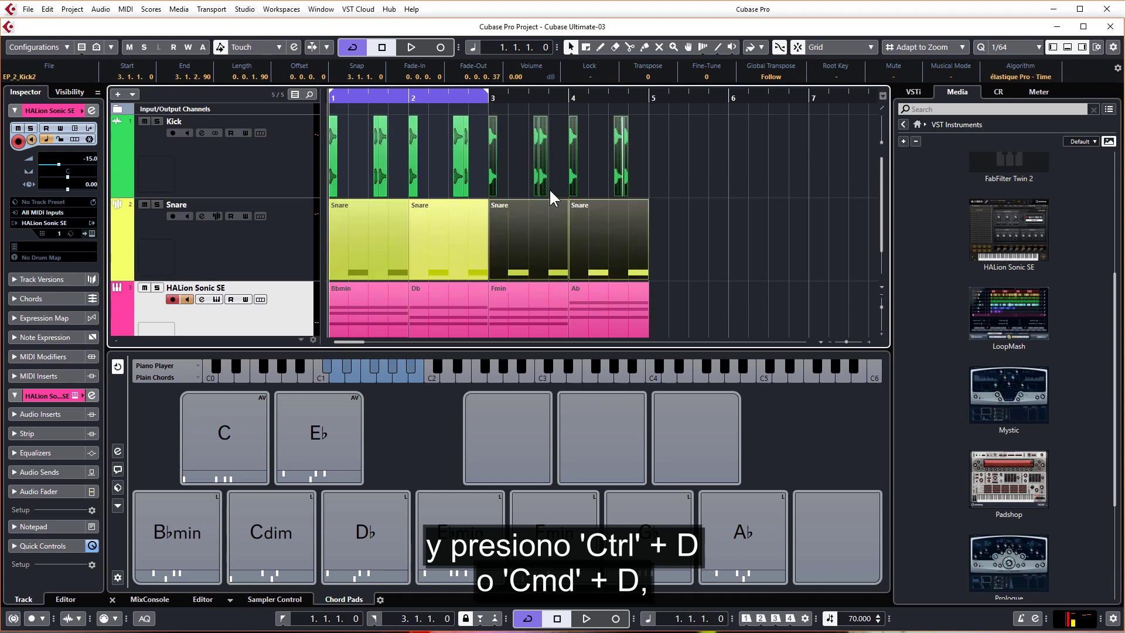
{"action": "left_click", "coordinate": [554, 111]}
{"action": "left_click_drag", "start_coordinate": [493, 97], "coordinate": [648, 103]}
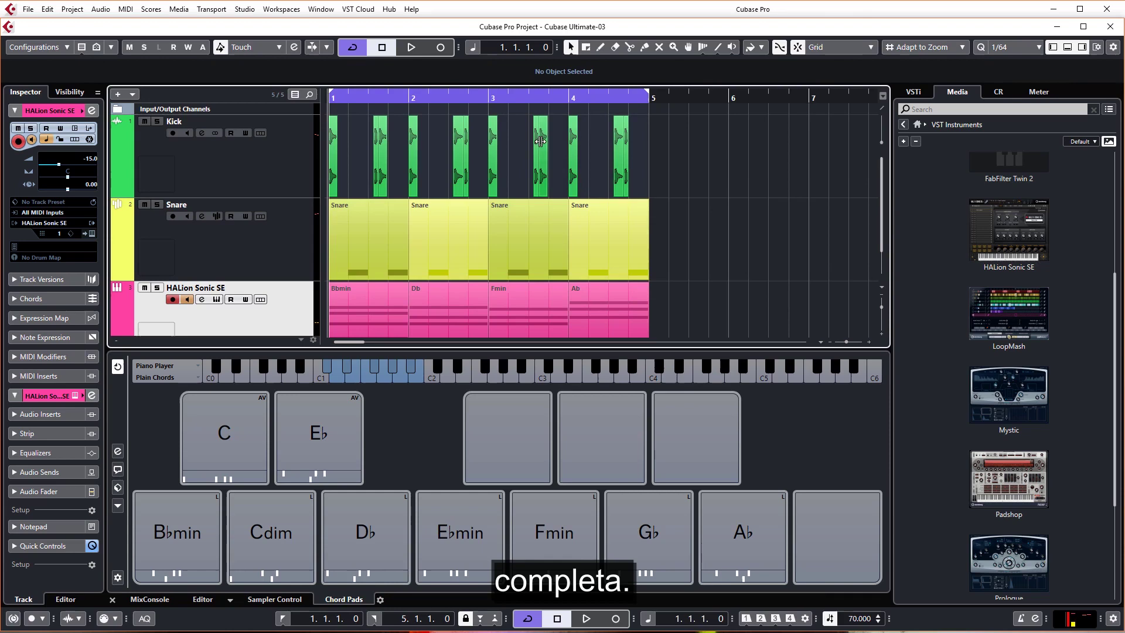
Play the arrangement and lower the HALion track volume to -19.3.
{"action": "key", "text": "space"}
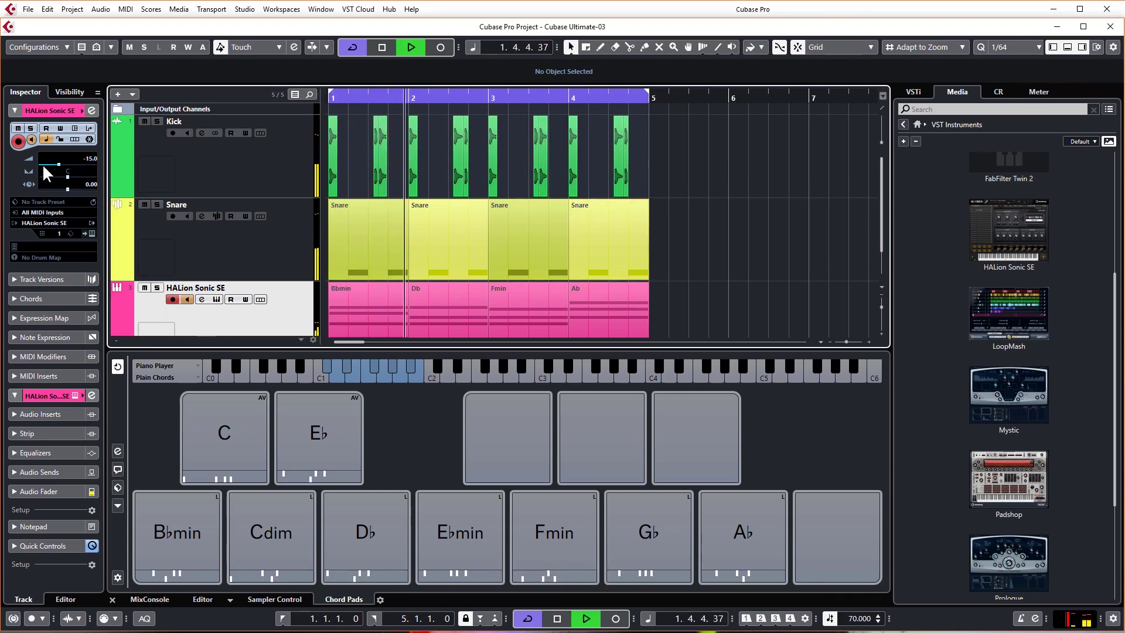
{"action": "left_click_drag", "start_coordinate": [59, 161], "coordinate": [53, 161]}
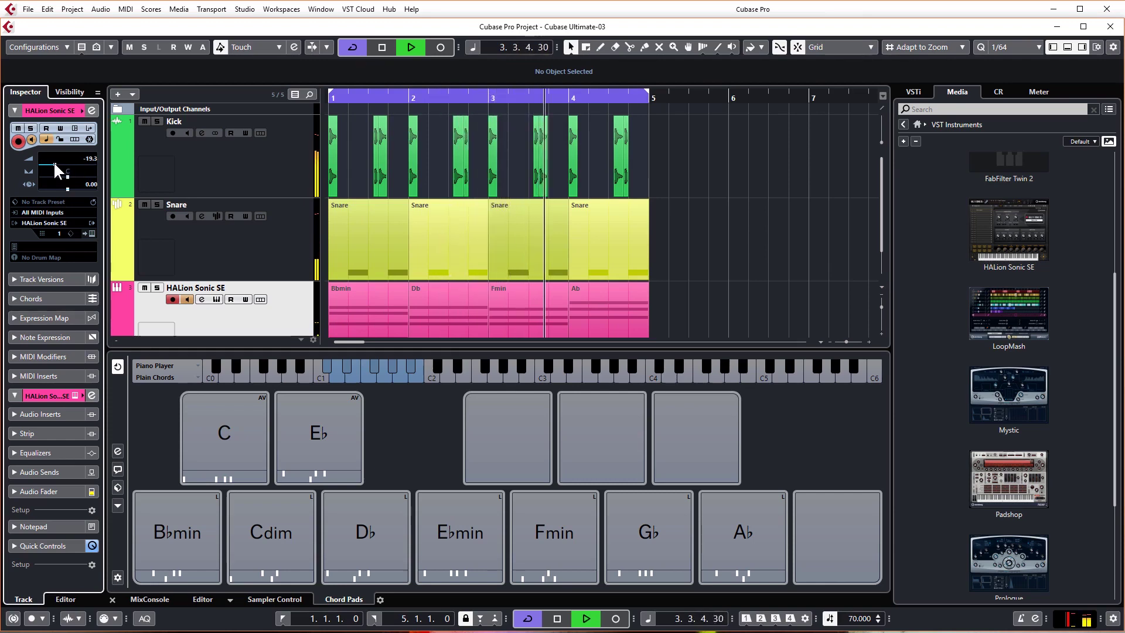
{"action": "left_click_drag", "start_coordinate": [54, 161], "coordinate": [56, 162]}
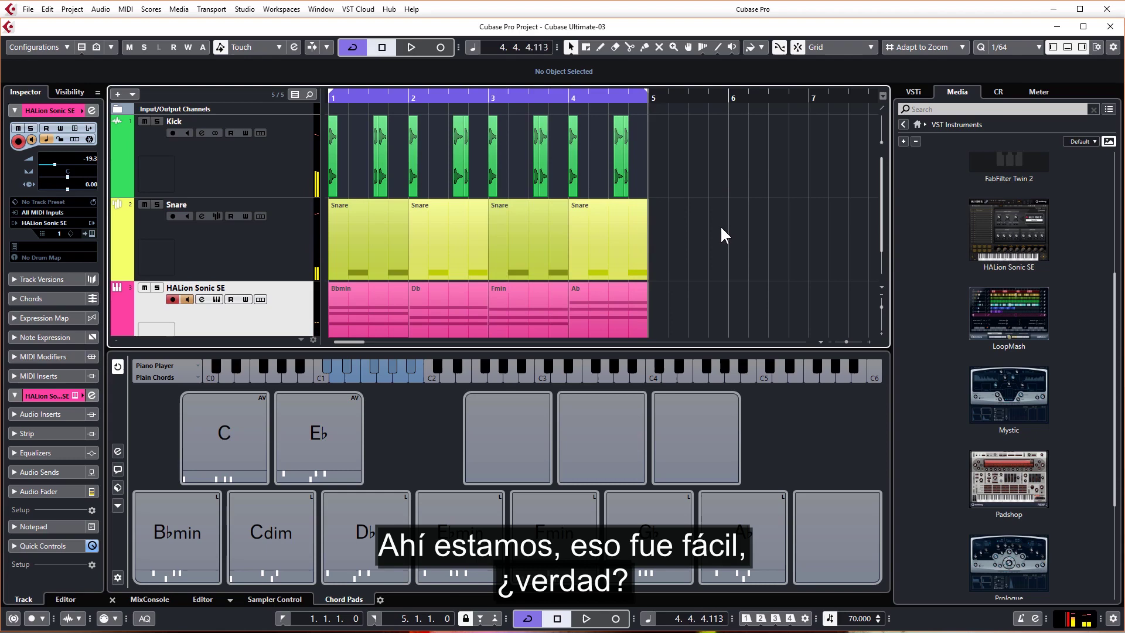
{"action": "scroll", "coordinate": [677, 238], "scroll_direction": "down", "scroll_amount": 2}
Select all four chord parts: Bbmin, Db, Fmin and Ab.
{"action": "left_click", "coordinate": [609, 282]}
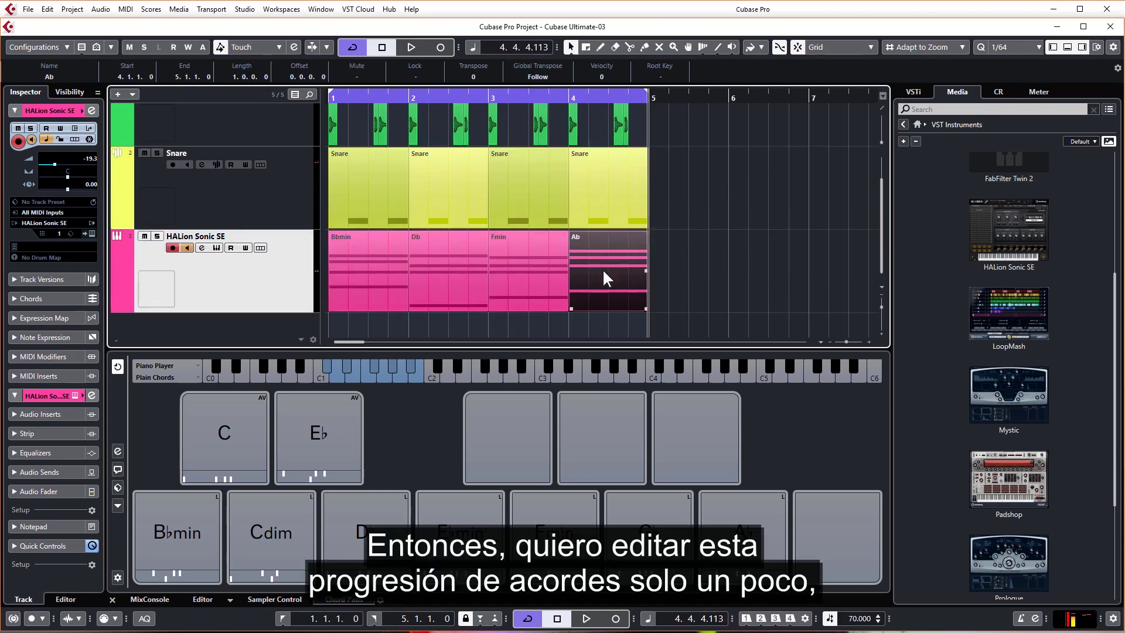
{"action": "left_click", "coordinate": [530, 272]}
{"action": "left_click", "coordinate": [449, 280]}
{"action": "left_click", "coordinate": [362, 276]}
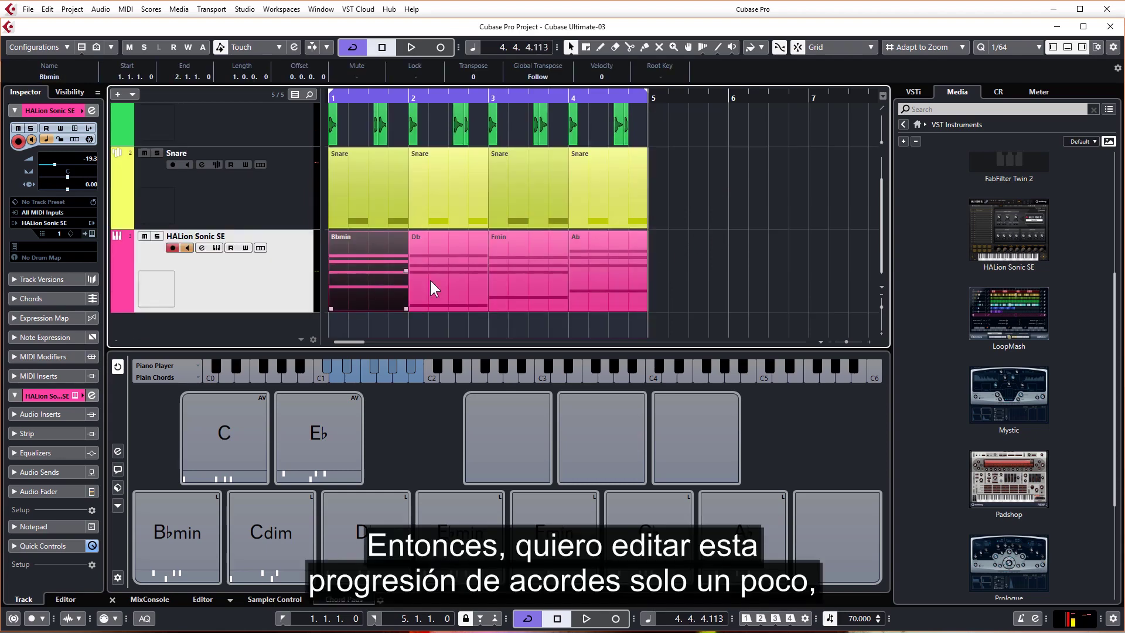
{"action": "left_click", "coordinate": [605, 255]}
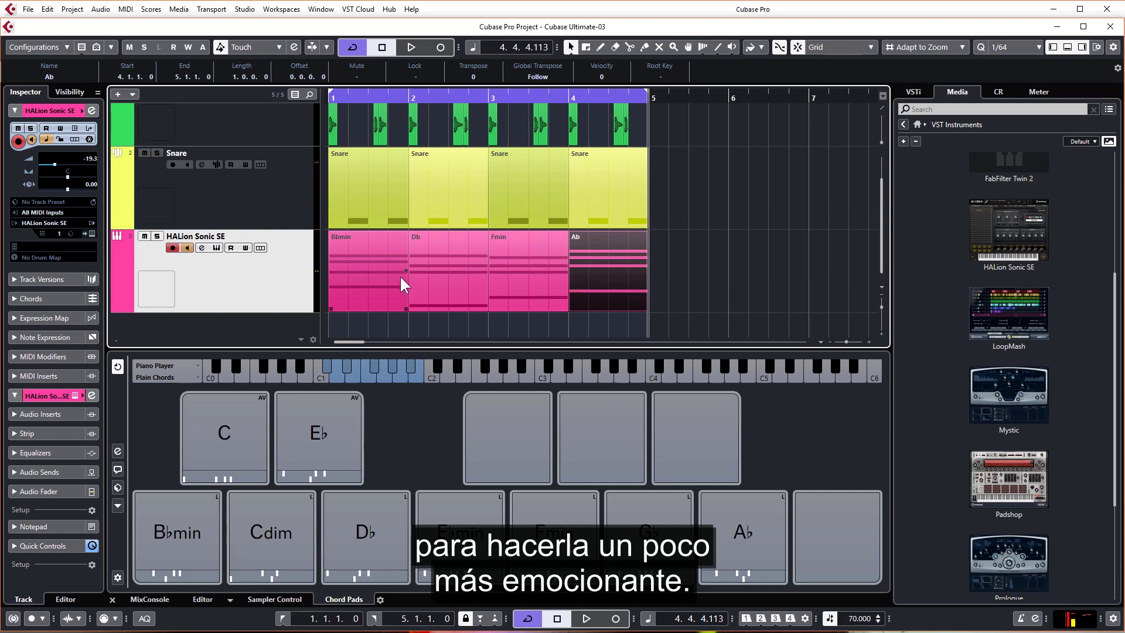
{"action": "left_click", "coordinate": [756, 257]}
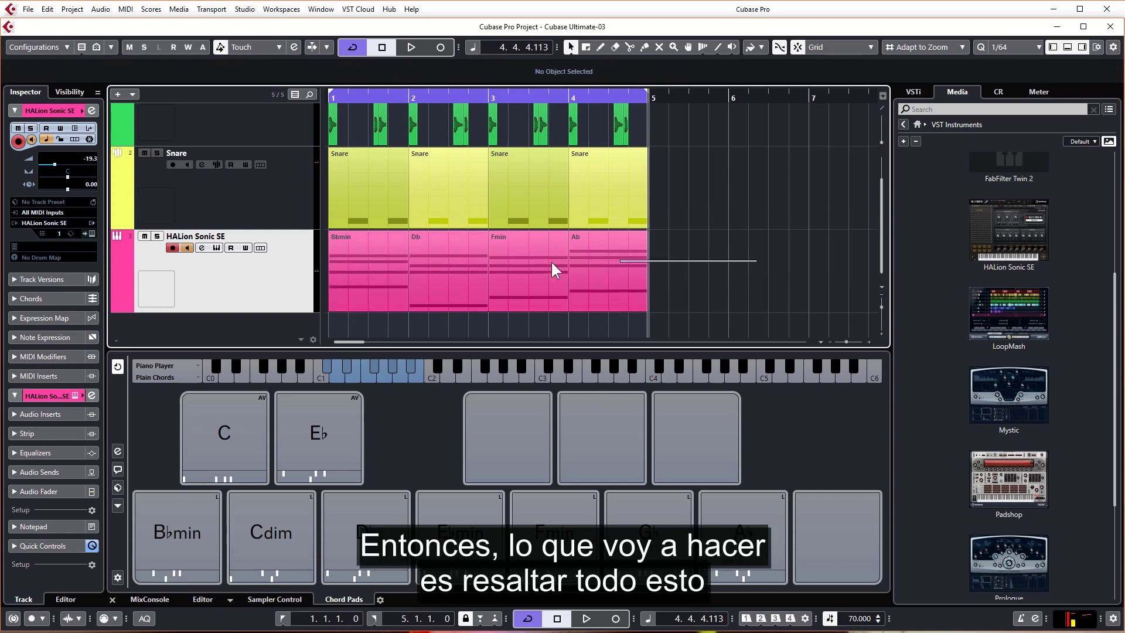
{"action": "left_click", "coordinate": [354, 275]}
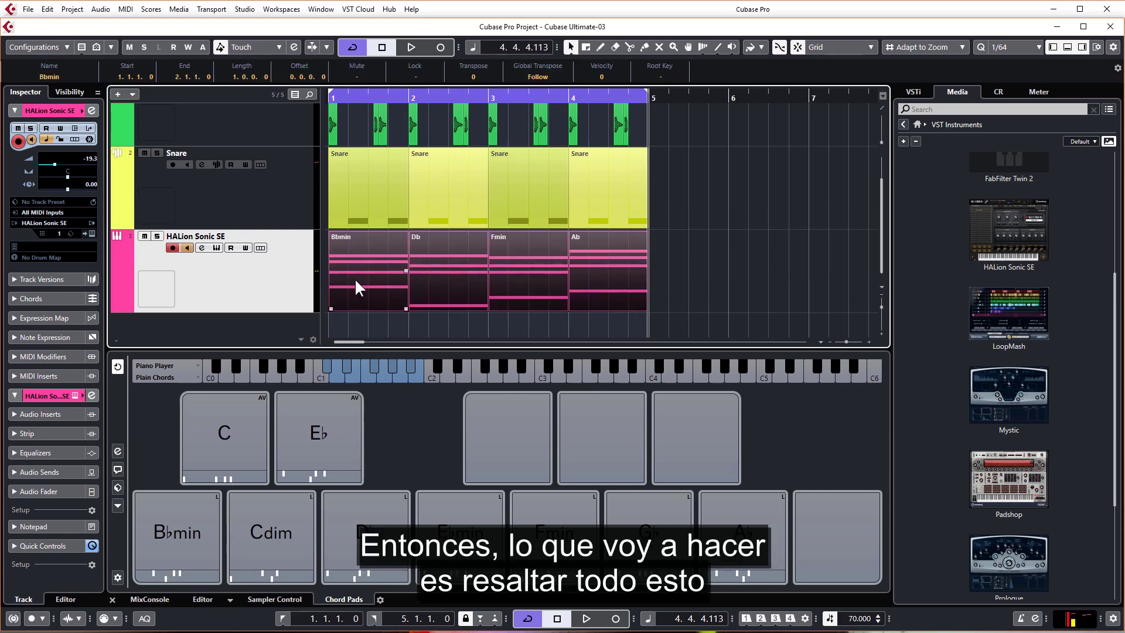
Glue the selected parts into one with the Glue tool, then return to Object Selection.
{"action": "right_click", "coordinate": [506, 249]}
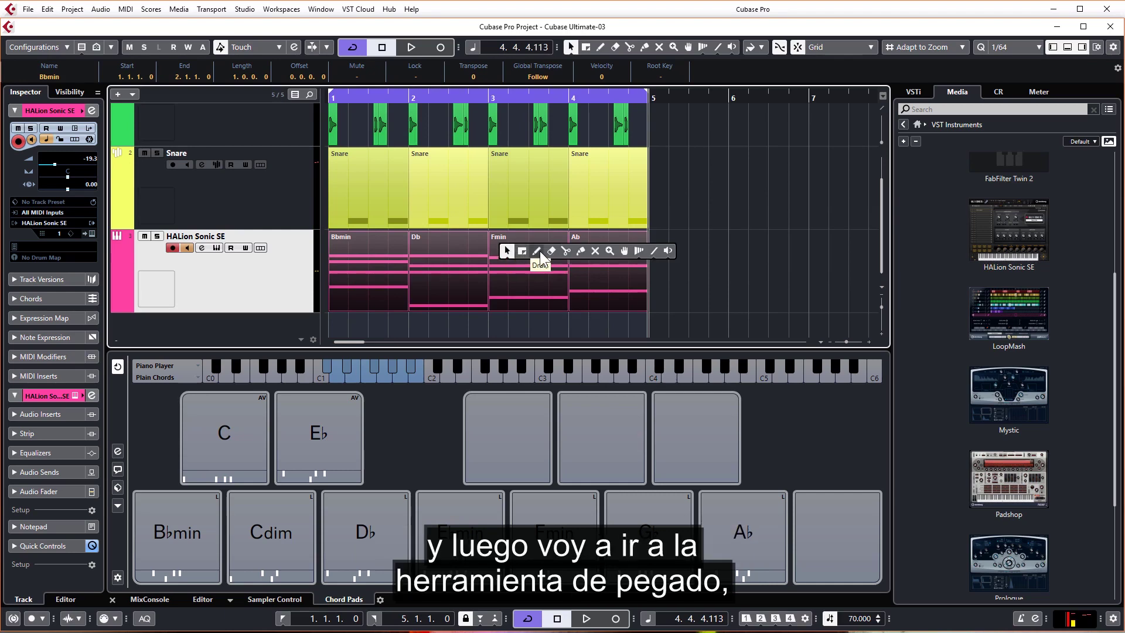
{"action": "left_click", "coordinate": [580, 252]}
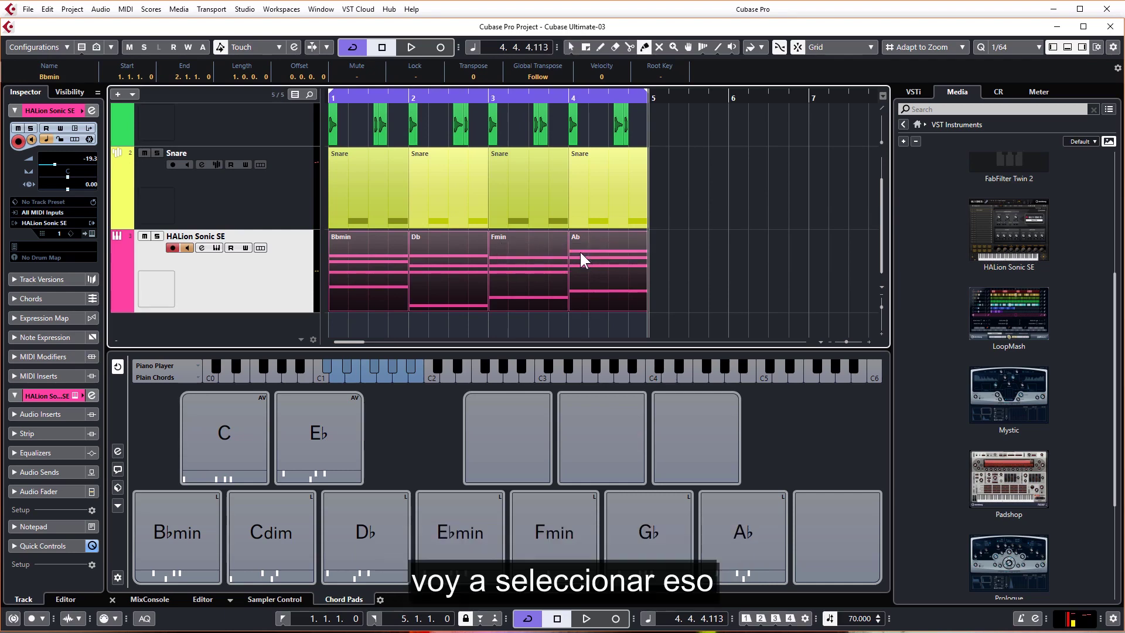
{"action": "left_click", "coordinate": [601, 247]}
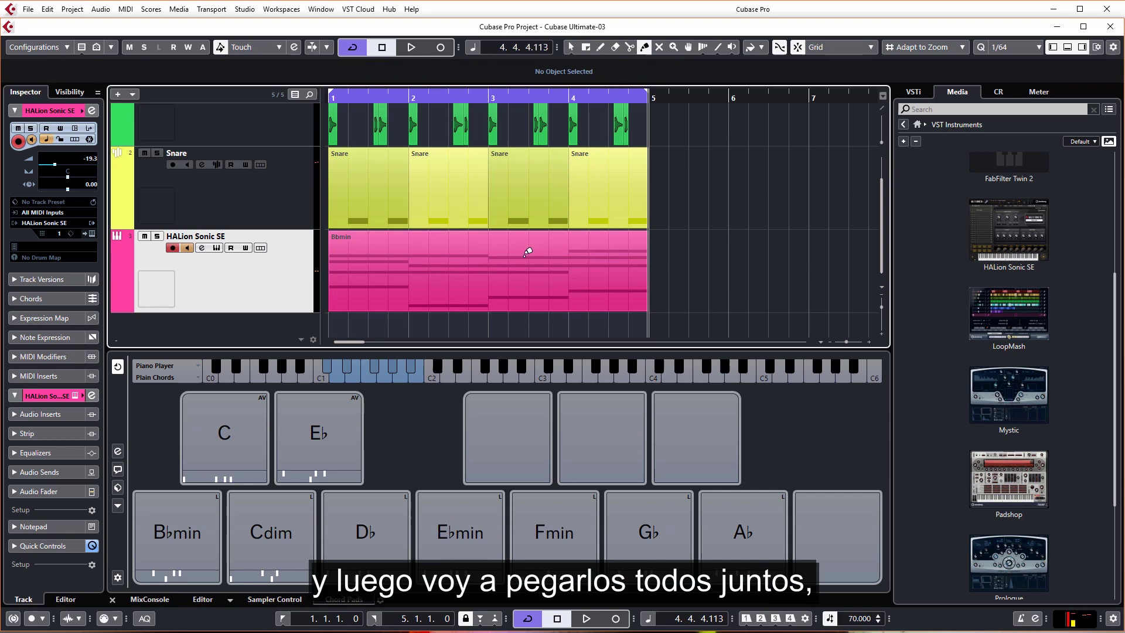
{"action": "right_click", "coordinate": [512, 278]}
{"action": "left_click", "coordinate": [512, 279]}
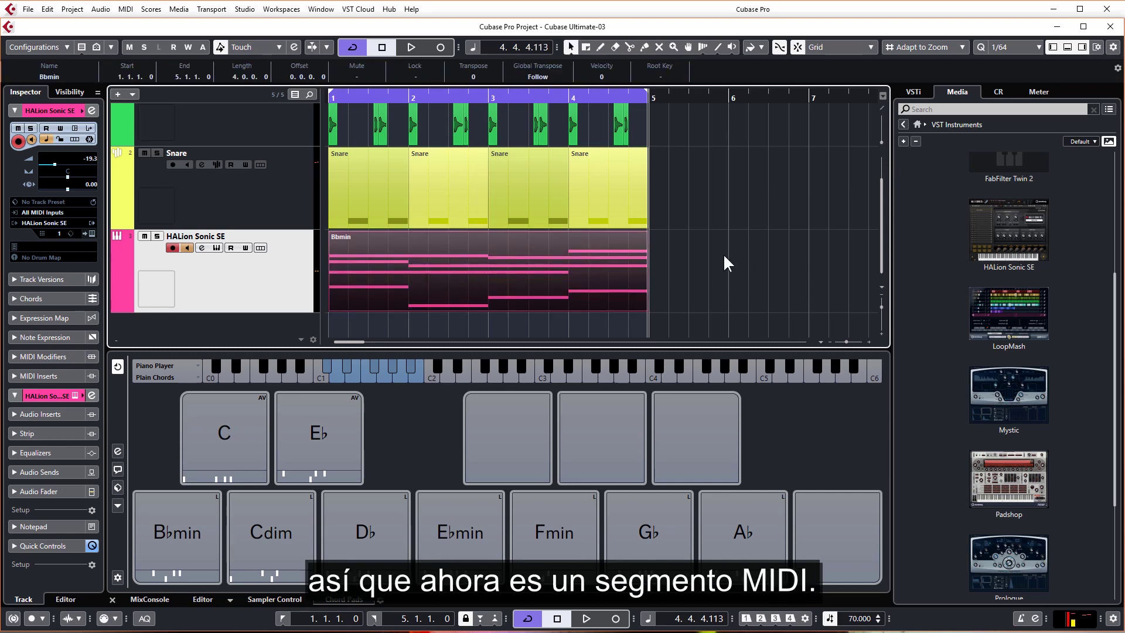
Open the merged part in the lower-zone Key Editor, enlarged and zoomed out to all bars.
{"action": "double_click", "coordinate": [510, 271]}
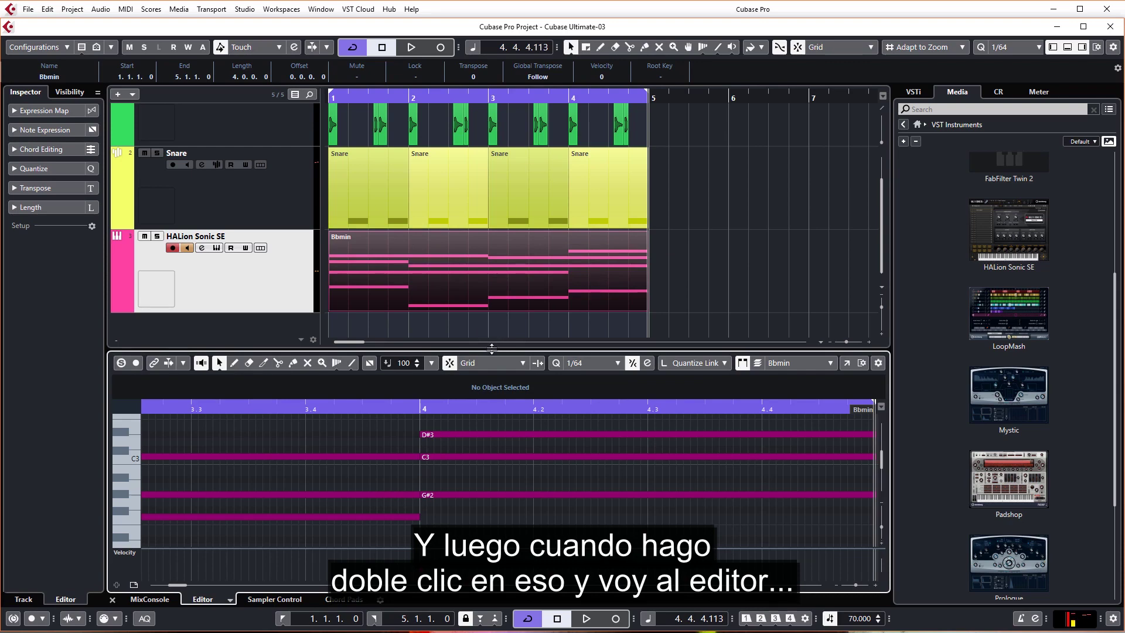
{"action": "left_click_drag", "start_coordinate": [492, 351], "coordinate": [493, 181]}
{"action": "key", "text": "h"}
{"action": "key", "text": "h"}
{"action": "key", "text": "h"}
{"action": "key", "text": "h"}
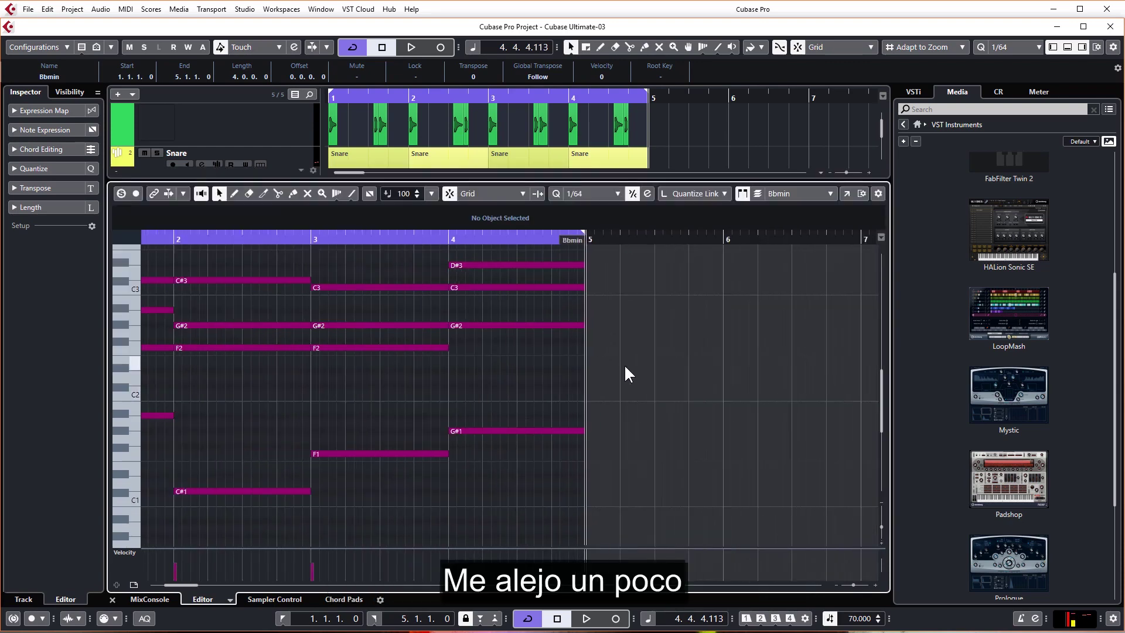
{"action": "key", "text": "h"}
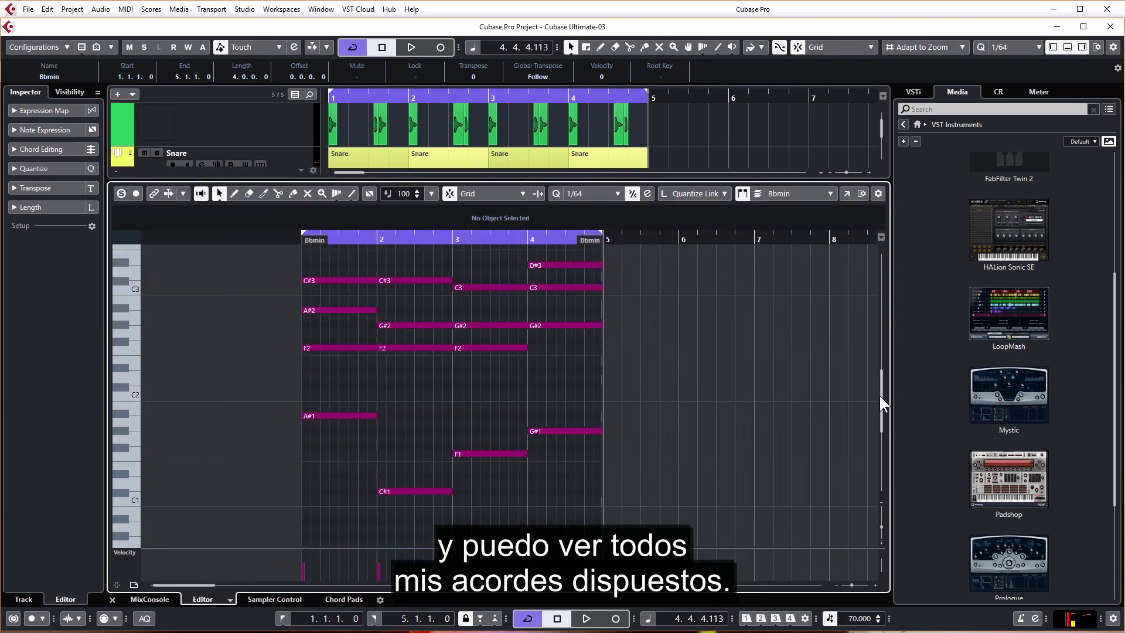
Play the chord progression from the project start, then stop.
{"action": "left_click_drag", "start_coordinate": [881, 397], "coordinate": [882, 390]}
{"action": "key", "text": "KP_Decimal"}
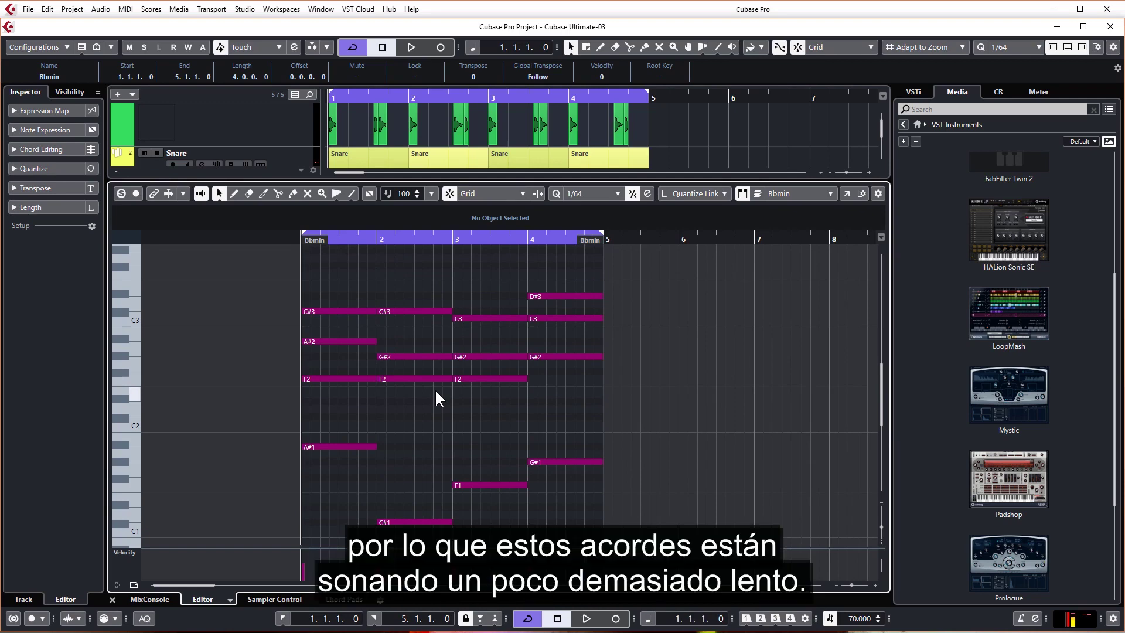
{"action": "key", "text": "space"}
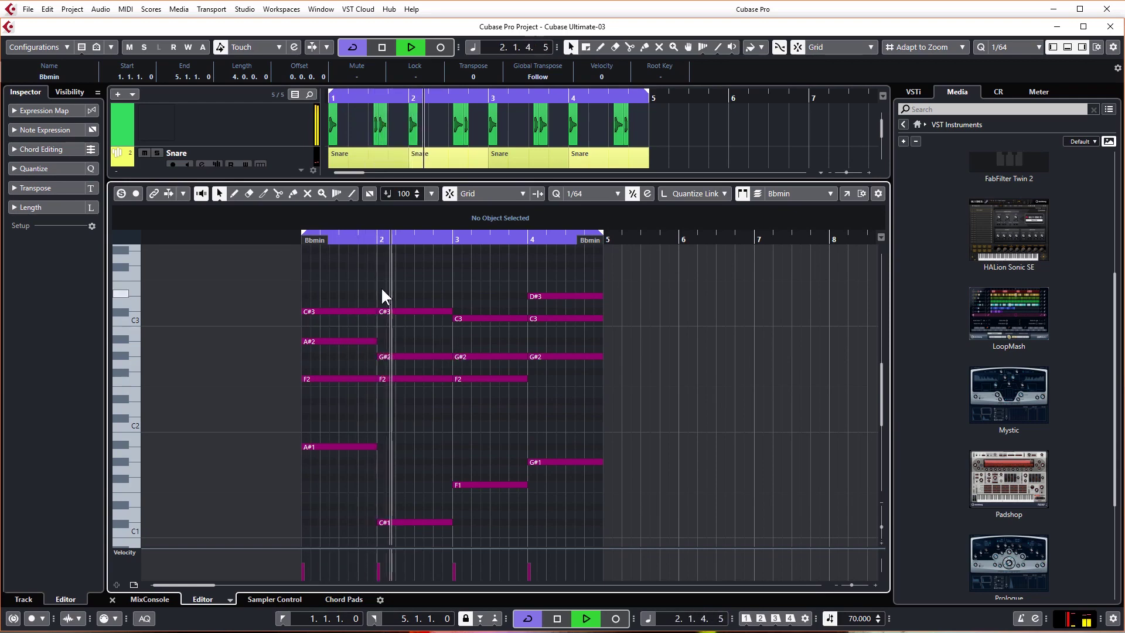
{"action": "key", "text": "space"}
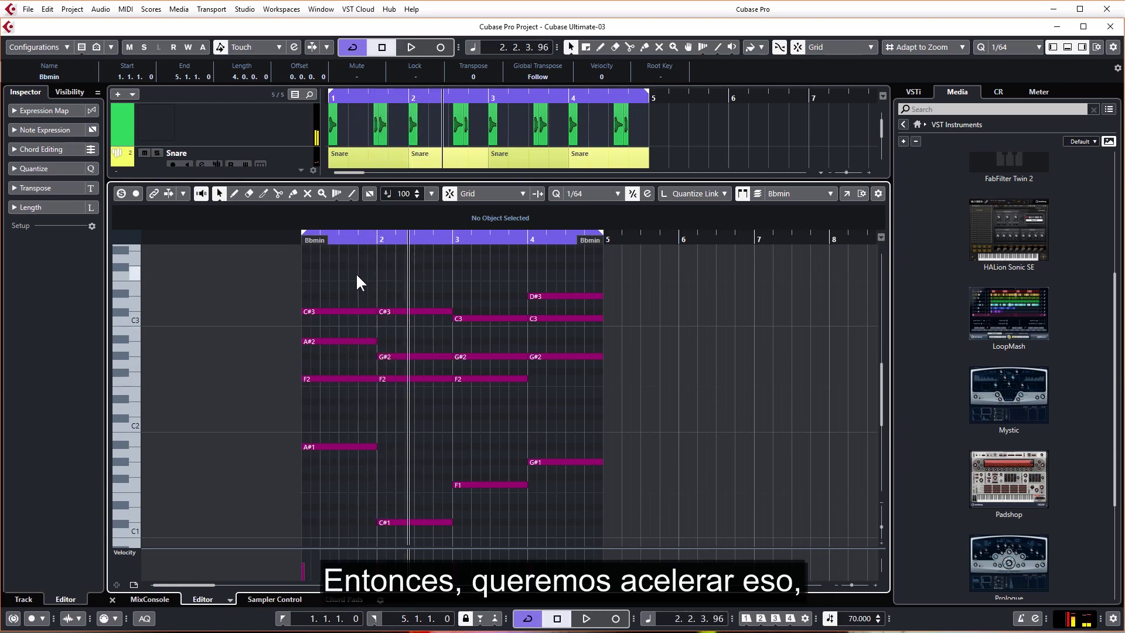
Try shortening the notes and moving the bar 2 chord earlier, then undo.
{"action": "left_click_drag", "start_coordinate": [312, 262], "coordinate": [662, 540]}
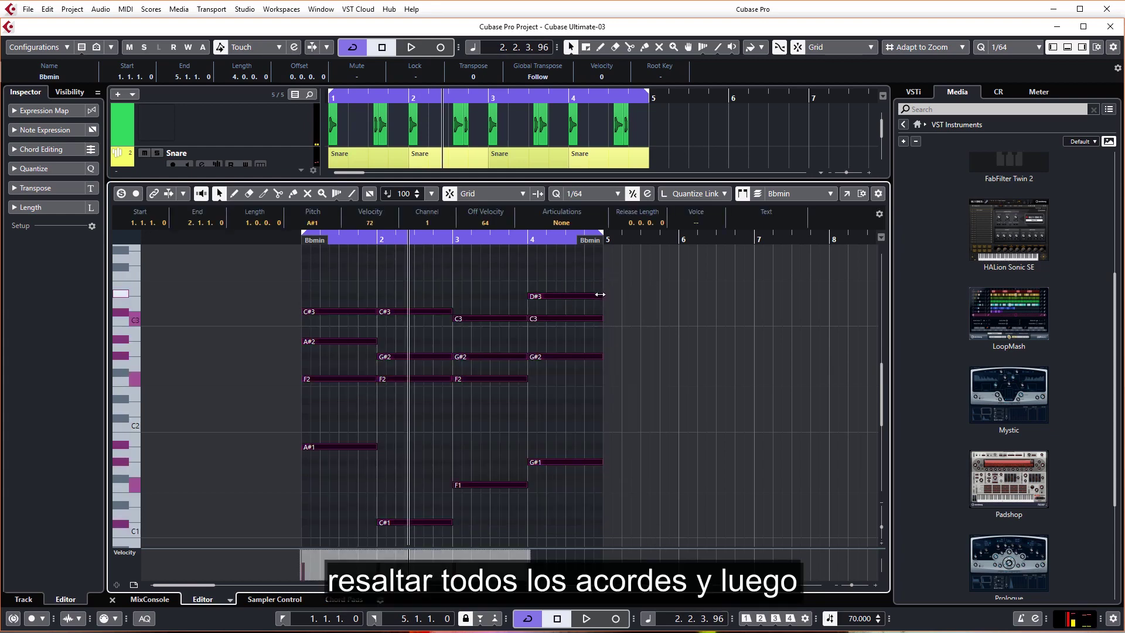
{"action": "left_click_drag", "start_coordinate": [602, 296], "coordinate": [560, 297]}
{"action": "left_click", "coordinate": [464, 337]}
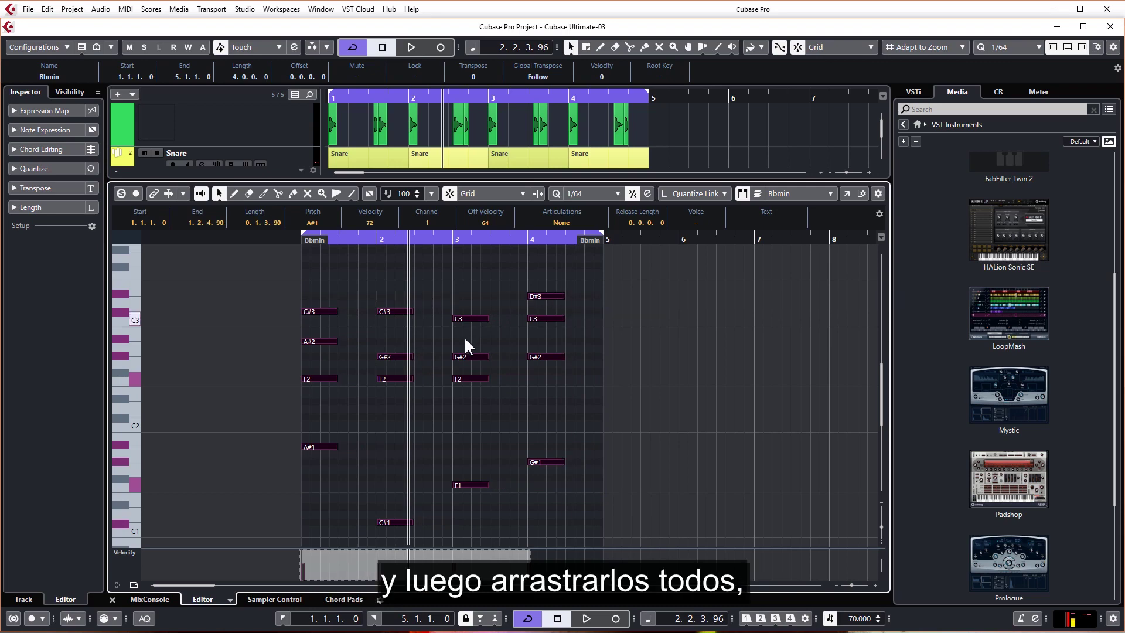
{"action": "left_click_drag", "start_coordinate": [385, 358], "coordinate": [350, 357]}
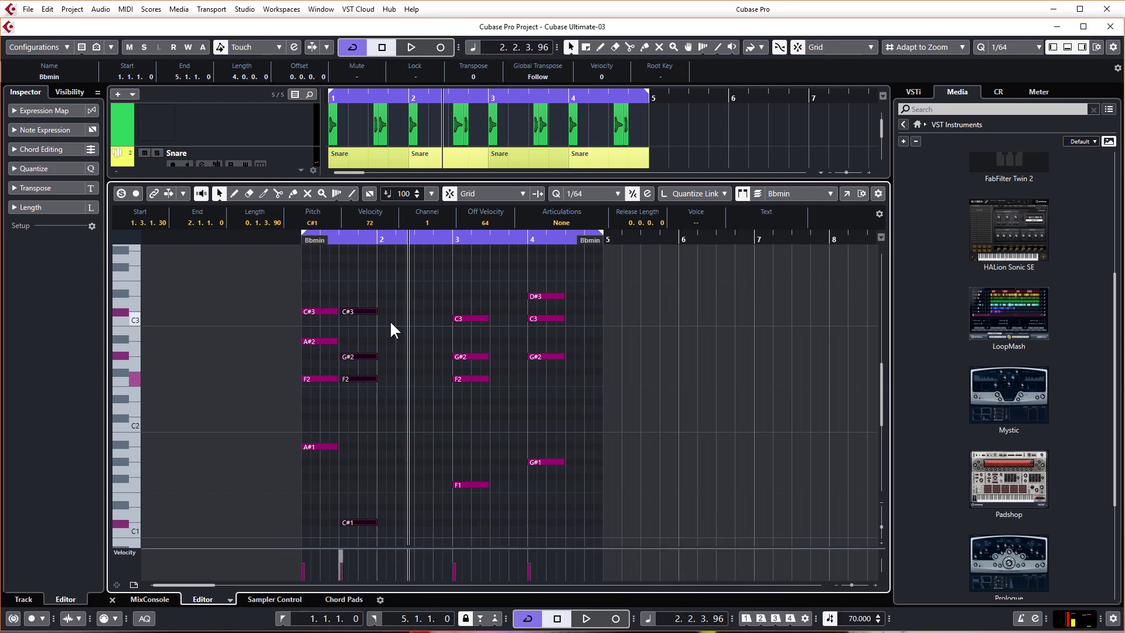
{"action": "key", "text": "ctrl+z"}
{"action": "key", "text": "ctrl+z"}
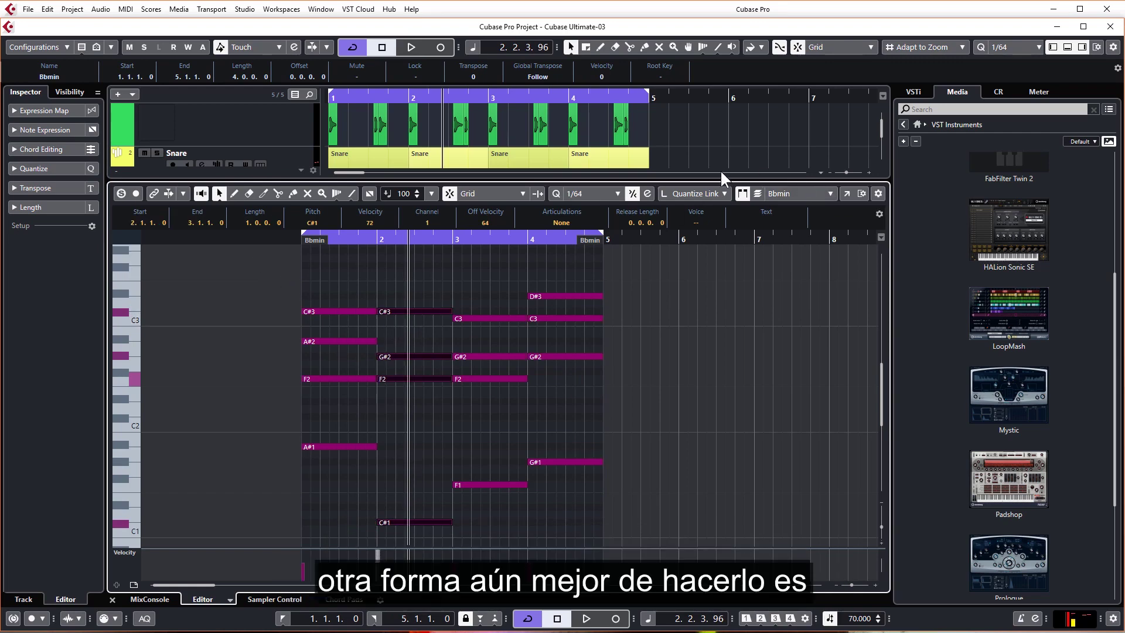
Apply the Logical Preset 'double tempo' to the Bbmin part's chord notes.
{"action": "left_click_drag", "start_coordinate": [716, 173], "coordinate": [728, 256]}
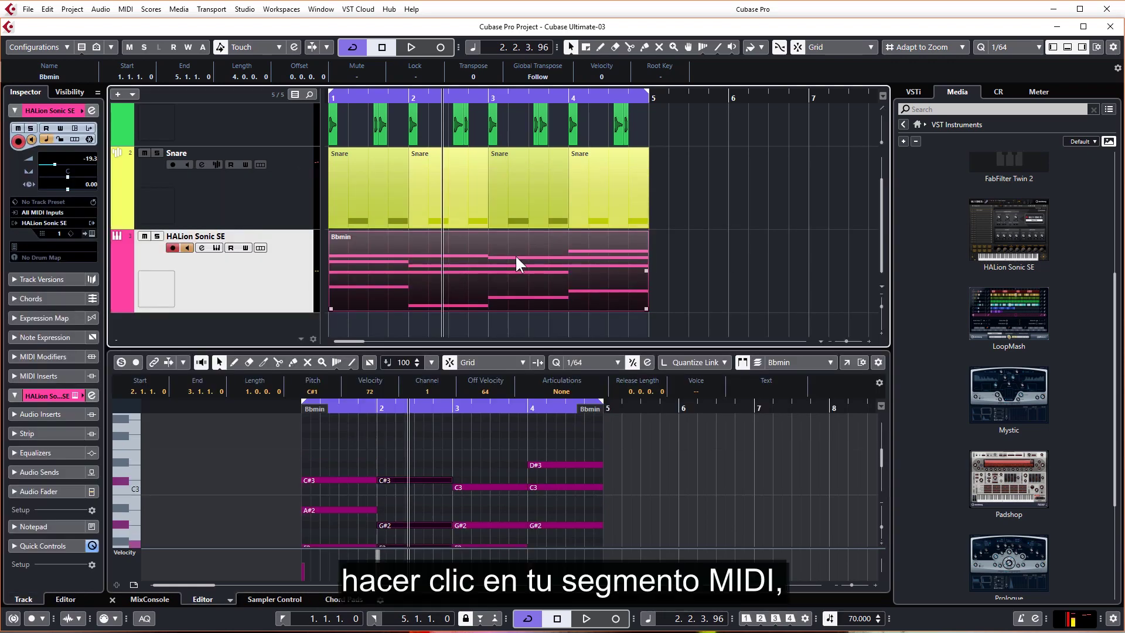
{"action": "right_click", "coordinate": [439, 263]}
{"action": "key", "text": "Escape"}
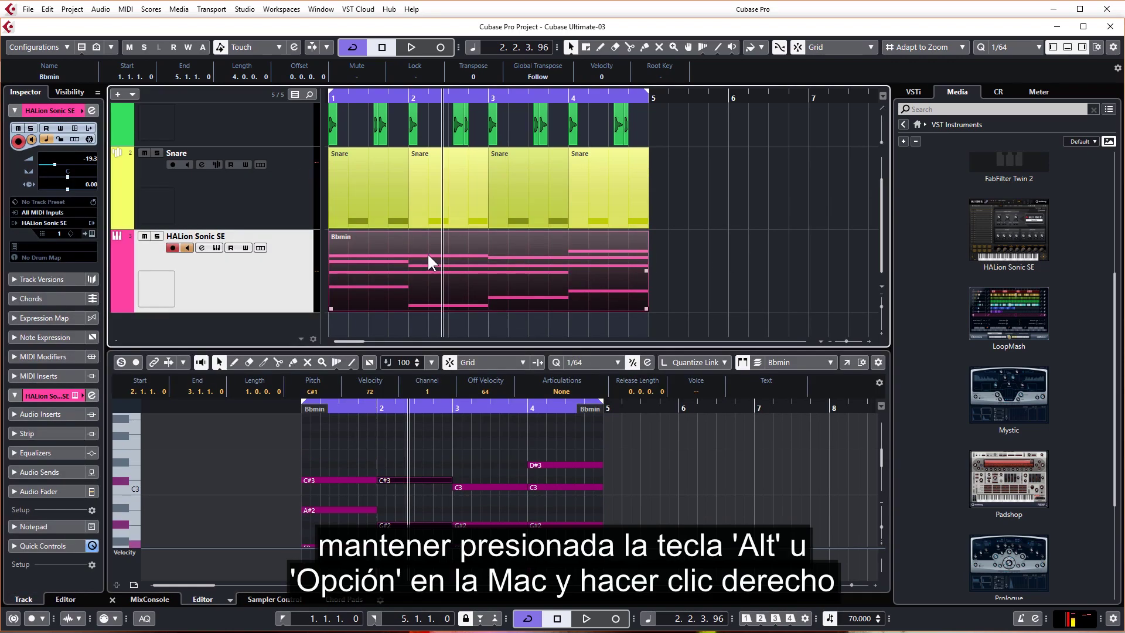
{"action": "right_click", "coordinate": [410, 254], "text": "alt"}
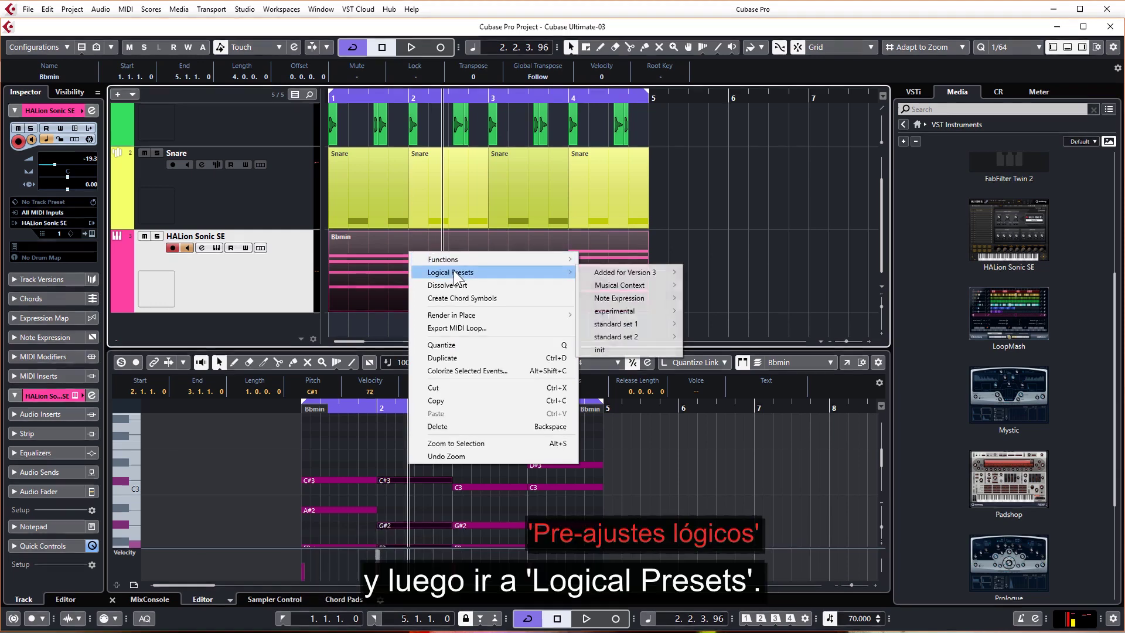
{"action": "mouse_move", "coordinate": [450, 272]}
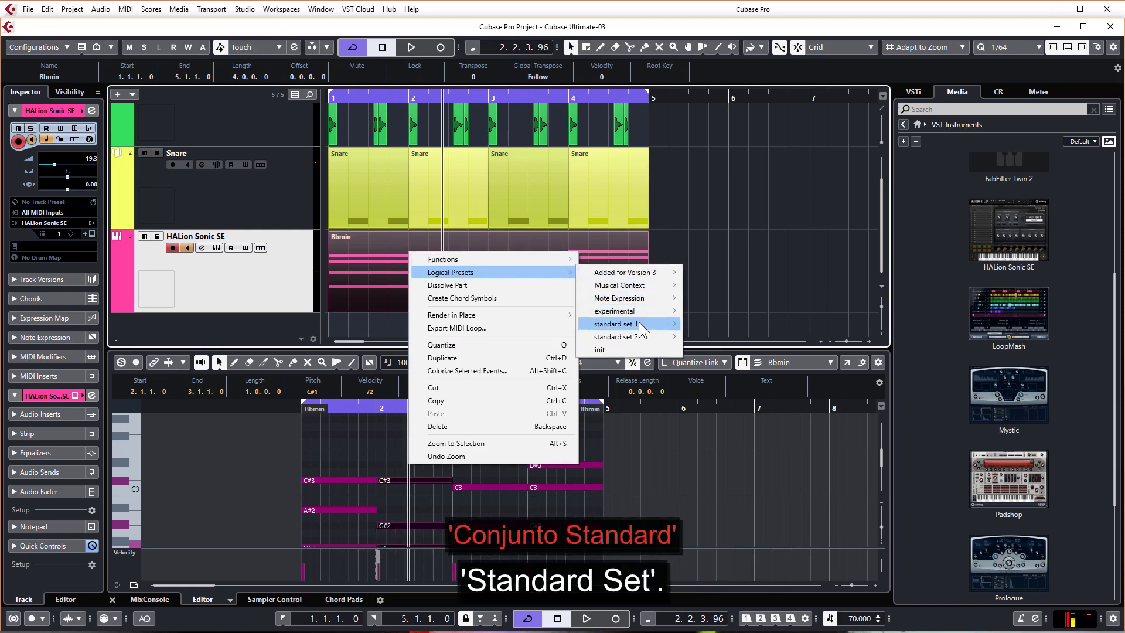
{"action": "mouse_move", "coordinate": [616, 324]}
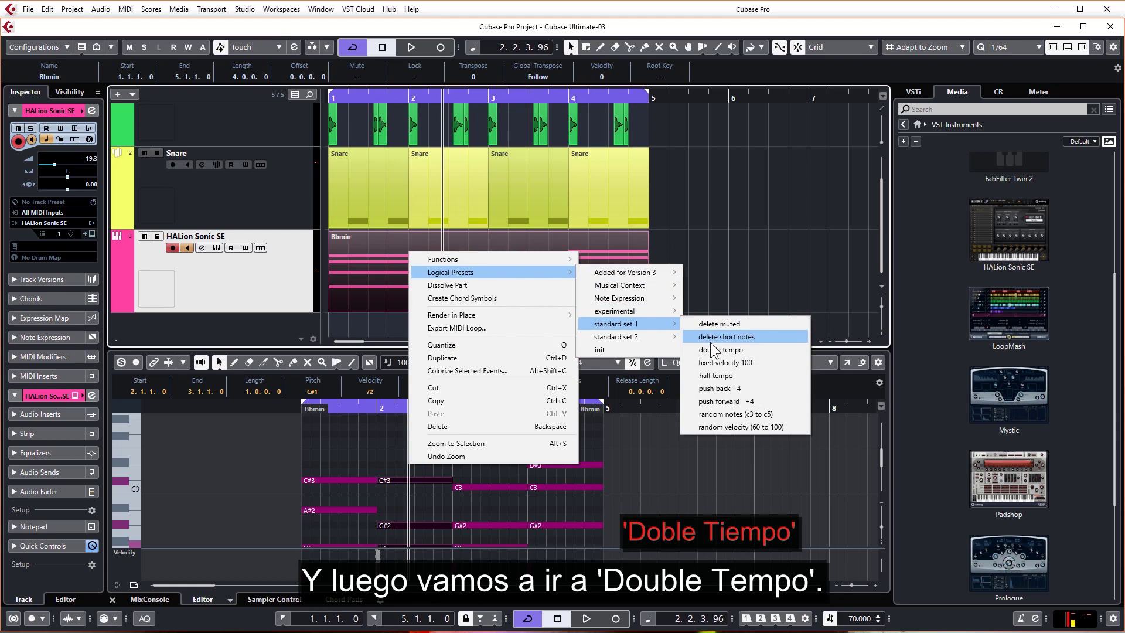
{"action": "left_click", "coordinate": [715, 349]}
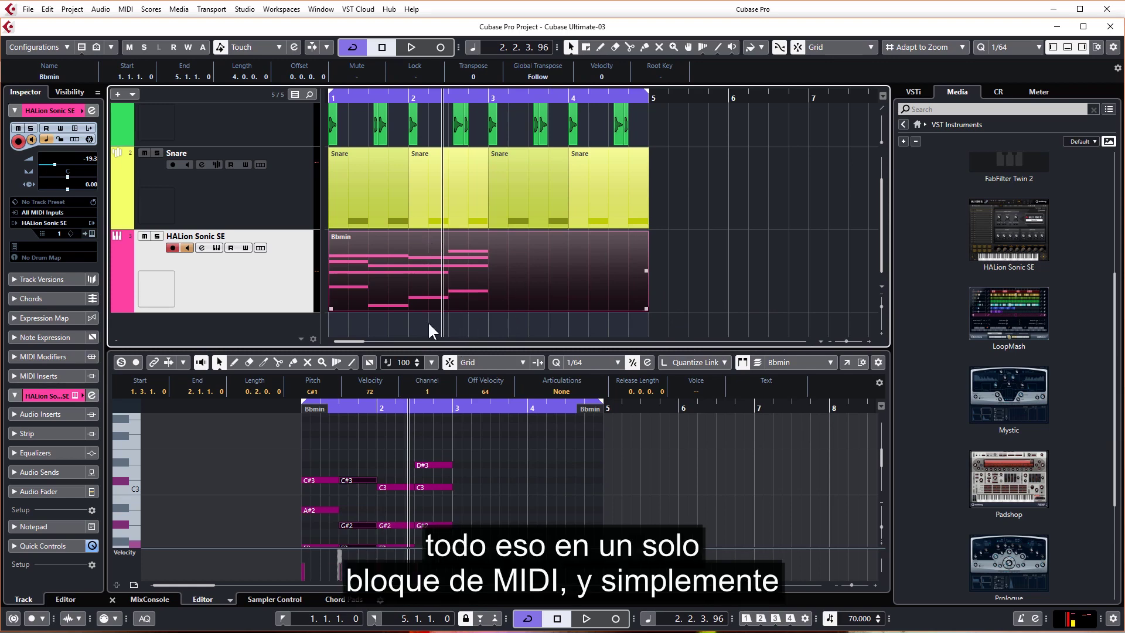
Trim the Bbmin part to end at bar 3, duplicate it, and play from the start.
{"action": "left_click_drag", "start_coordinate": [648, 310], "coordinate": [488, 298]}
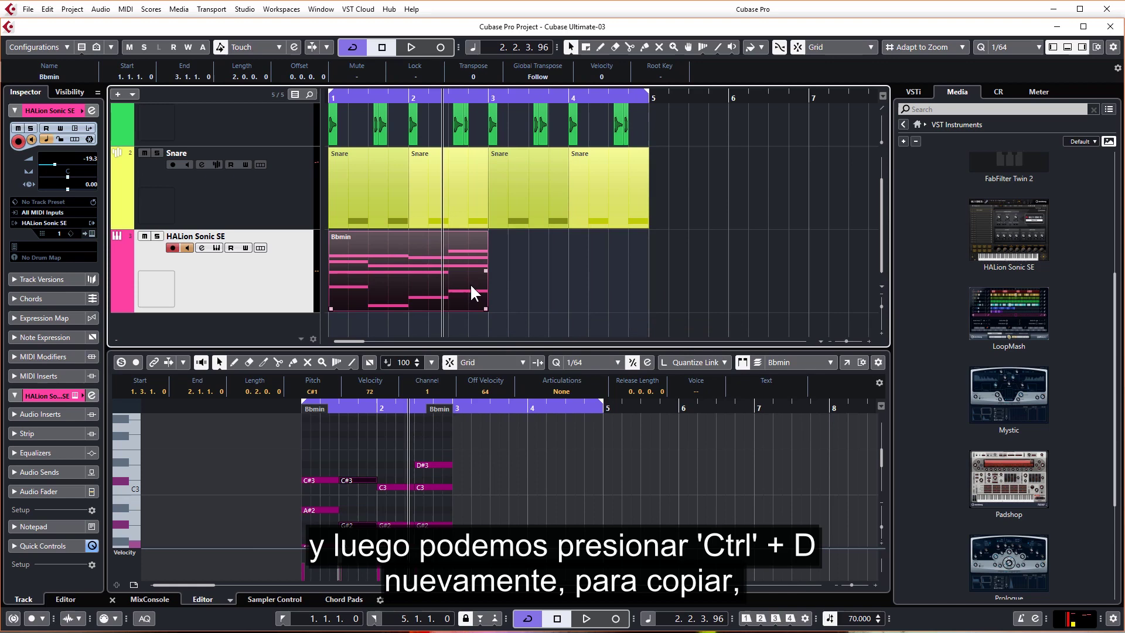
{"action": "key", "text": "ctrl+d"}
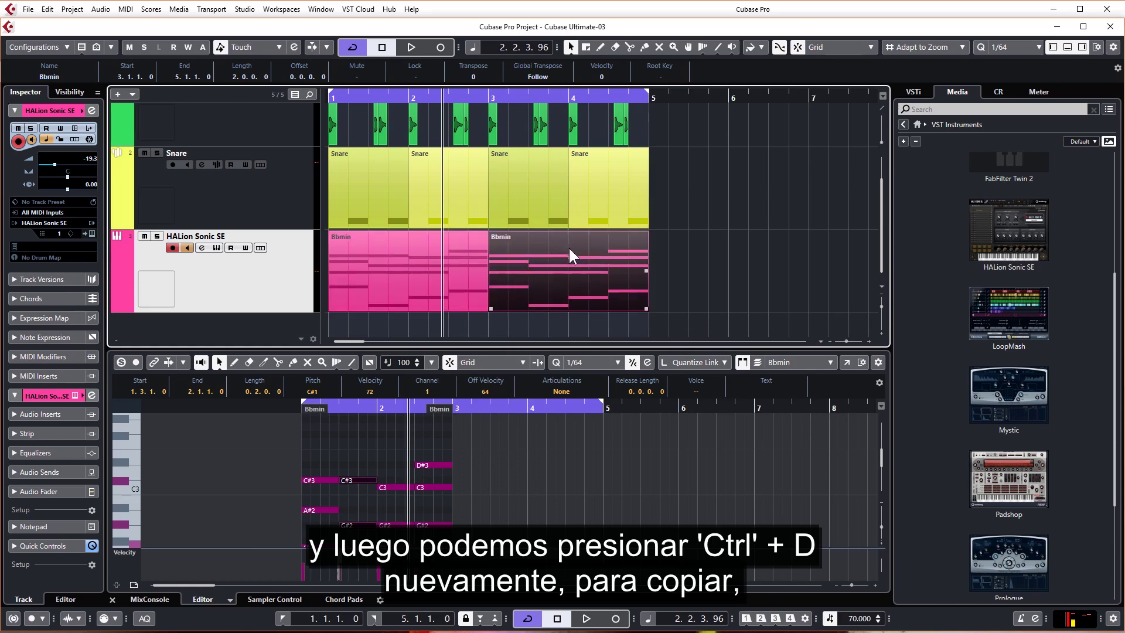
{"action": "left_click", "coordinate": [329, 96]}
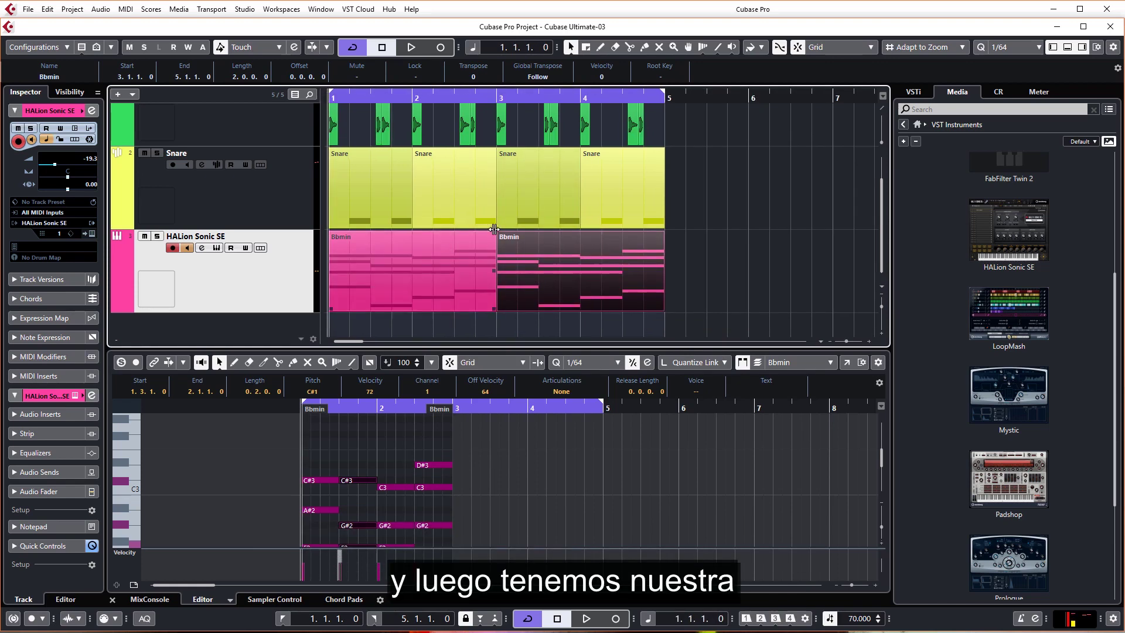
{"action": "left_click", "coordinate": [414, 272]}
{"action": "key", "text": "space"}
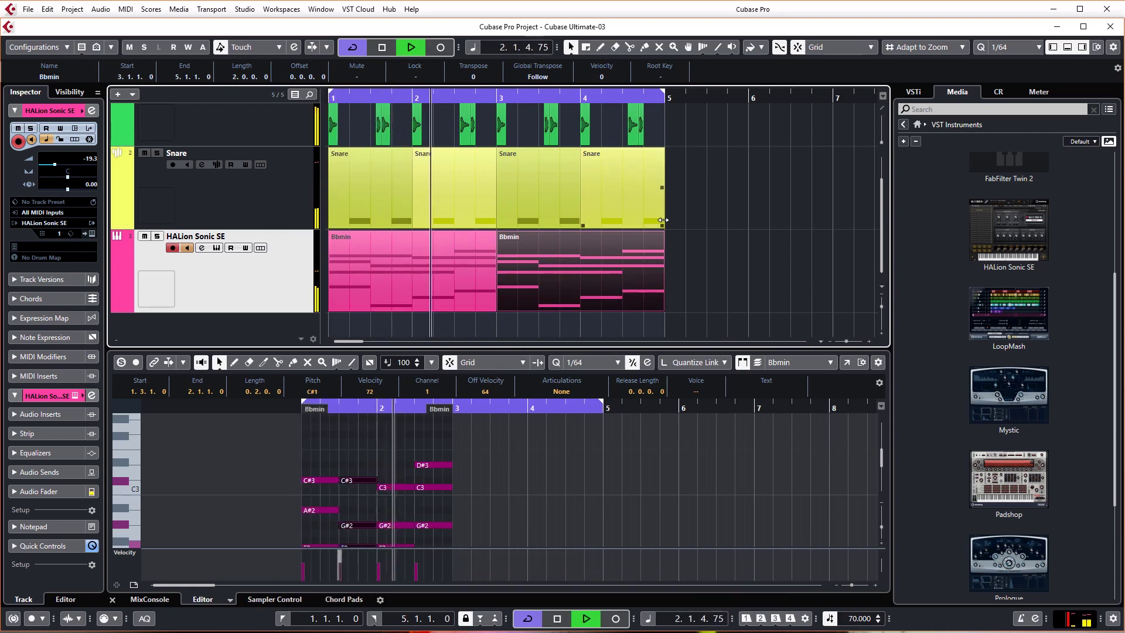
{"action": "left_click", "coordinate": [727, 201]}
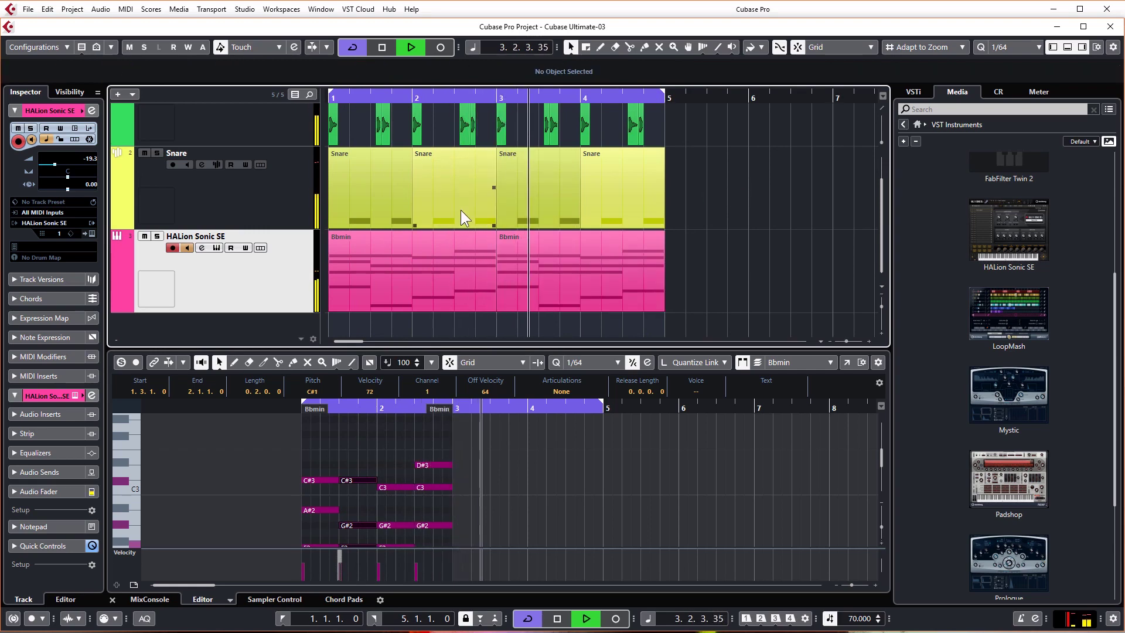
{"action": "key", "text": "space"}
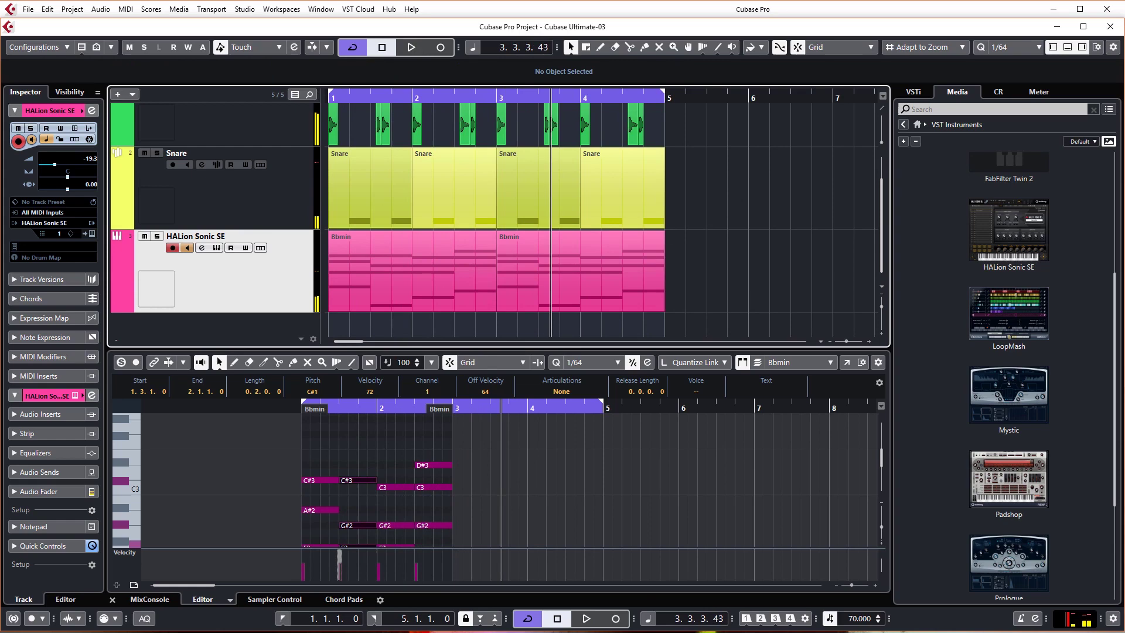
{"action": "left_click", "coordinate": [464, 285]}
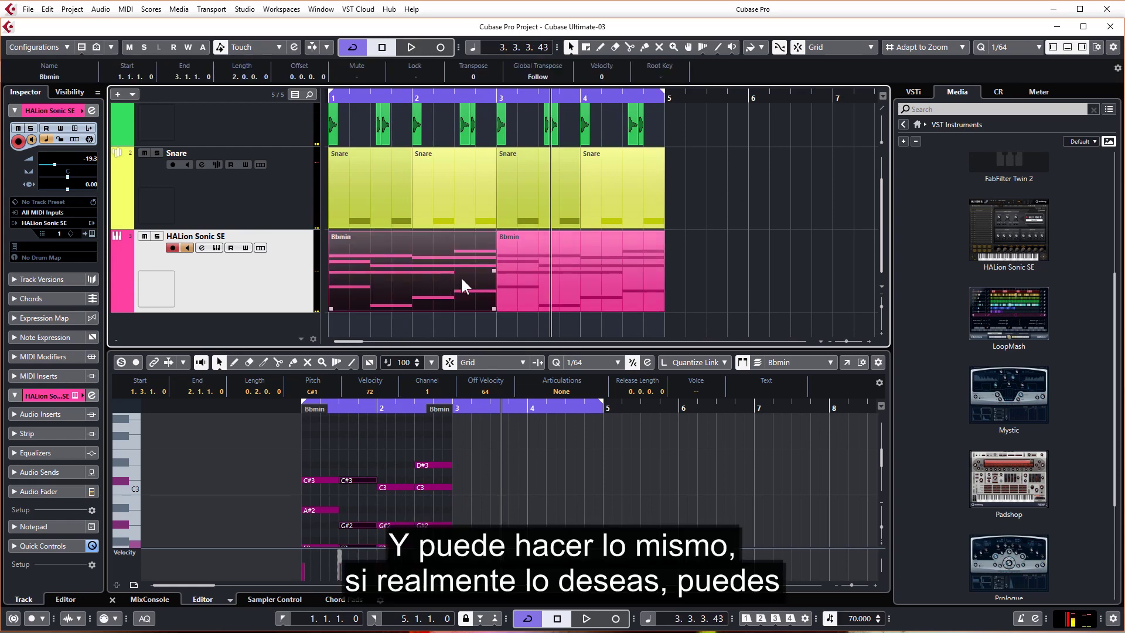
Delete the repeated second Bbmin part, leaving the tempo presets unchanged.
{"action": "right_click", "coordinate": [402, 259]}
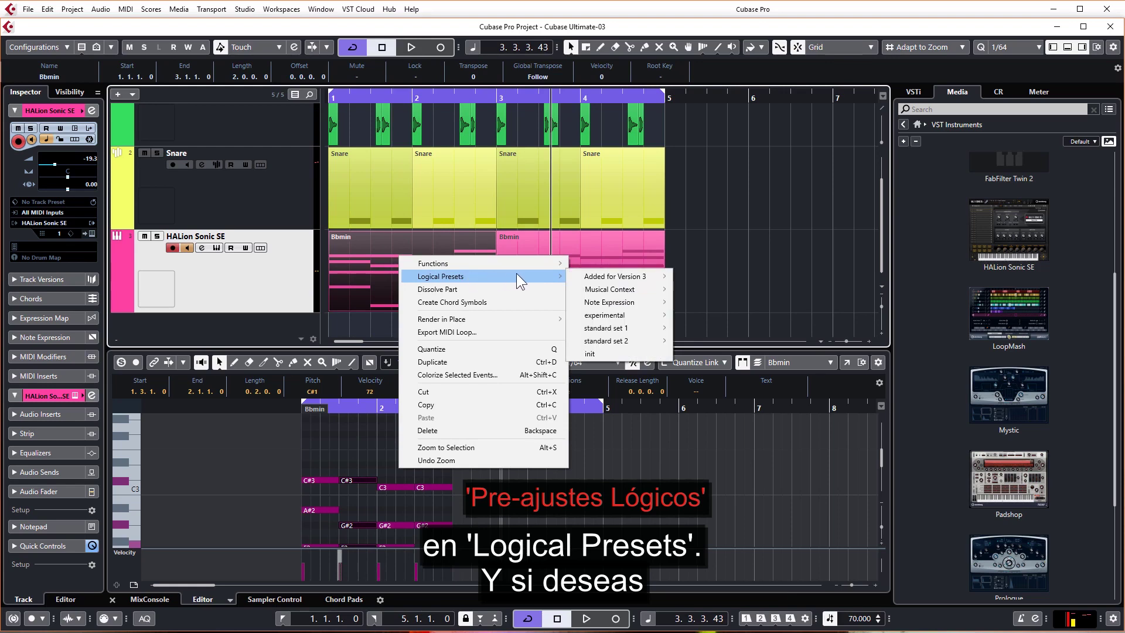
{"action": "mouse_move", "coordinate": [479, 276]}
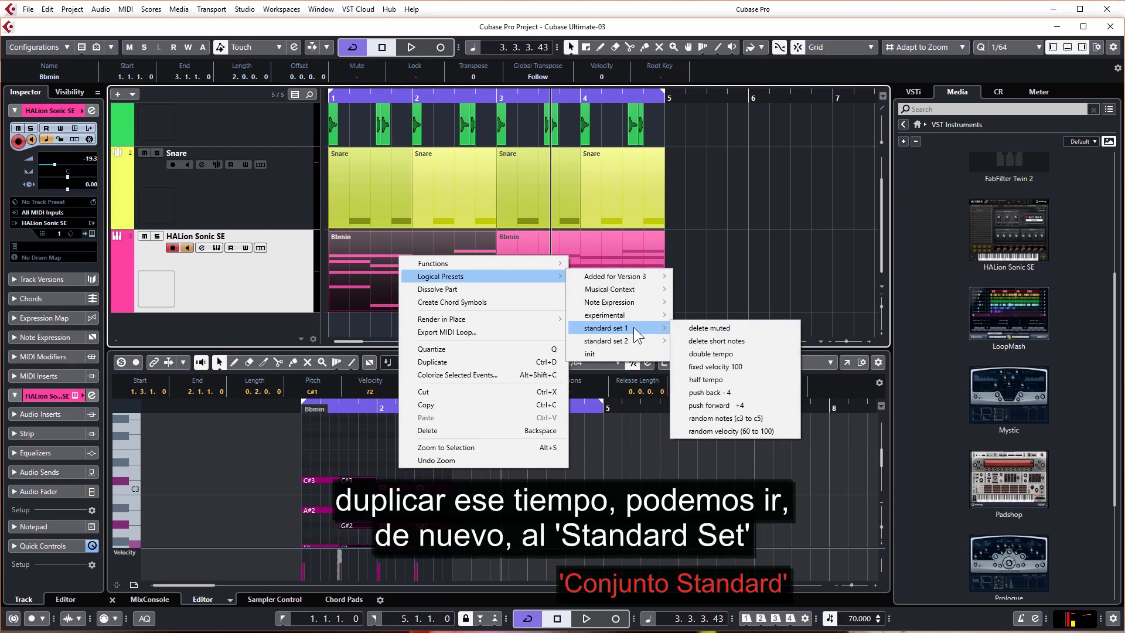
{"action": "mouse_move", "coordinate": [608, 328]}
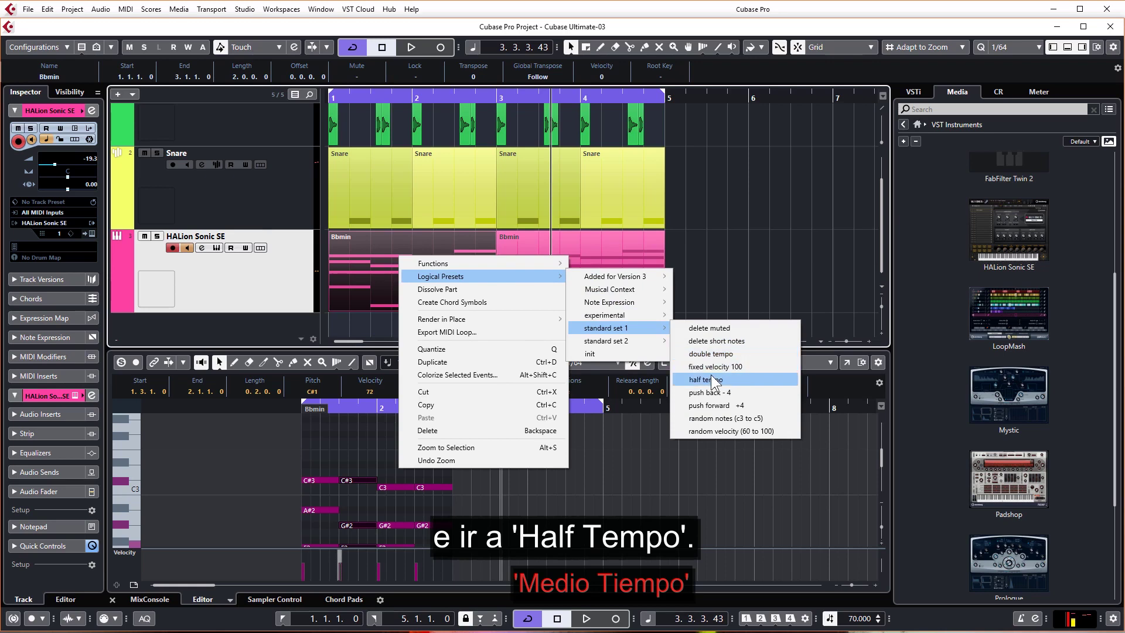
{"action": "left_click", "coordinate": [701, 234]}
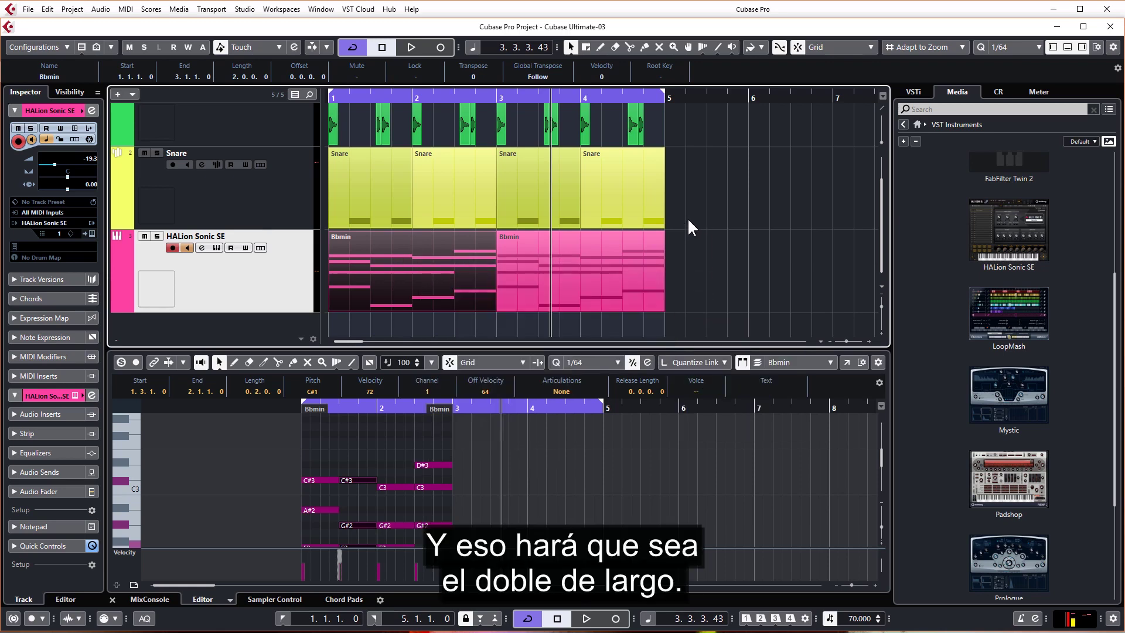
{"action": "left_click", "coordinate": [513, 269]}
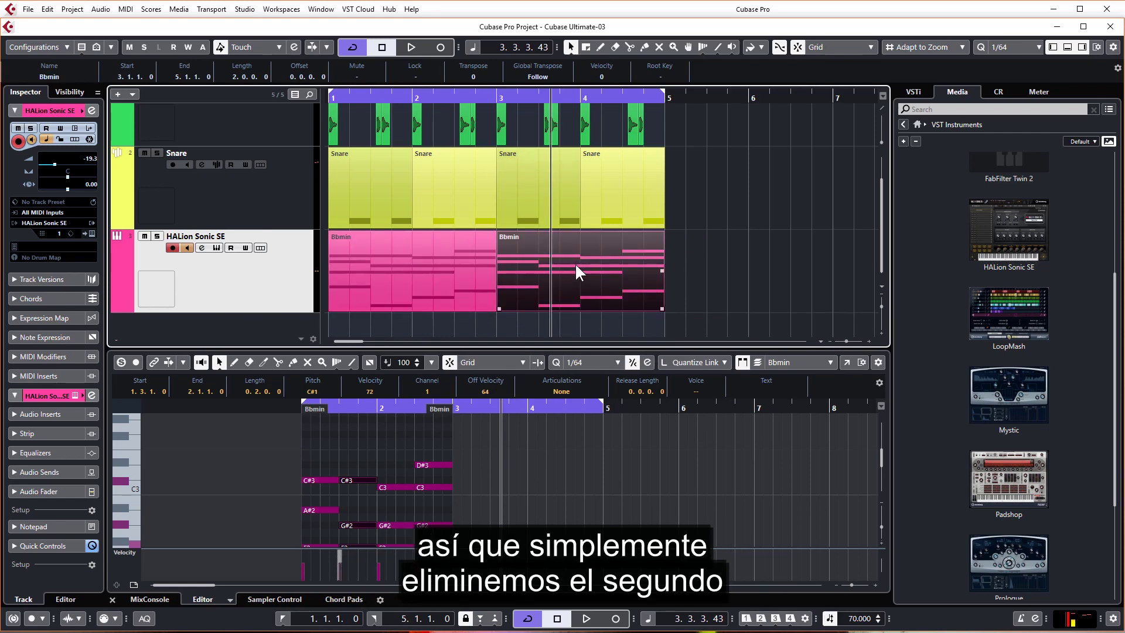
{"action": "key", "text": "Delete"}
Loop bars 1–3 around the remaining Bbmin part and give the key editor more height.
{"action": "left_click", "coordinate": [480, 250]}
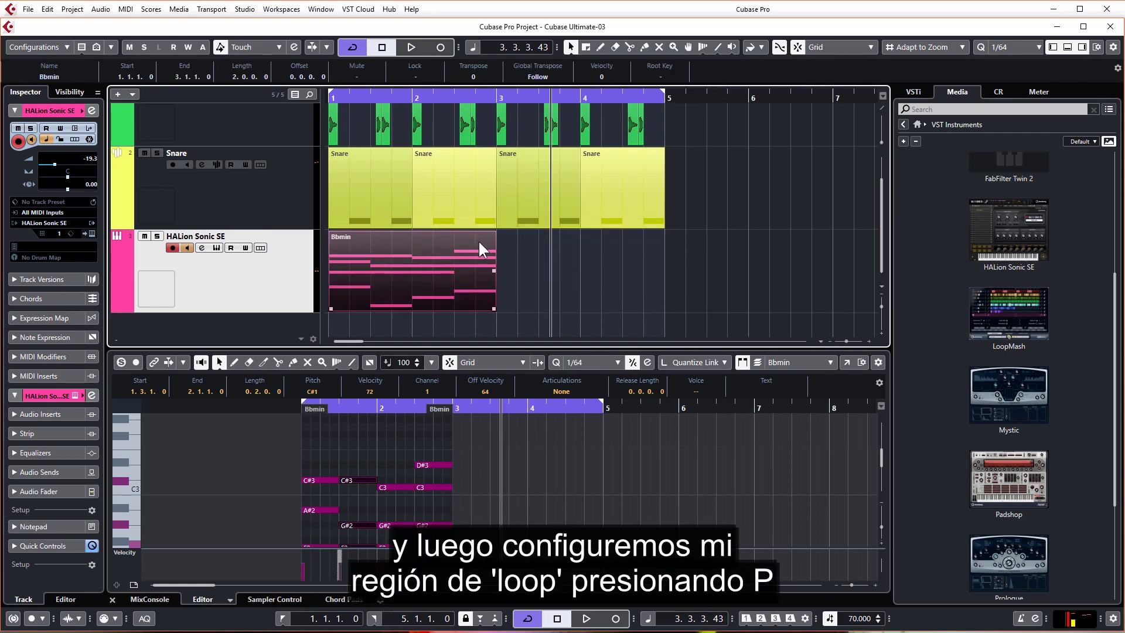
{"action": "key", "text": "p"}
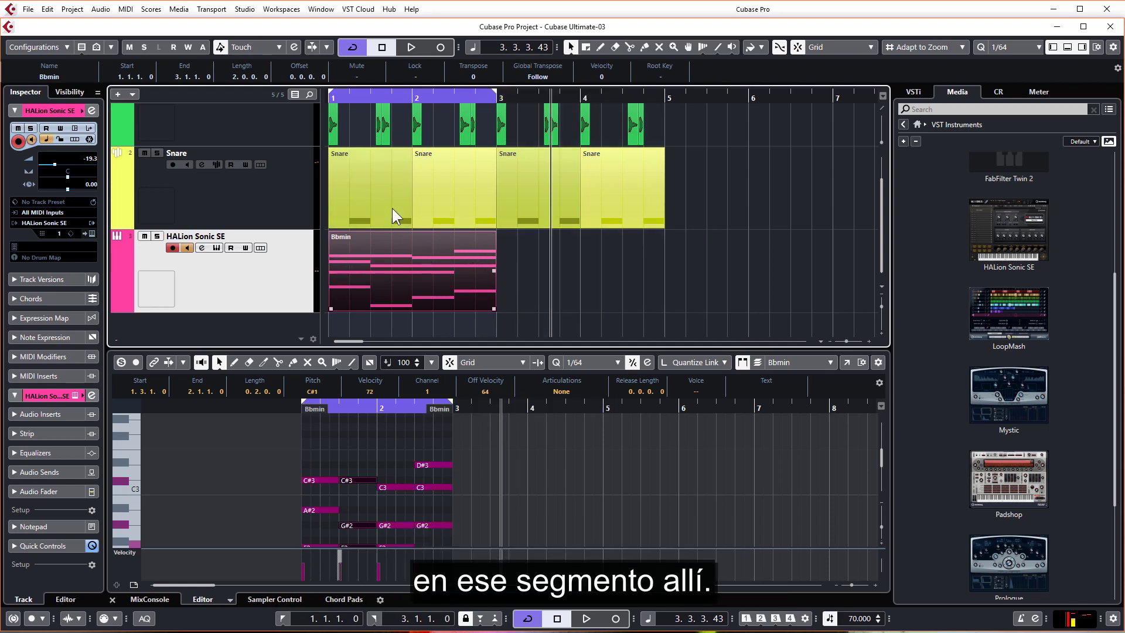
{"action": "key", "text": "KP_1"}
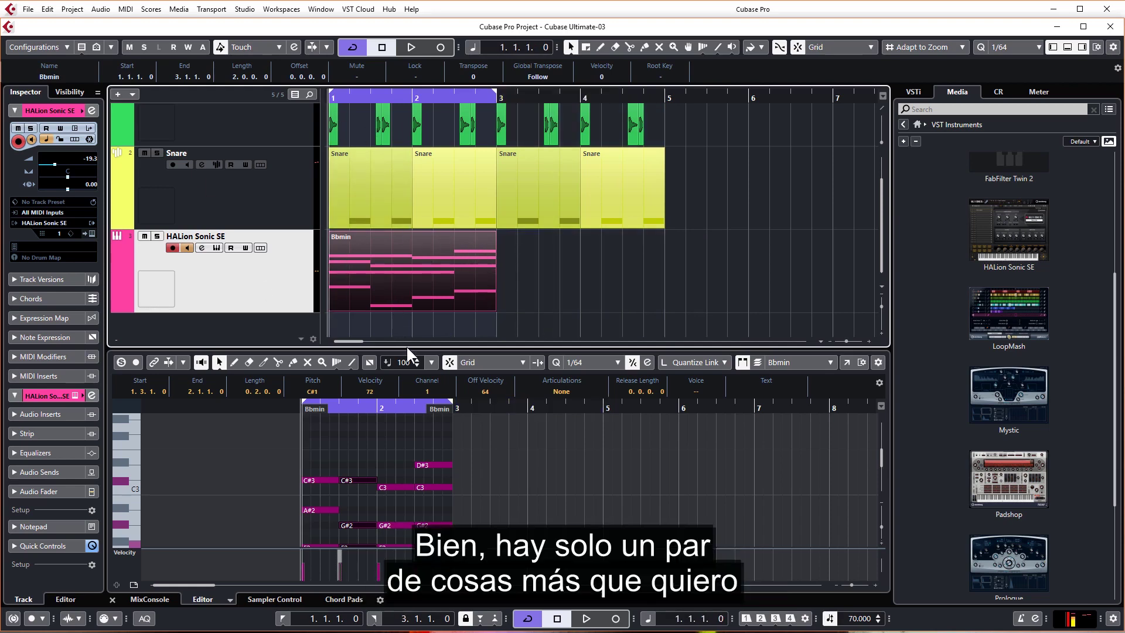
{"action": "left_click_drag", "start_coordinate": [407, 345], "coordinate": [409, 161]}
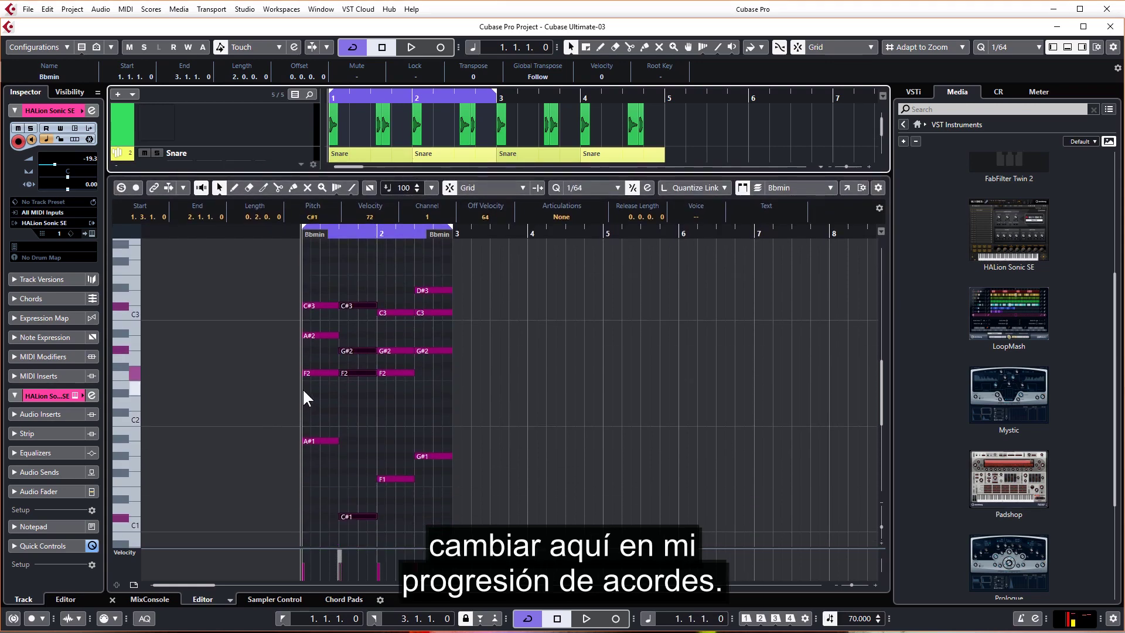
{"action": "key", "text": "h"}
{"action": "key", "text": "h"}
{"action": "key", "text": "h"}
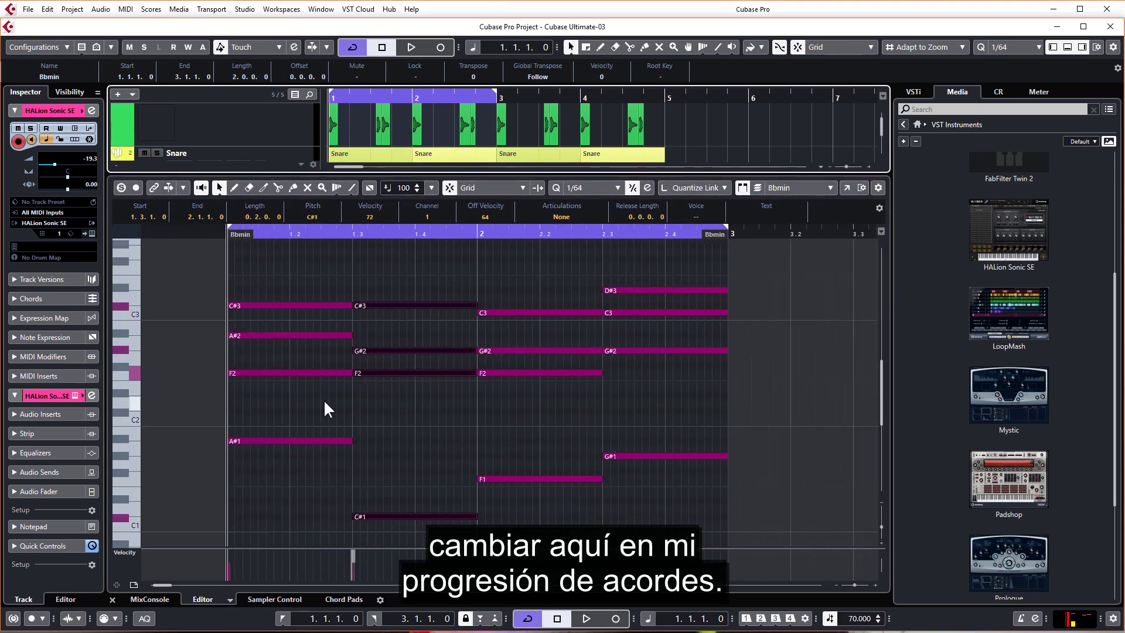
{"action": "left_click", "coordinate": [324, 399]}
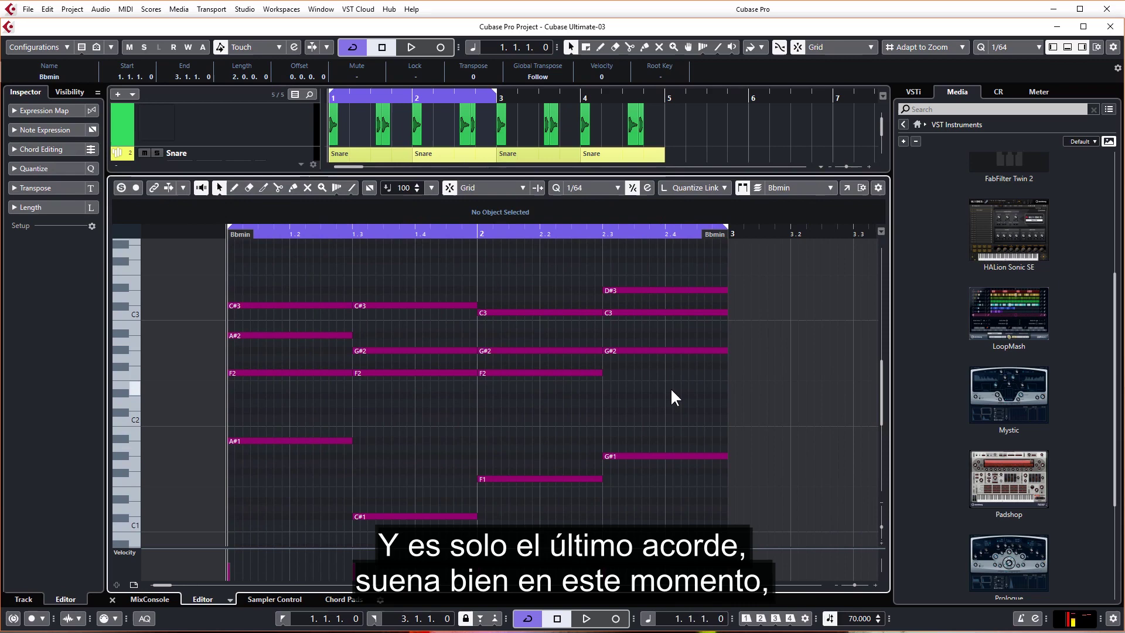
{"action": "key", "text": "space"}
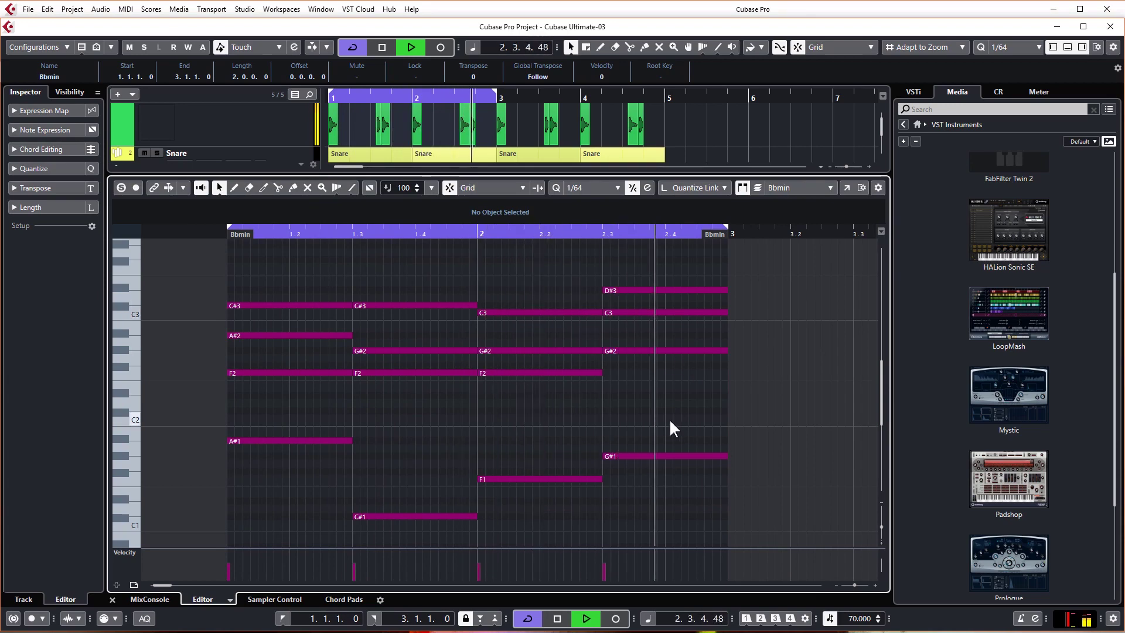
{"action": "key", "text": "space"}
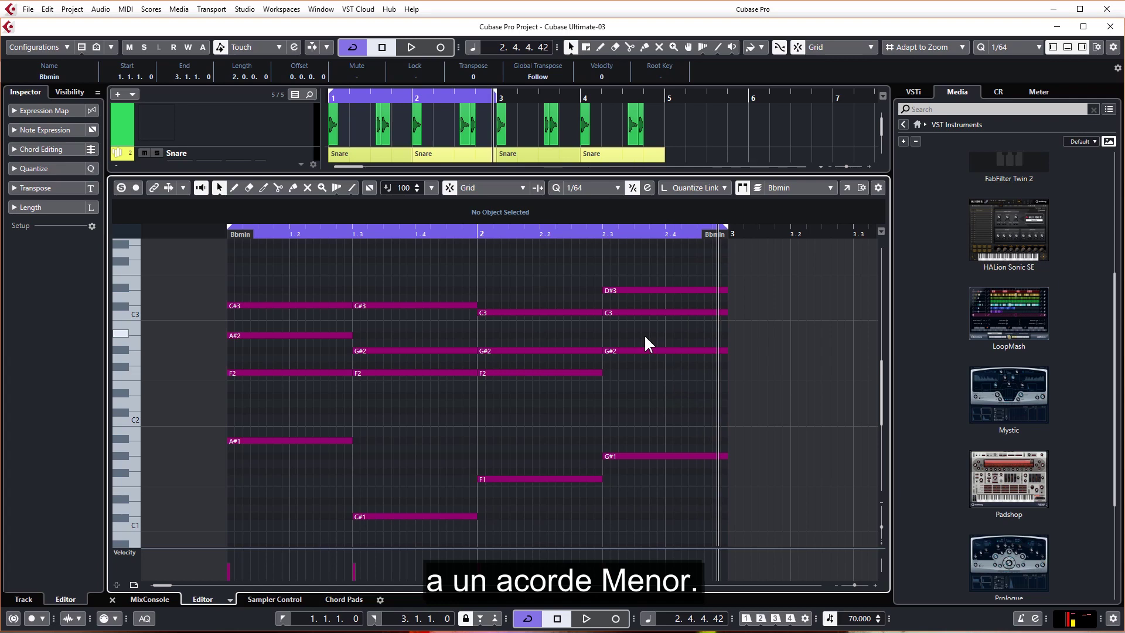
Change the last chord's notes to G1, G2, D#2 and A#2.
{"action": "left_click_drag", "start_coordinate": [663, 336], "coordinate": [688, 489]}
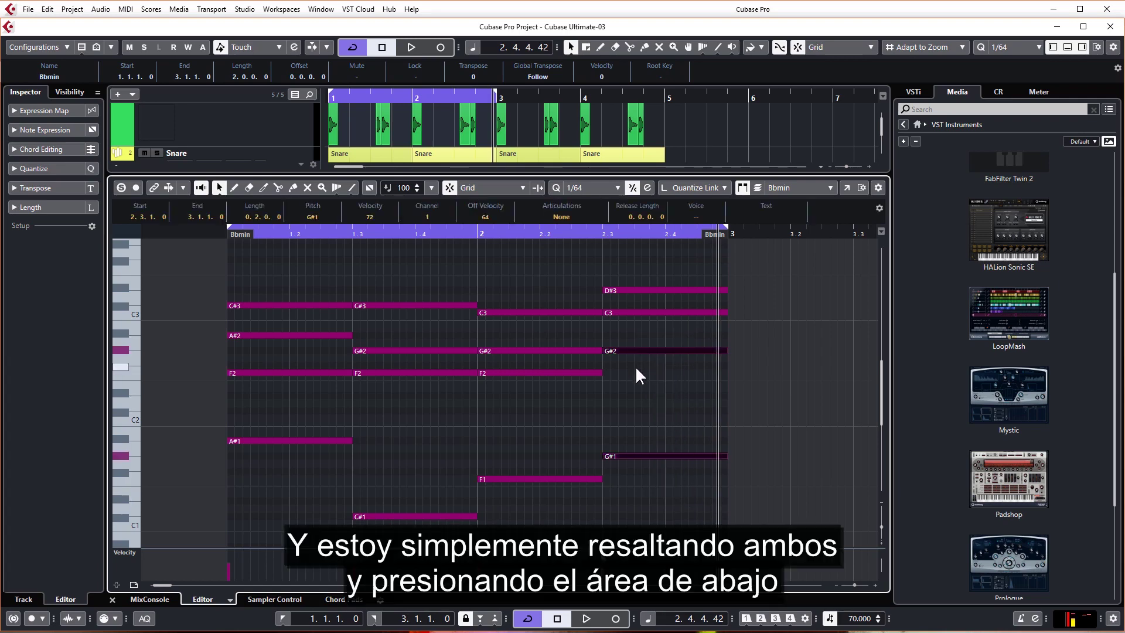
{"action": "key", "text": "Down"}
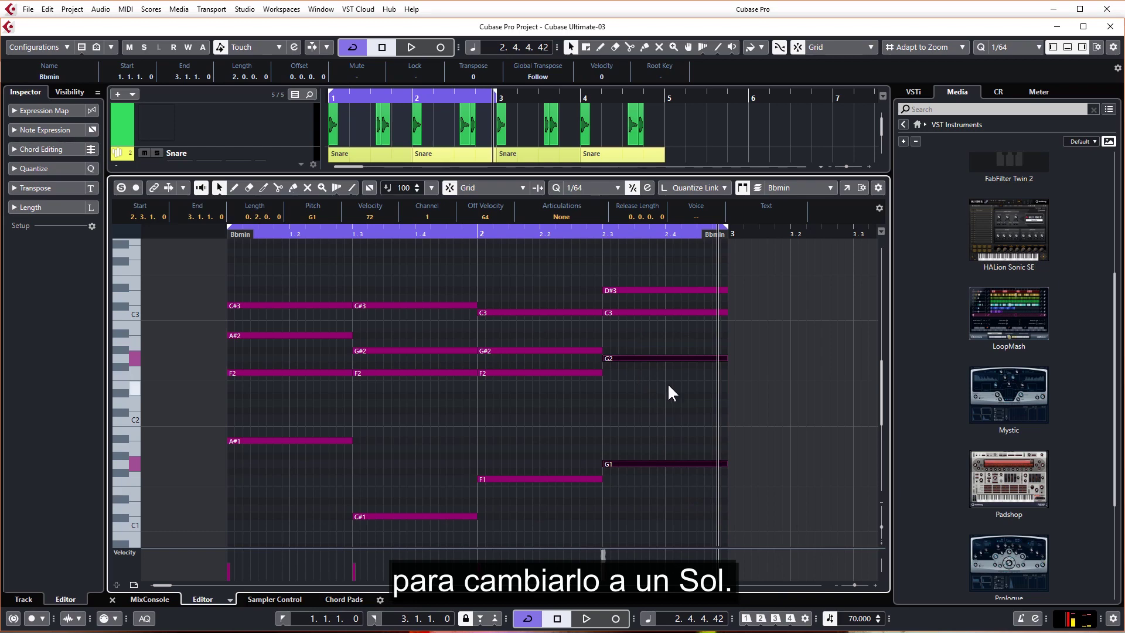
{"action": "left_click", "coordinate": [645, 293]}
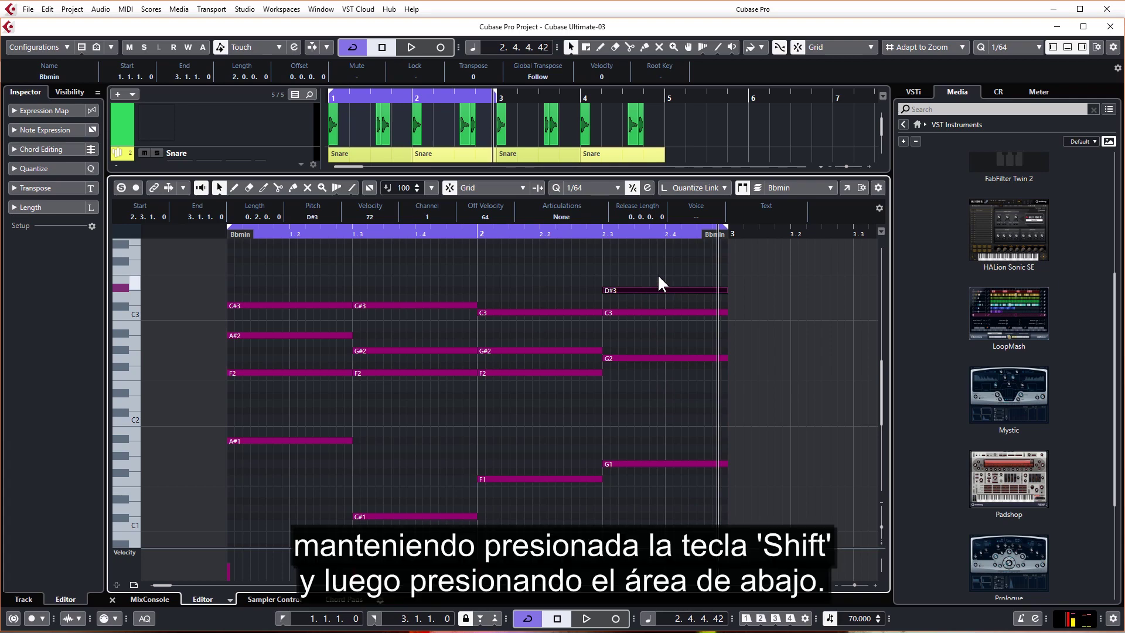
{"action": "key", "text": "shift+Down"}
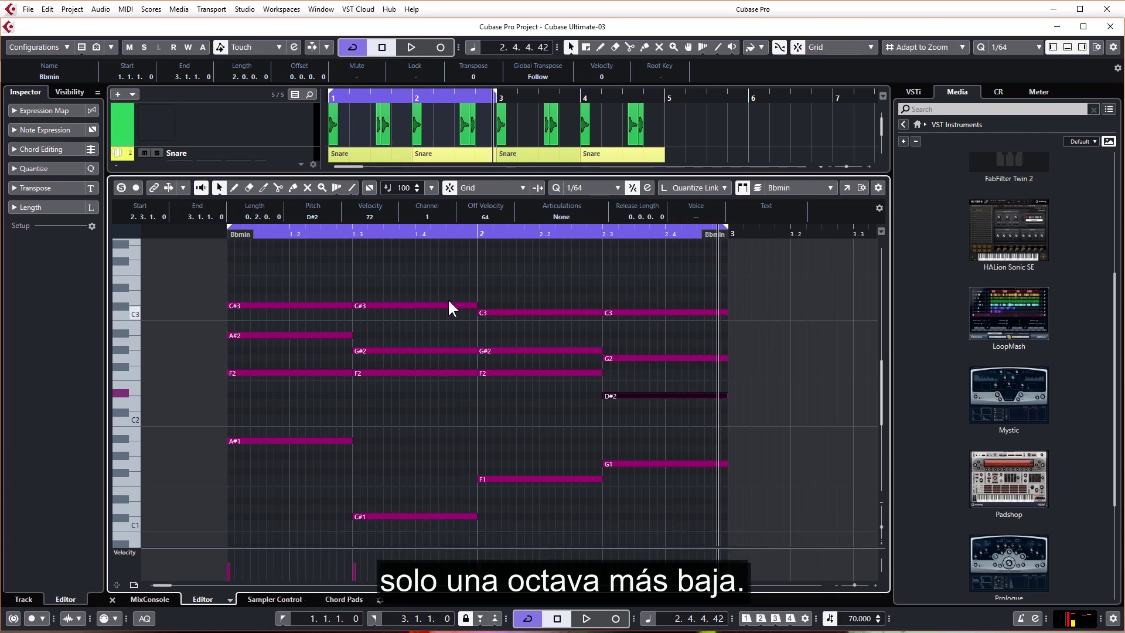
{"action": "left_click", "coordinate": [686, 313]}
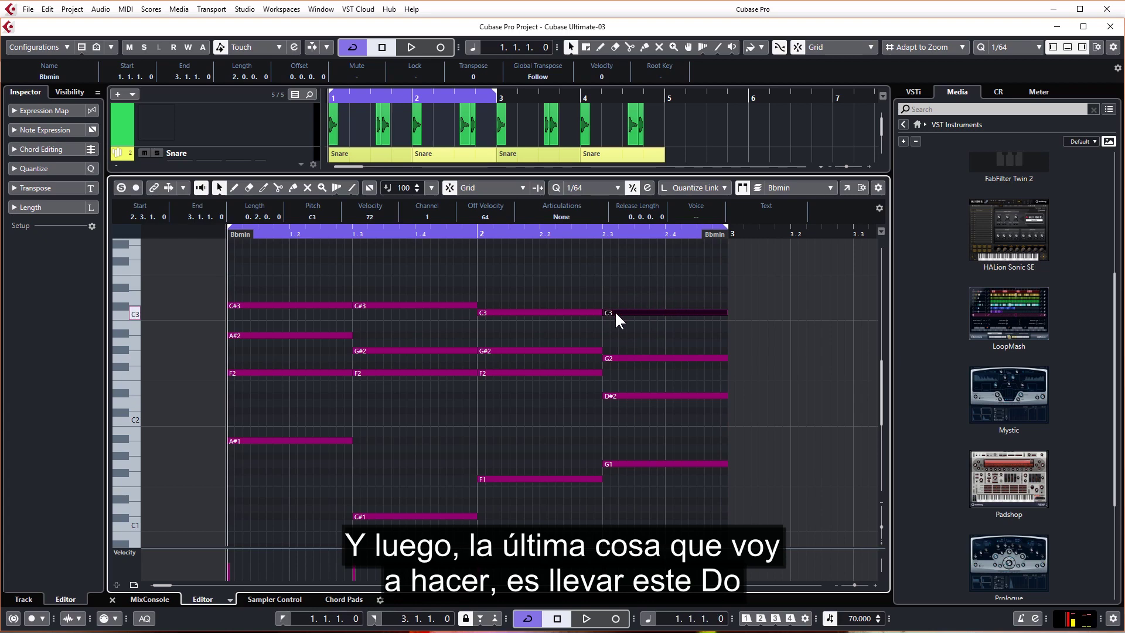
{"action": "key", "text": "Down"}
{"action": "key", "text": "Down"}
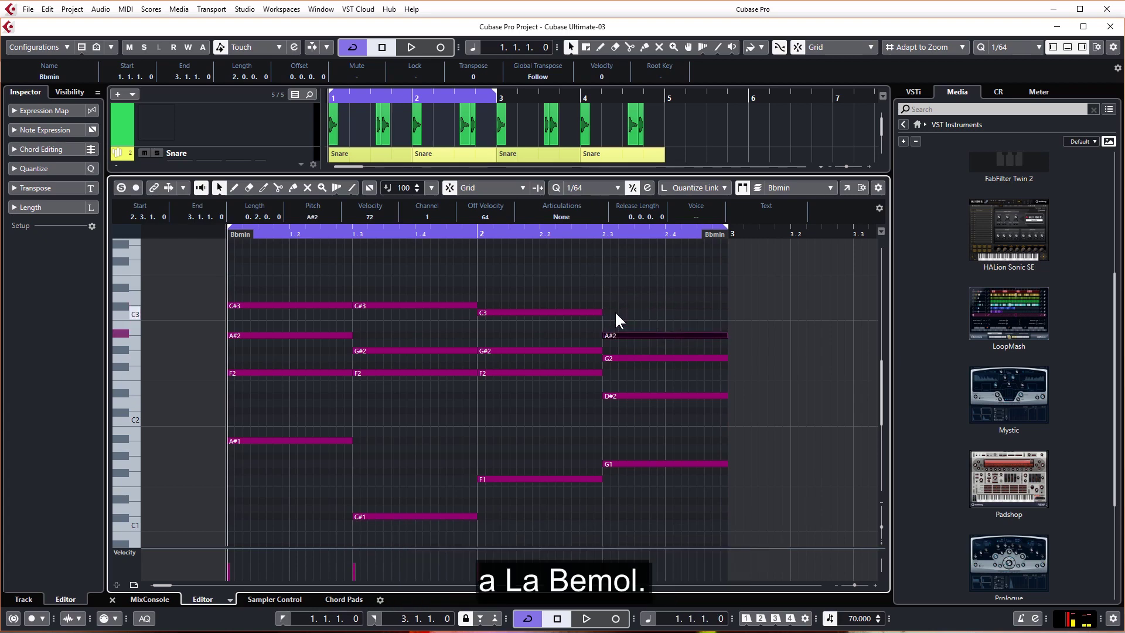
Deselect the notes, then play and stop the looped progression.
{"action": "left_click", "coordinate": [334, 273]}
{"action": "key", "text": "space"}
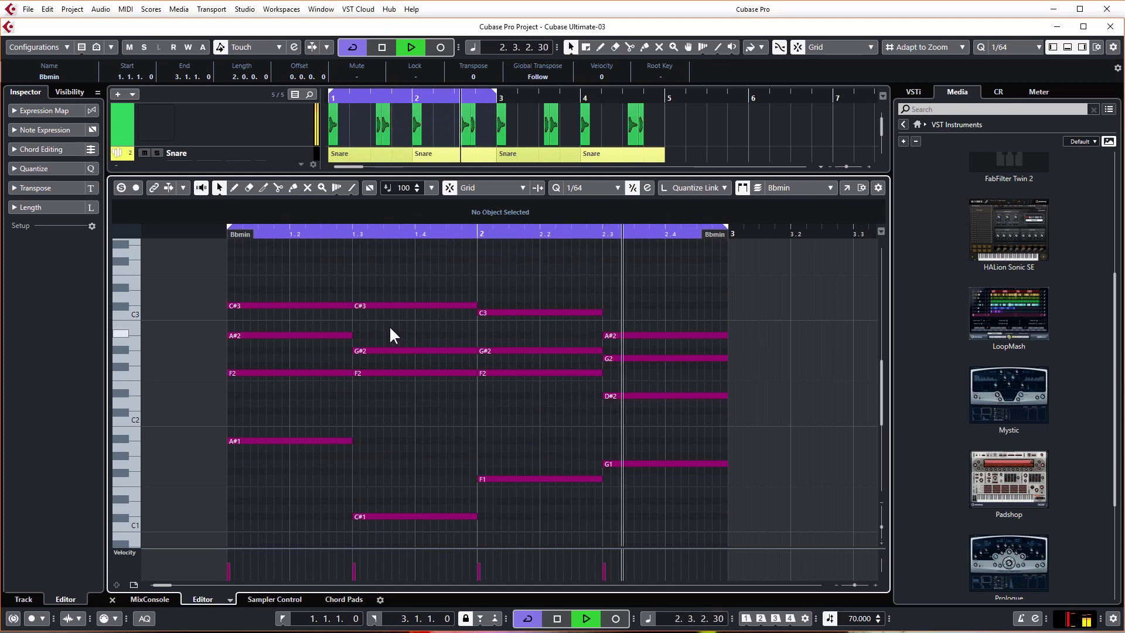
{"action": "key", "text": "space"}
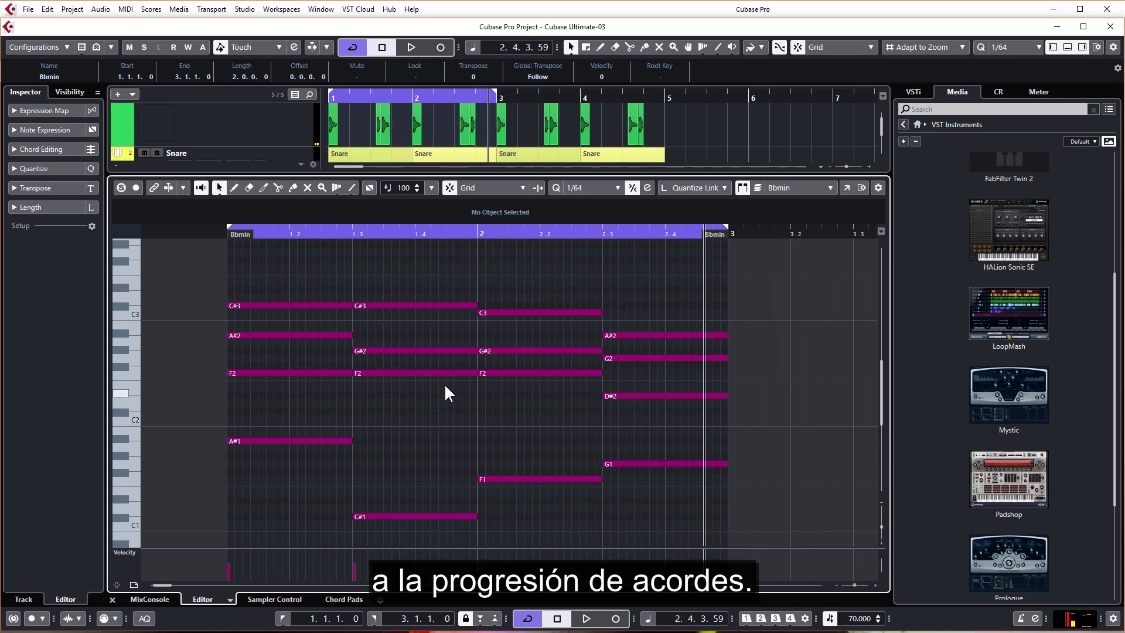
Enlarge the track list and rename the HALion Sonic SE track and its part to 'Pad'.
{"action": "left_click_drag", "start_coordinate": [415, 173], "coordinate": [415, 378]}
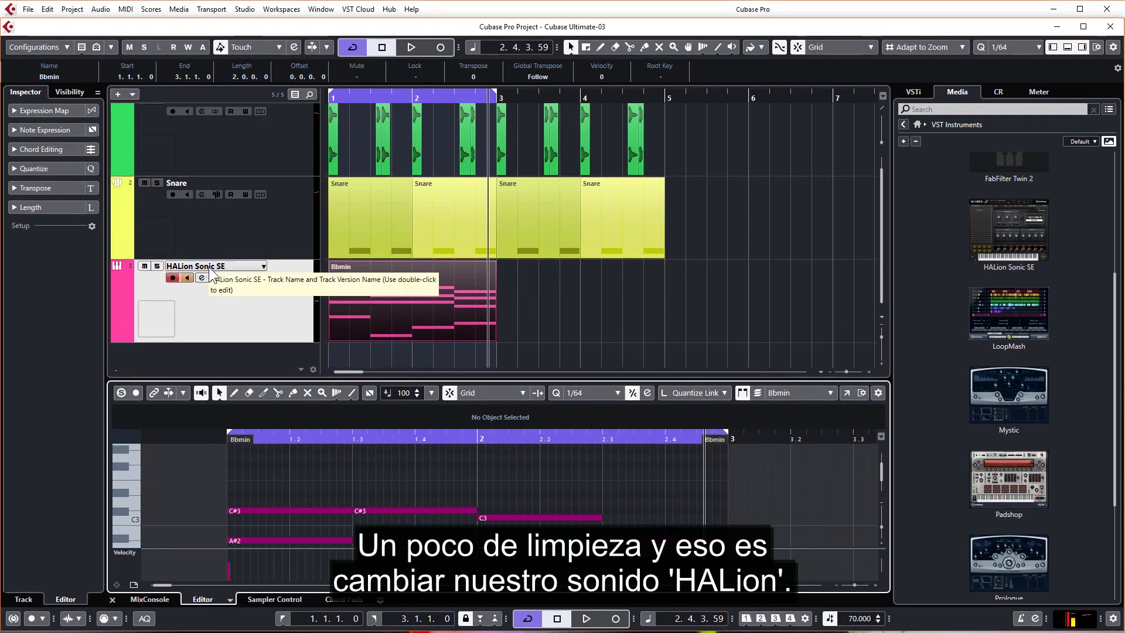
{"action": "left_click", "coordinate": [214, 280]}
{"action": "type", "text": "Pad"}
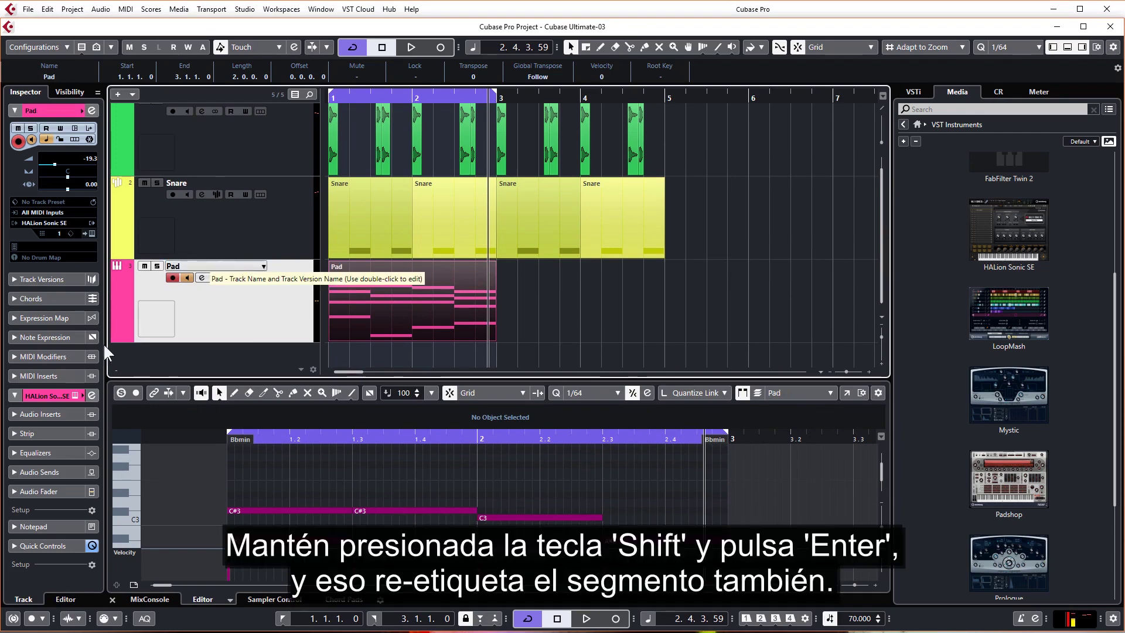
{"action": "left_click", "coordinate": [539, 282]}
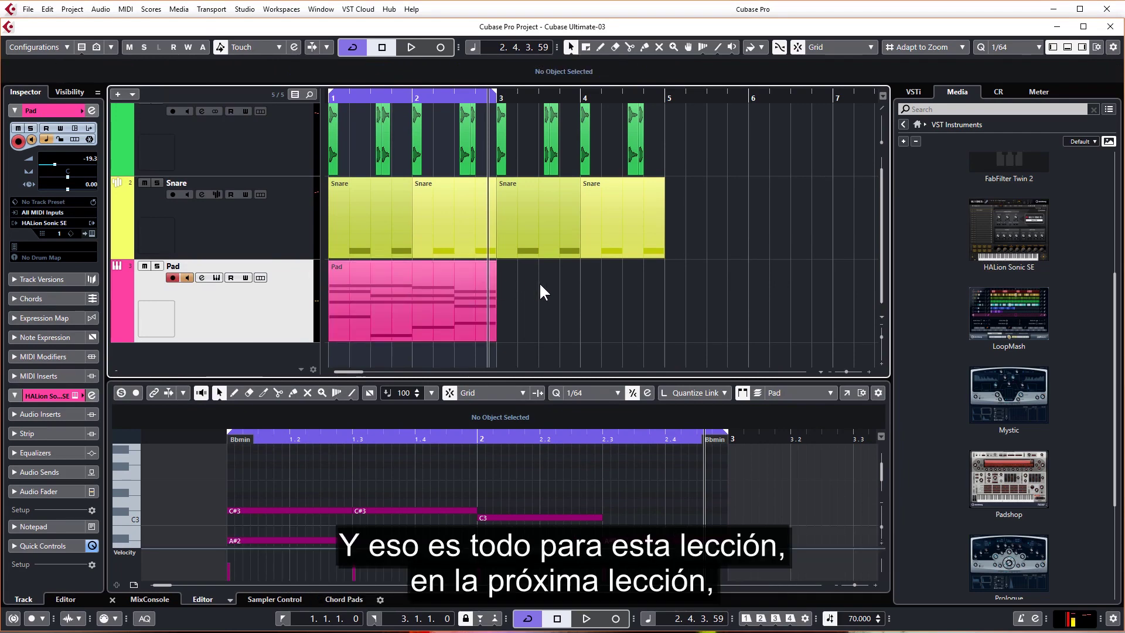